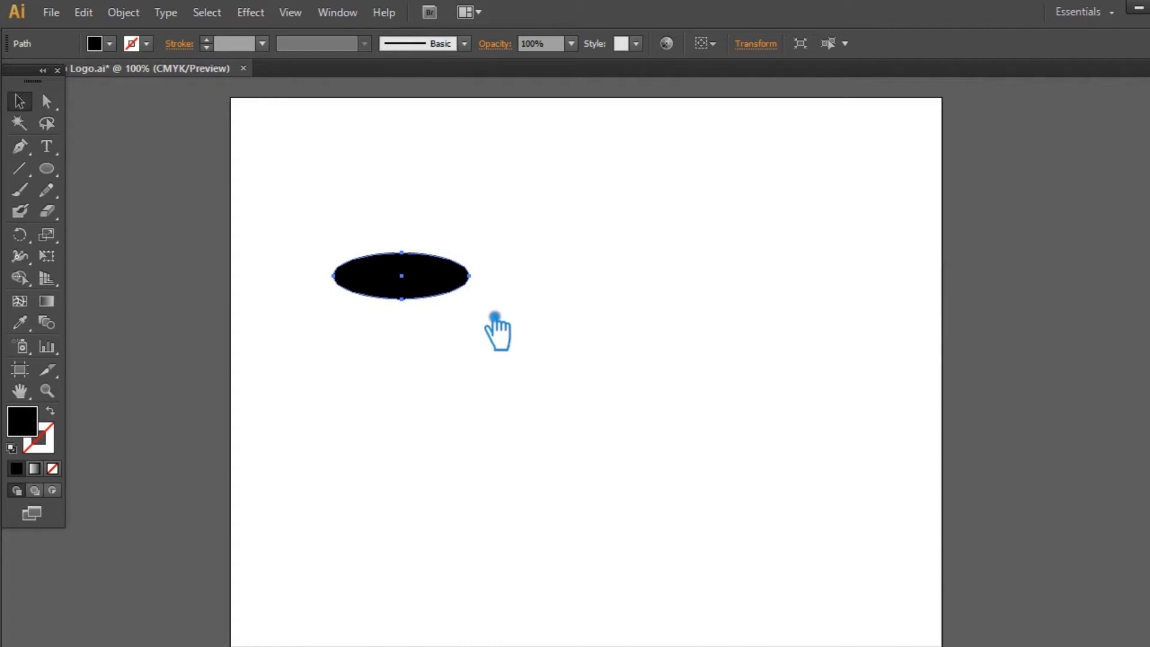
Paste a copy of the ellipse in front and scale it from its centre to about 1.69 in by 0.58 in
key(ctrl+f)
mouse_move(470, 300)
mouse_down()
mouse_move(457, 290)
mouse_move(484, 304)
mouse_up()
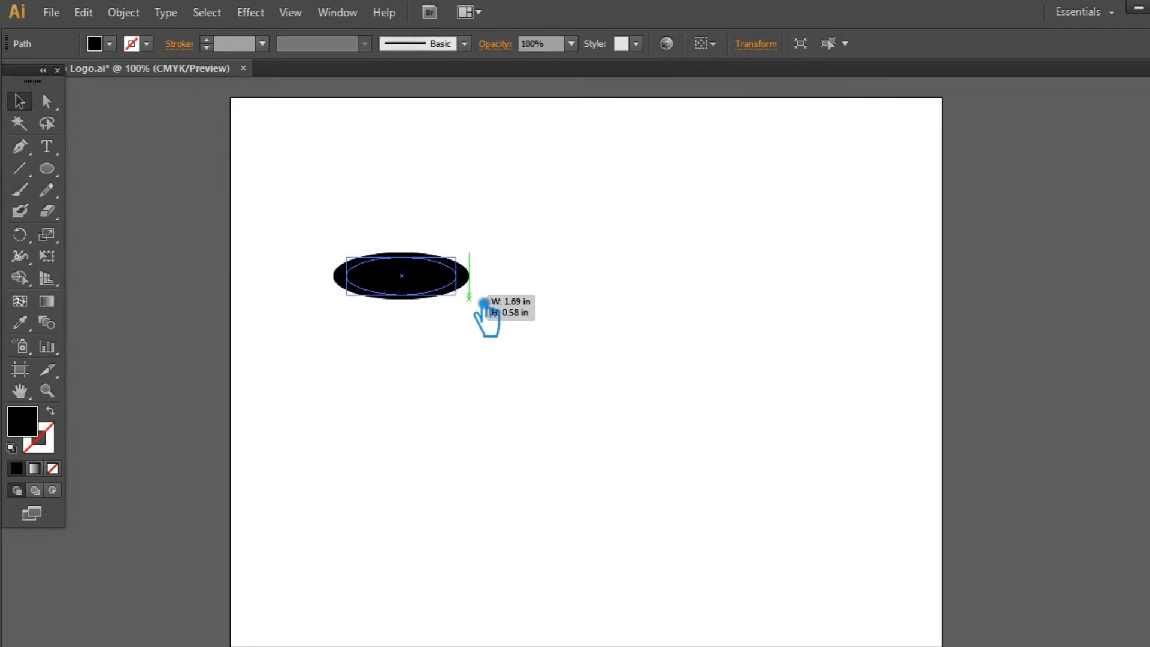
drag(484, 304, 483, 311)
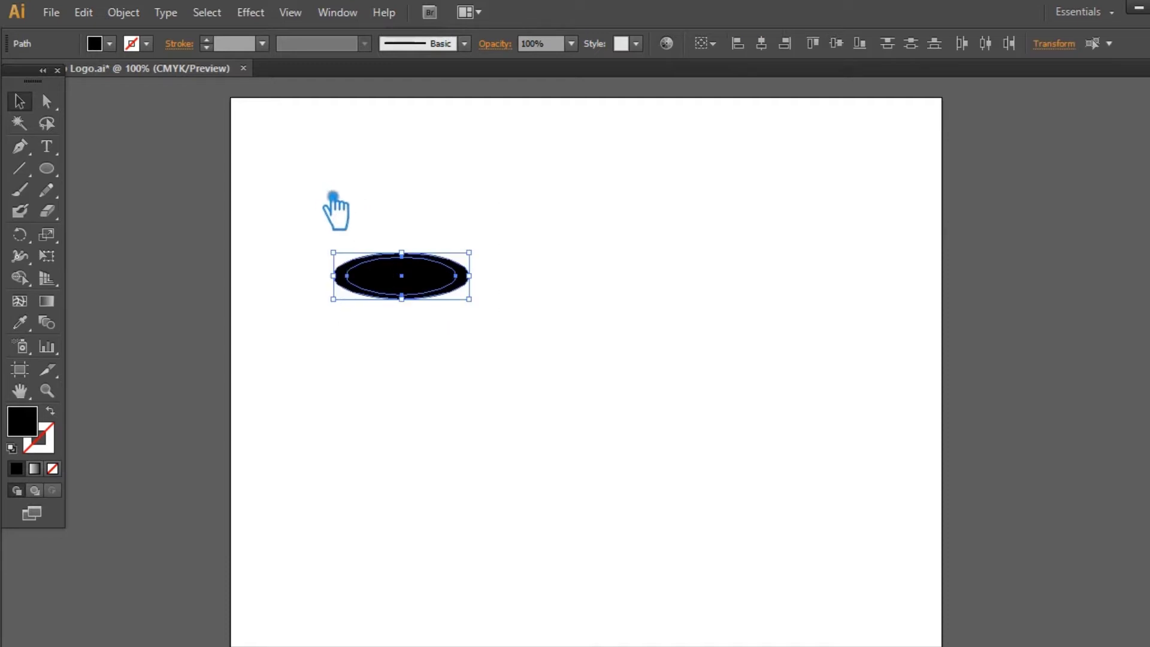
Subtract the inner ellipse from the outer one with Pathfinder Minus Front to make a ring
click(1149, 456)
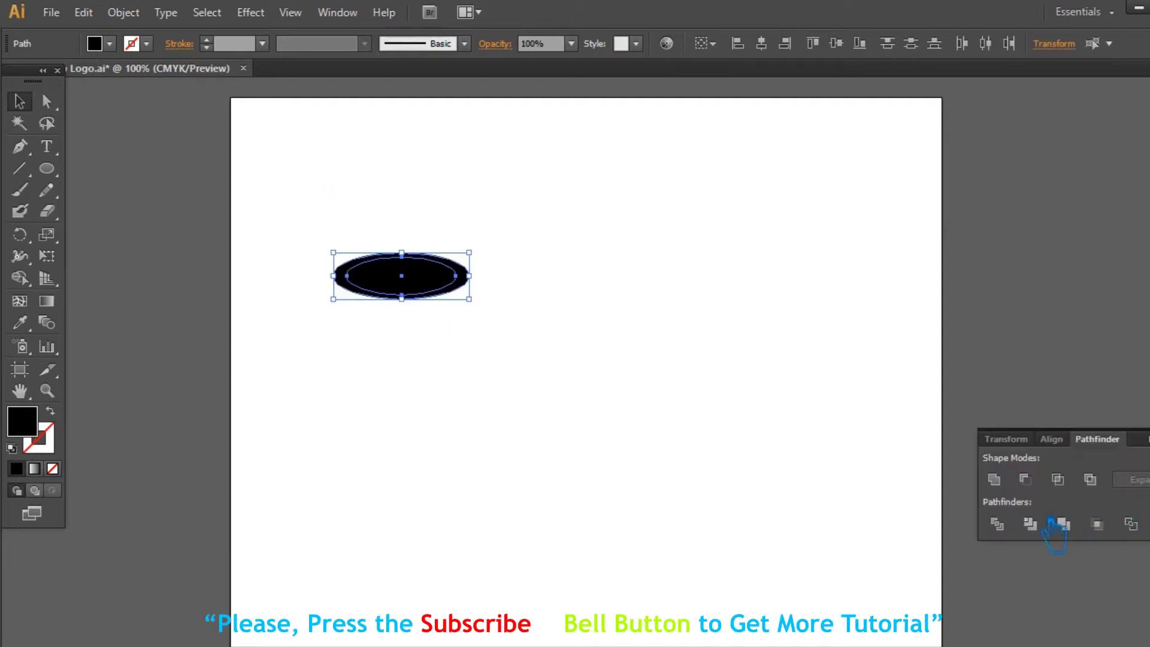
click(1025, 479)
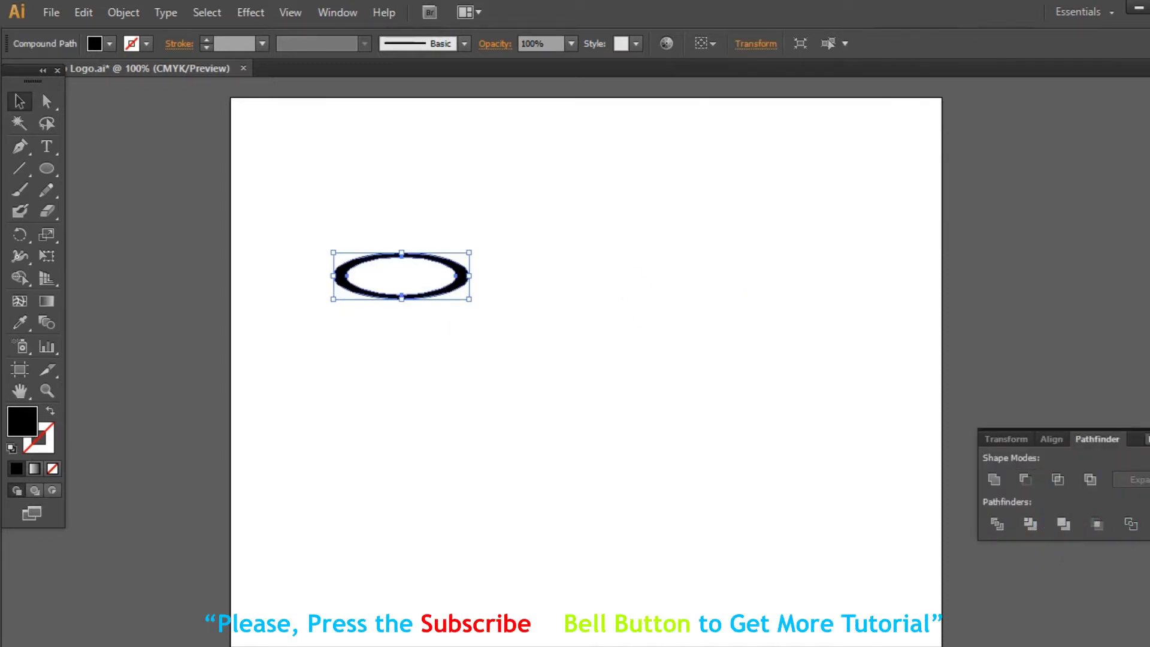
click(653, 417)
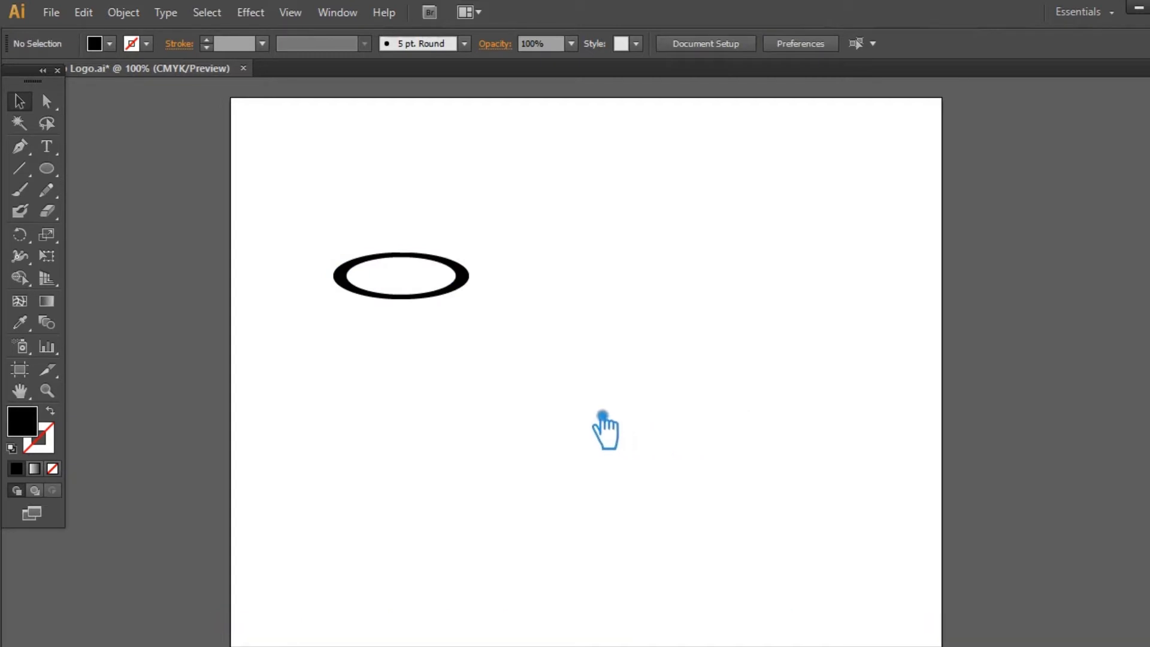
click(47, 169)
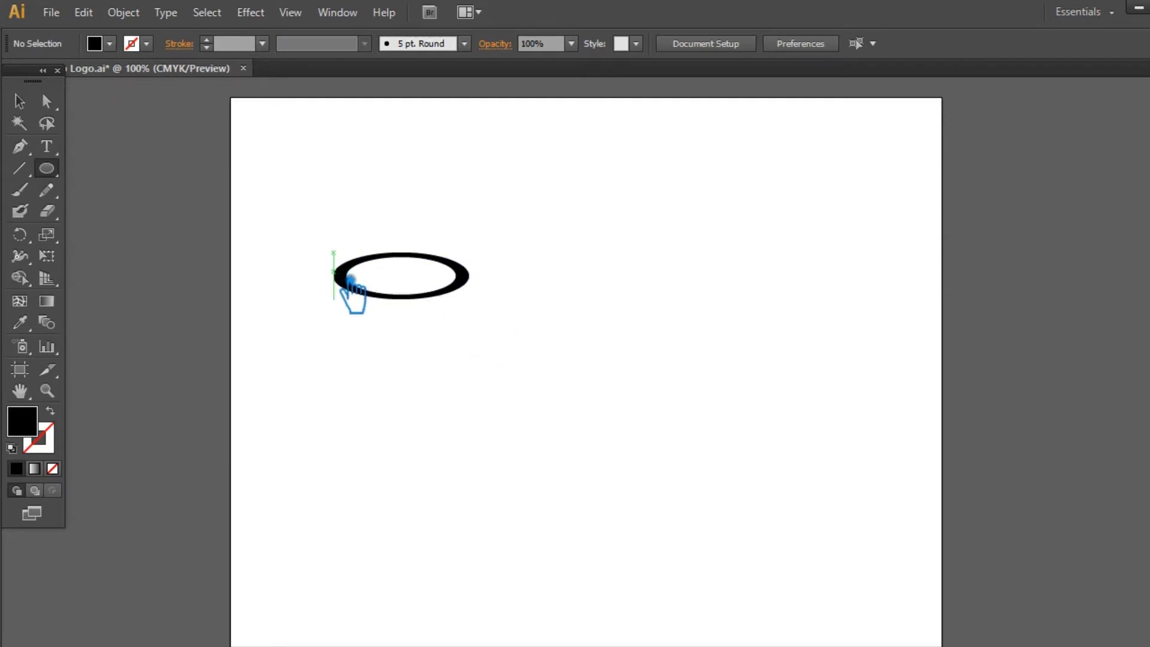
drag(353, 282, 488, 429)
key(ctrl+z)
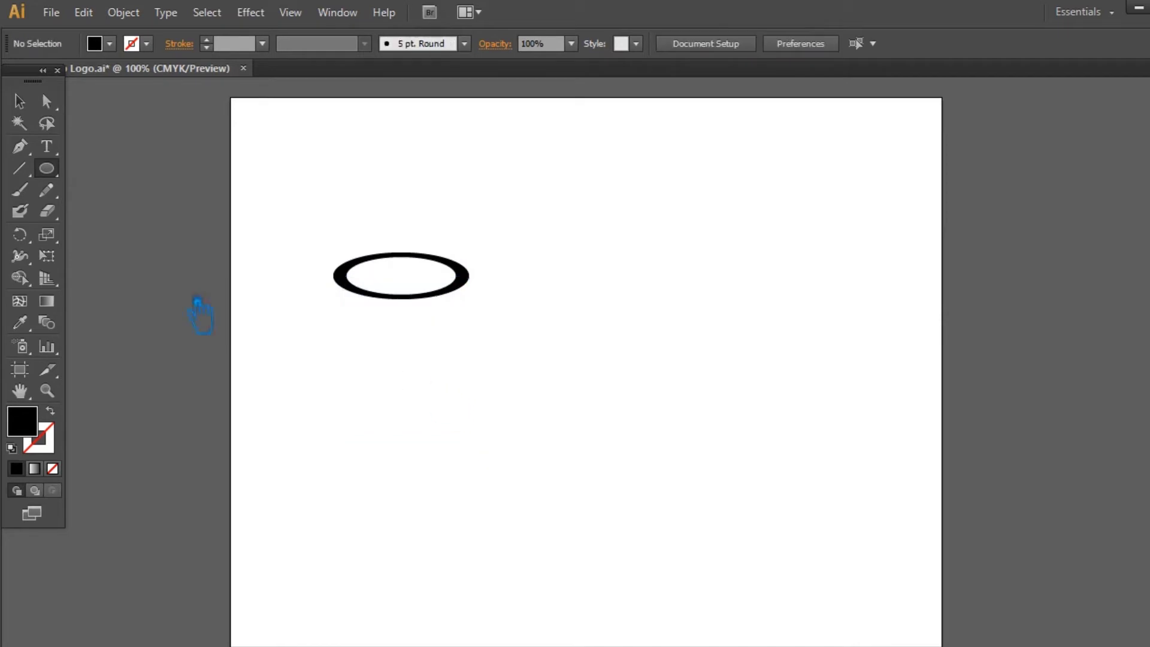
Draw a black rectangle as wide as the ring, extending downward from the ring's left-hand anchor
drag(57, 171, 121, 170)
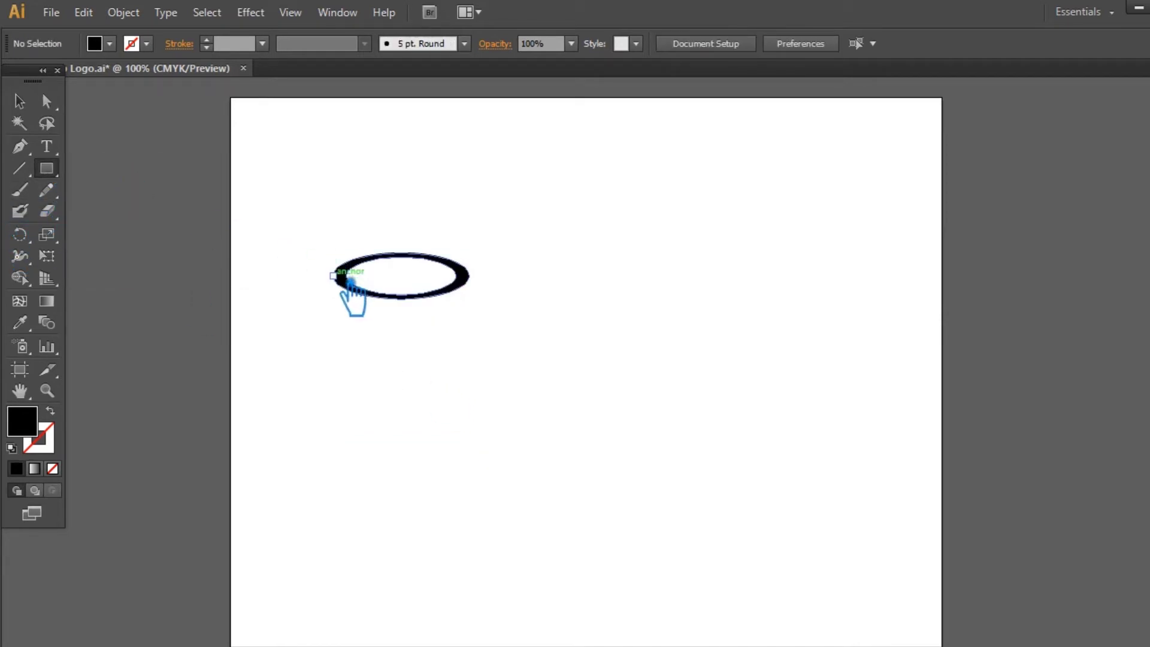
drag(350, 280, 487, 453)
click(30, 98)
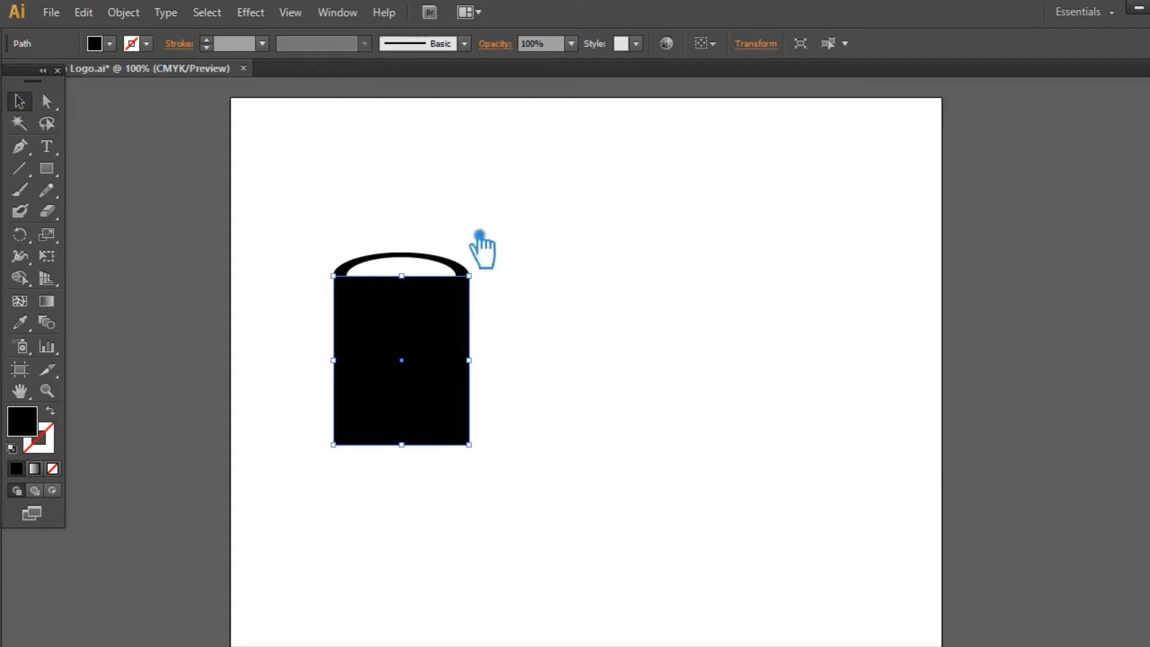
click(569, 275)
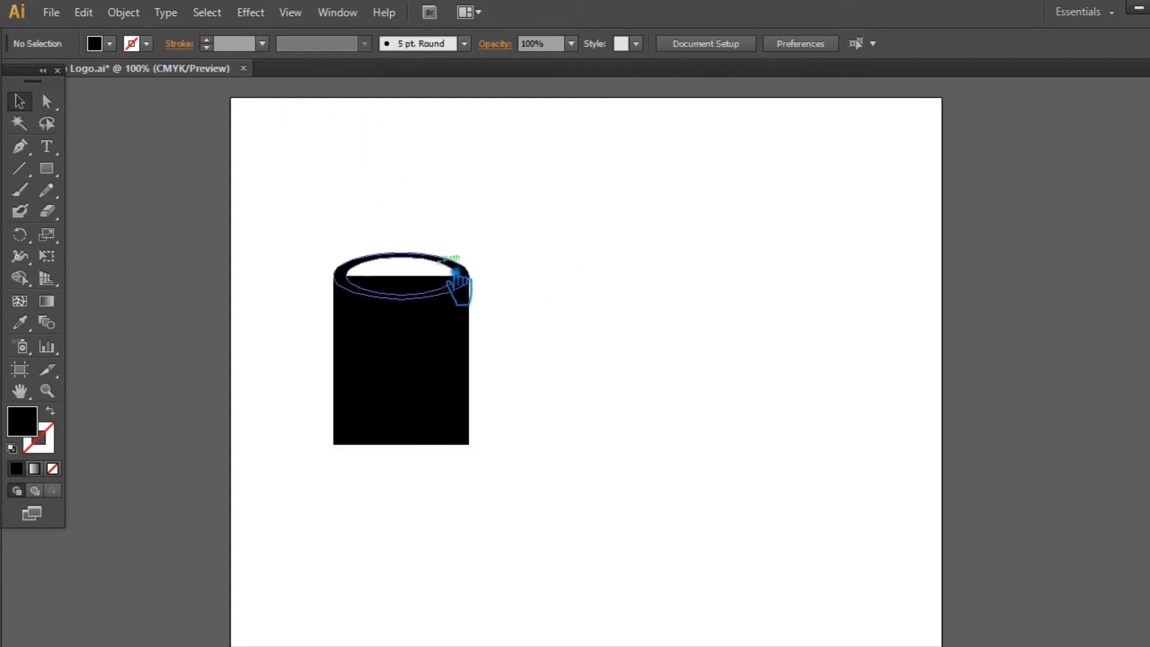
Select the ring and the rectangle and split them where they overlap with Pathfinder Divide
click(461, 281)
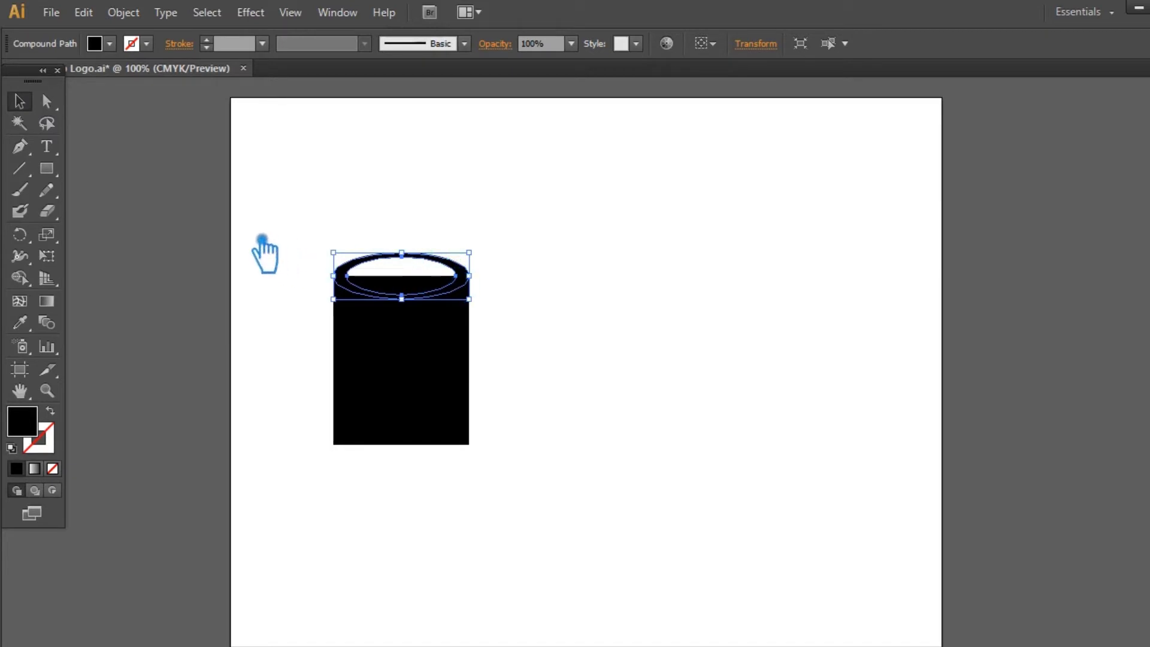
click(598, 496)
drag(533, 501, 297, 177)
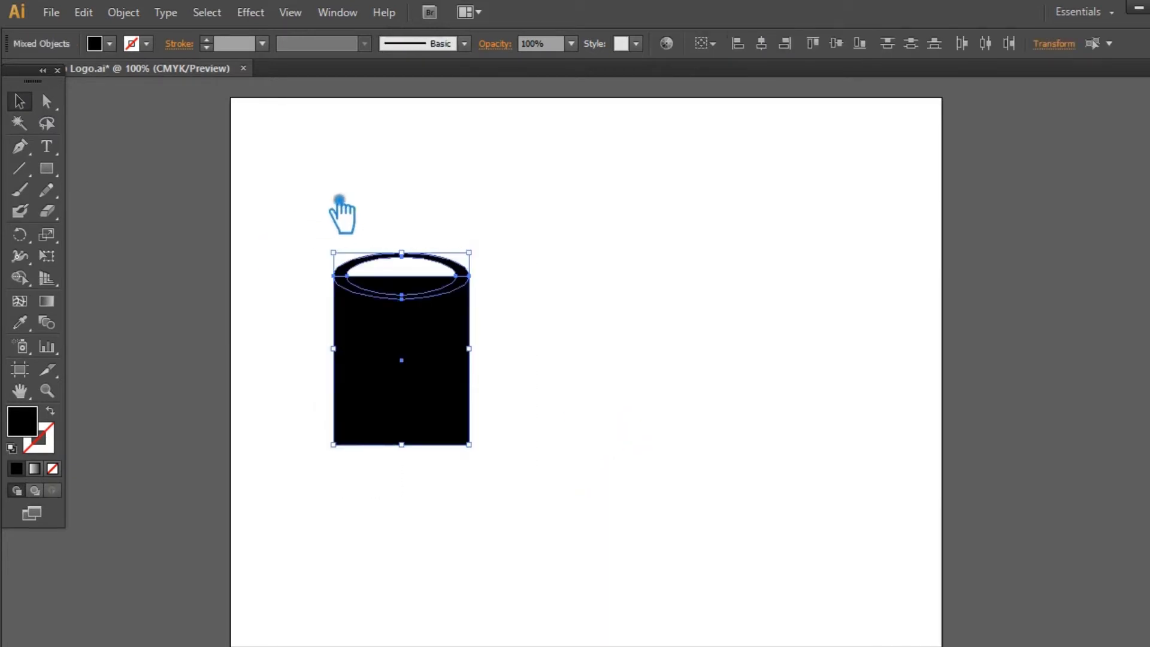
key(ctrl+shift+F9)
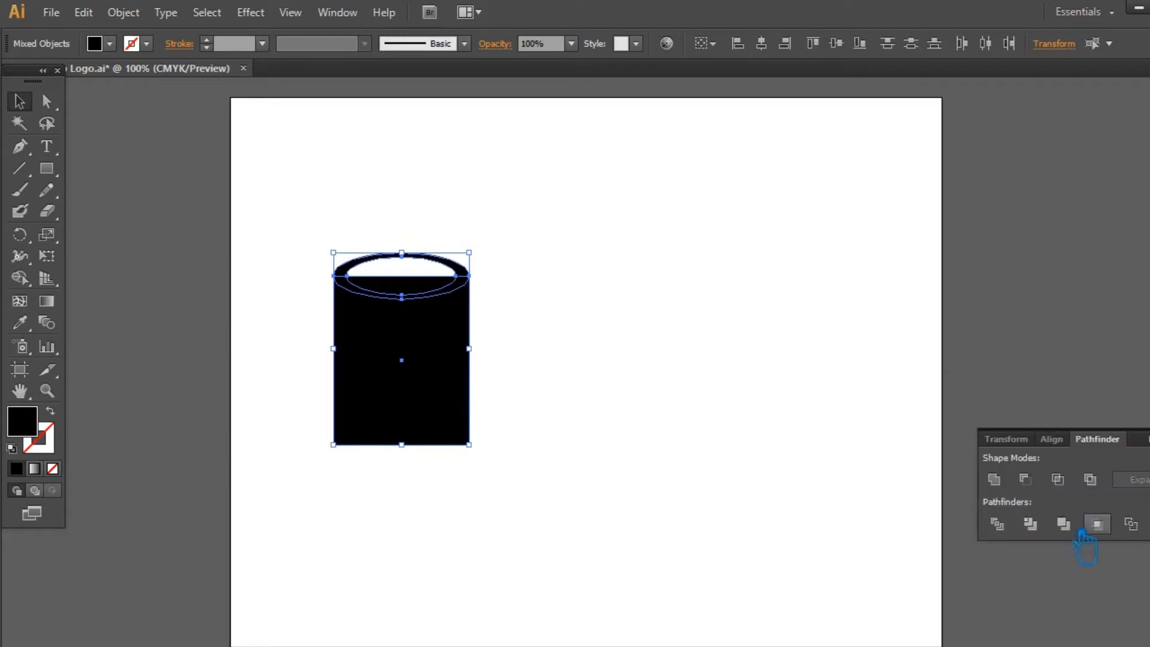
click(997, 525)
key(ctrl+shift+F9)
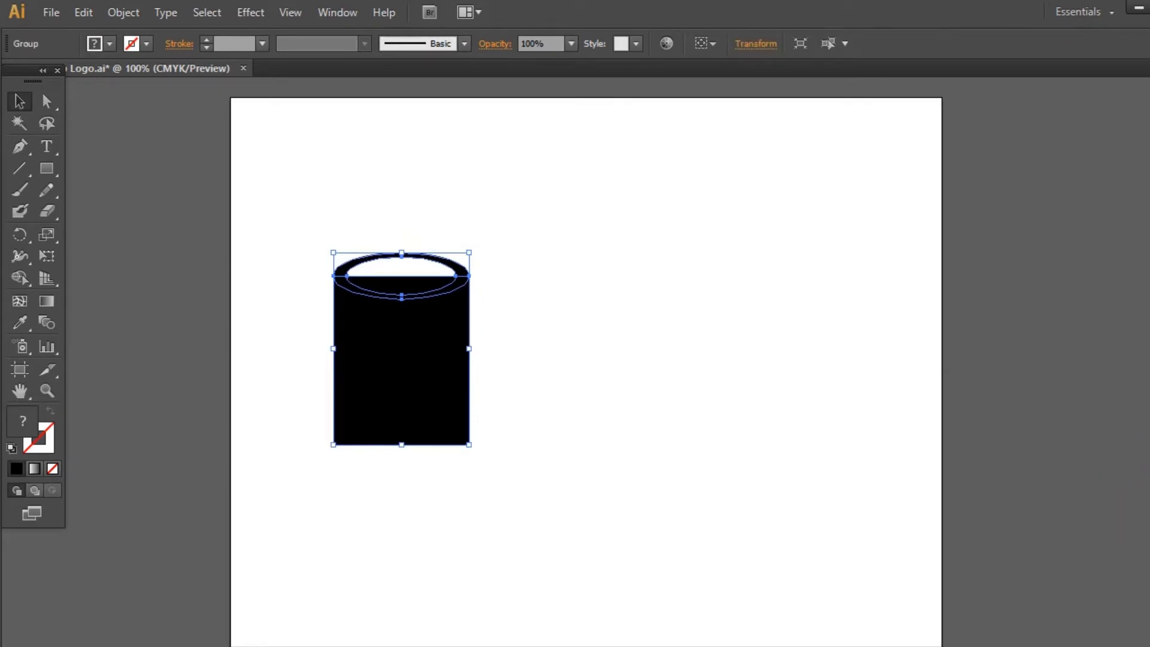
click(602, 416)
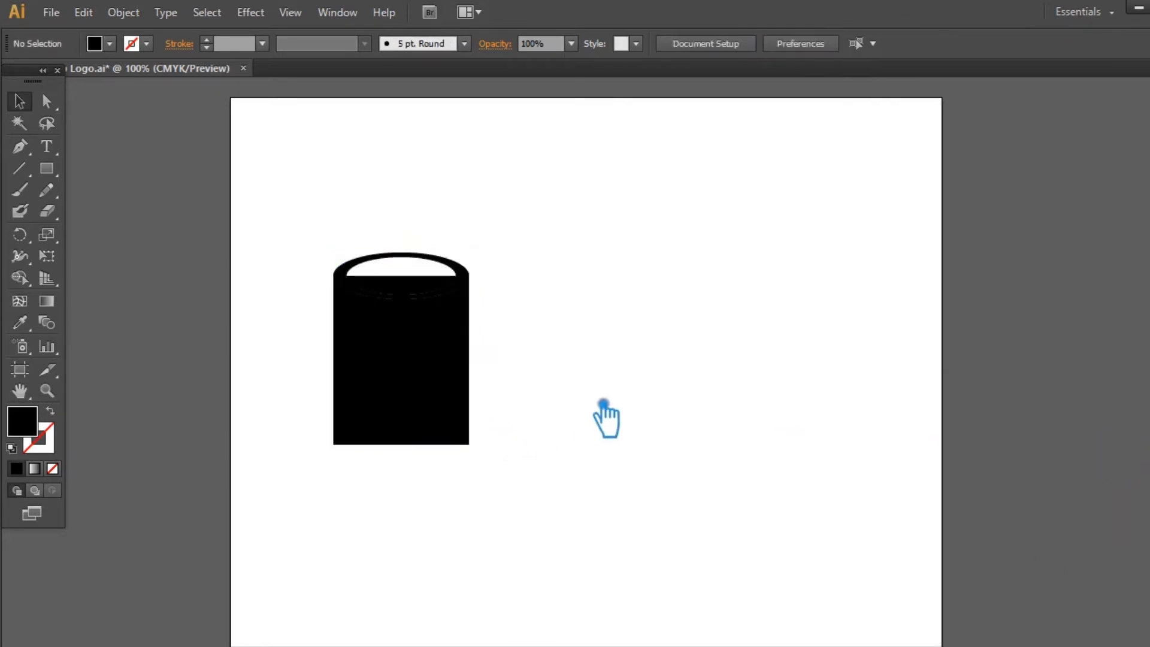
Ungroup the divided pieces and delete the black piece covering the lower half of the ring's opening
right_click(411, 299)
click(463, 386)
click(602, 328)
click(451, 288)
key(Delete)
key(slash)
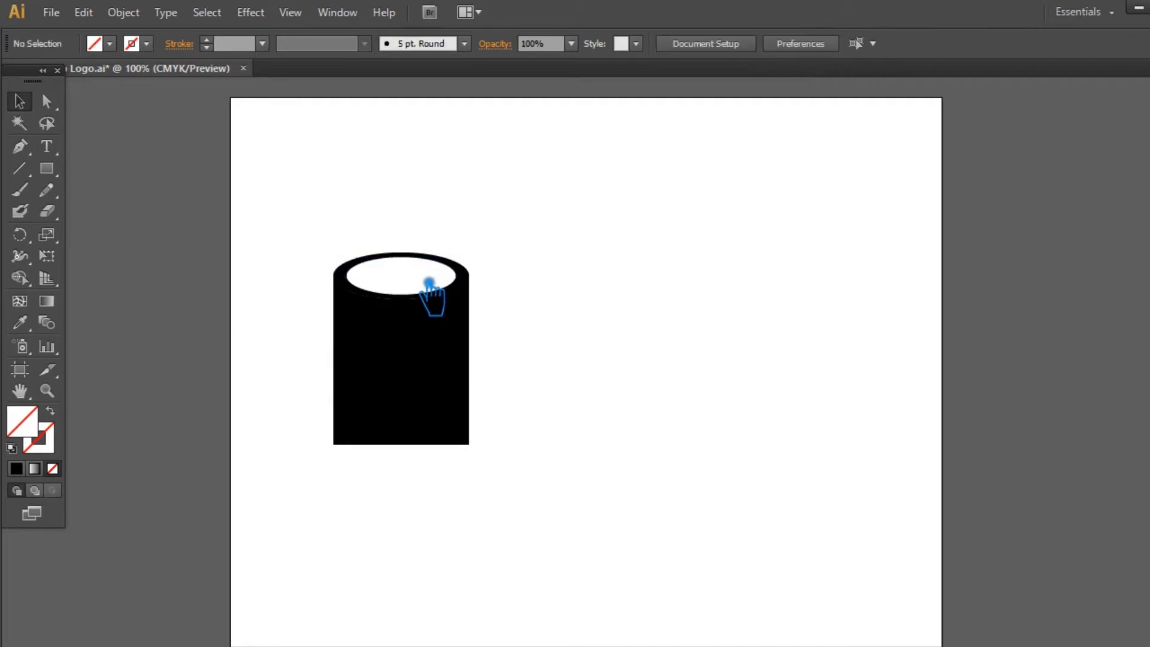
Combine the upper and lower ring pieces into one rim shape with Pathfinder and save the document
click(363, 292)
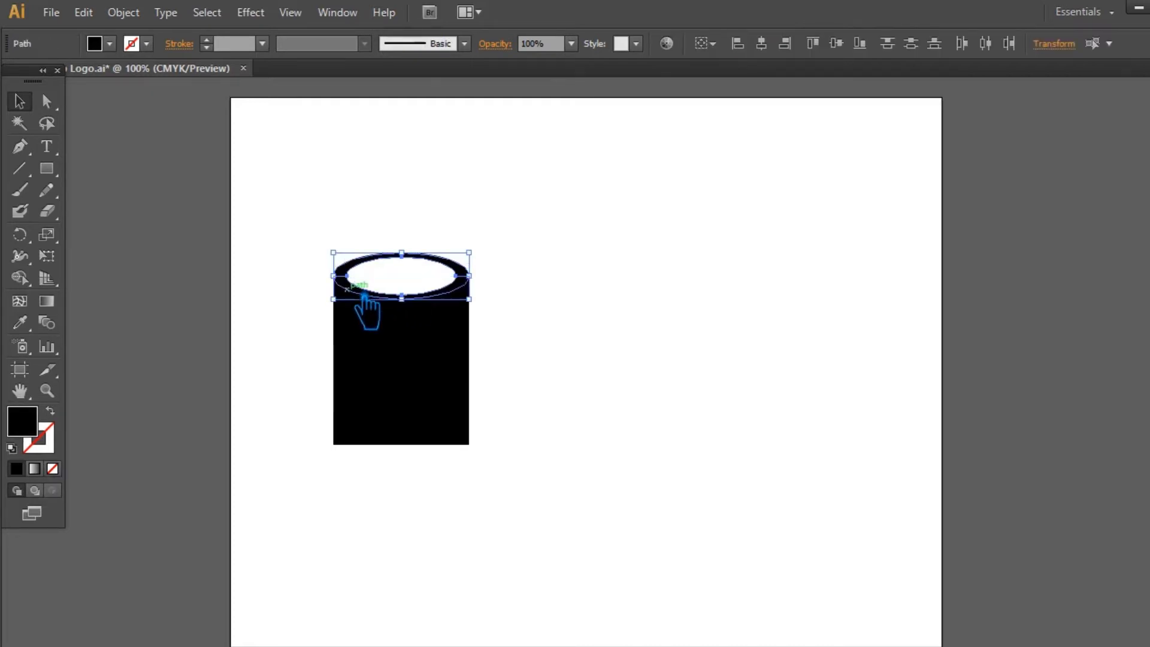
key(ctrl+shift+F9)
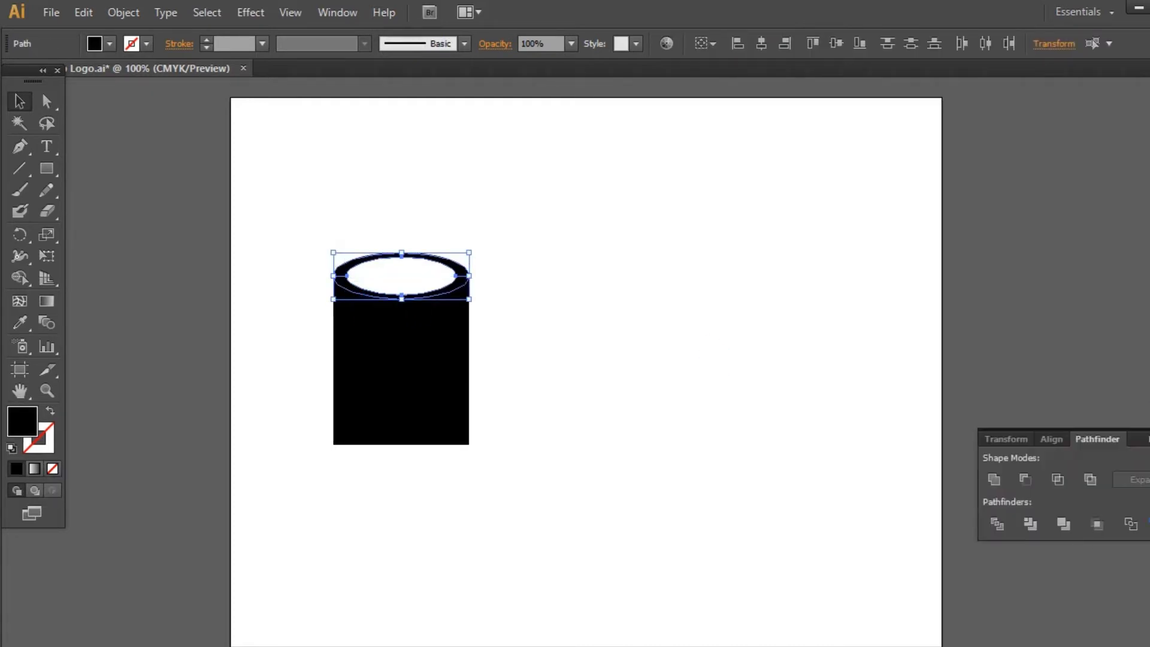
click(1025, 480)
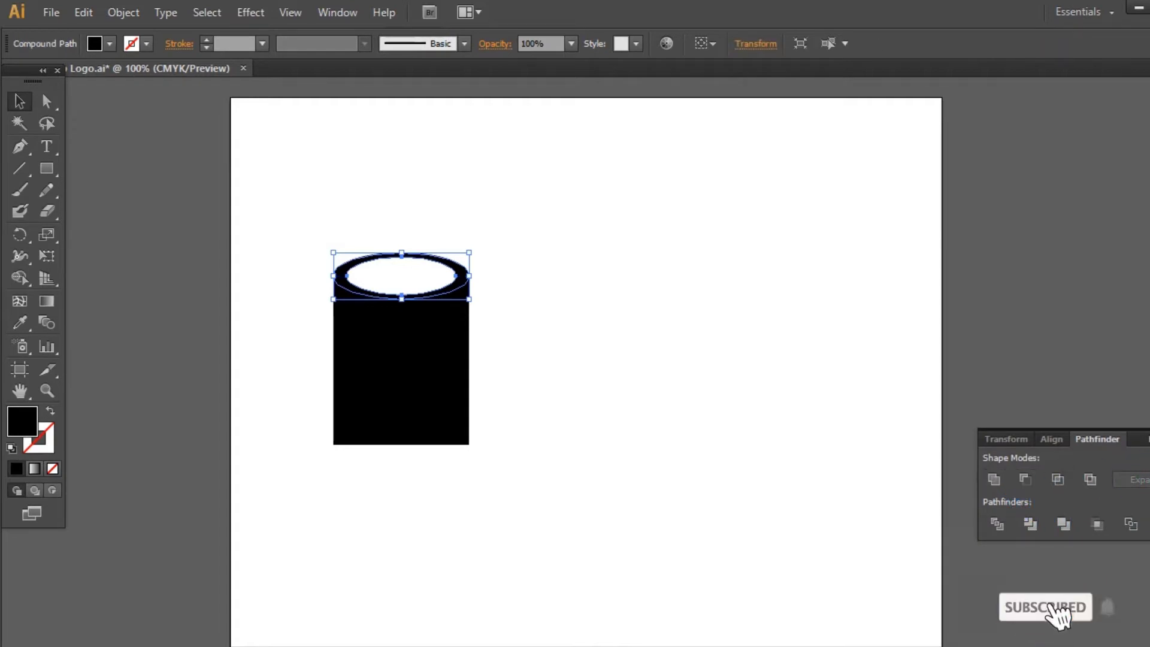
key(ctrl+shift+F9)
click(920, 419)
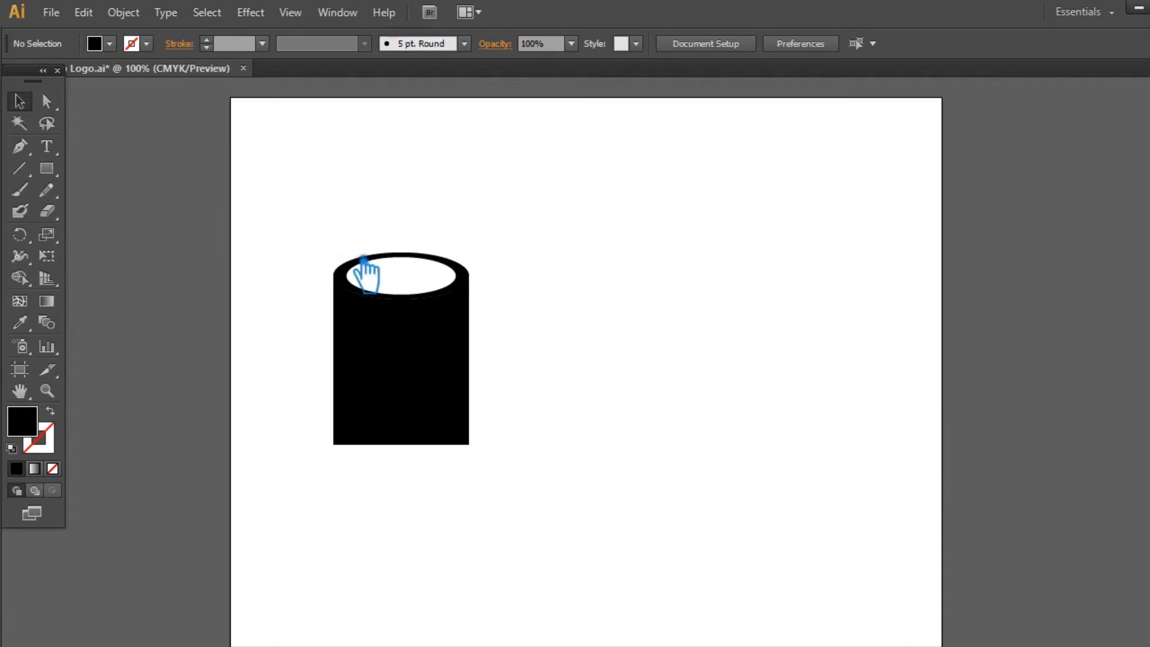
click(423, 307)
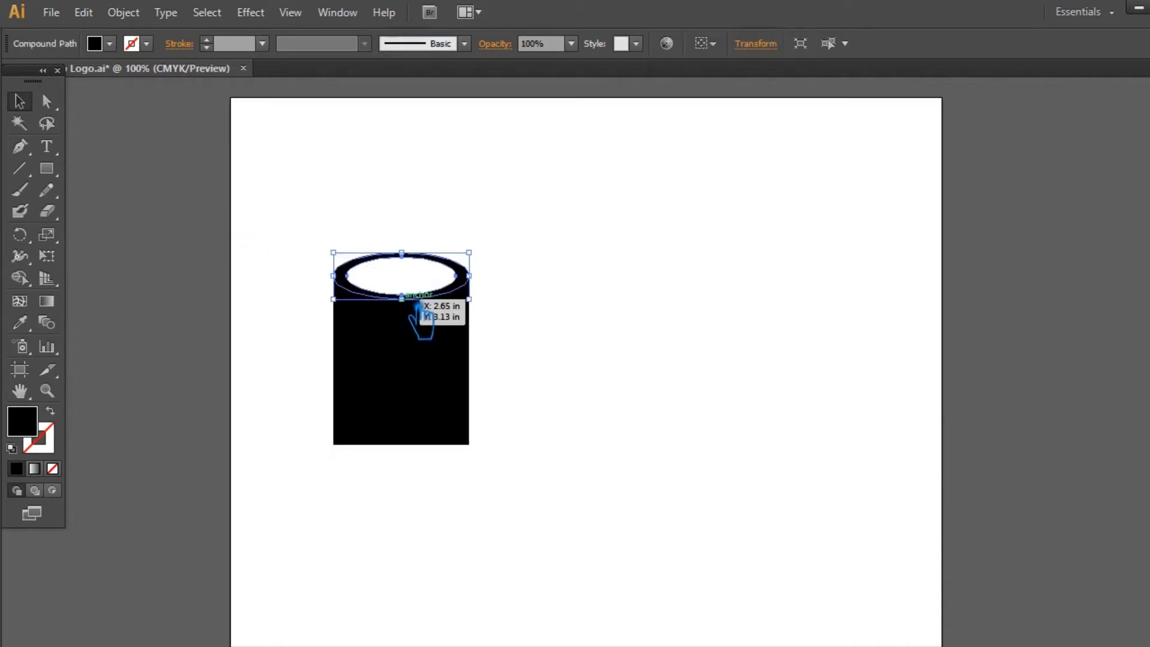
click(589, 311)
key(ctrl+s)
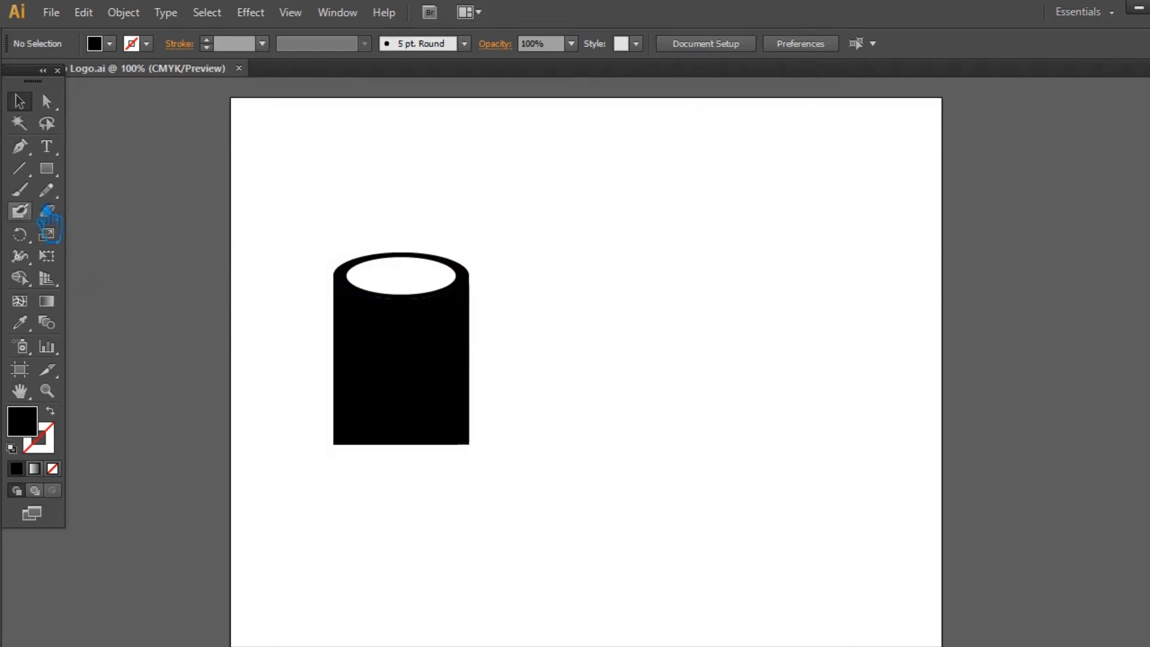
Draw a tall ellipse about 2.1 in wide and 3.47 in high over the cylinder, matching its width
click(51, 170)
drag(60, 174, 129, 209)
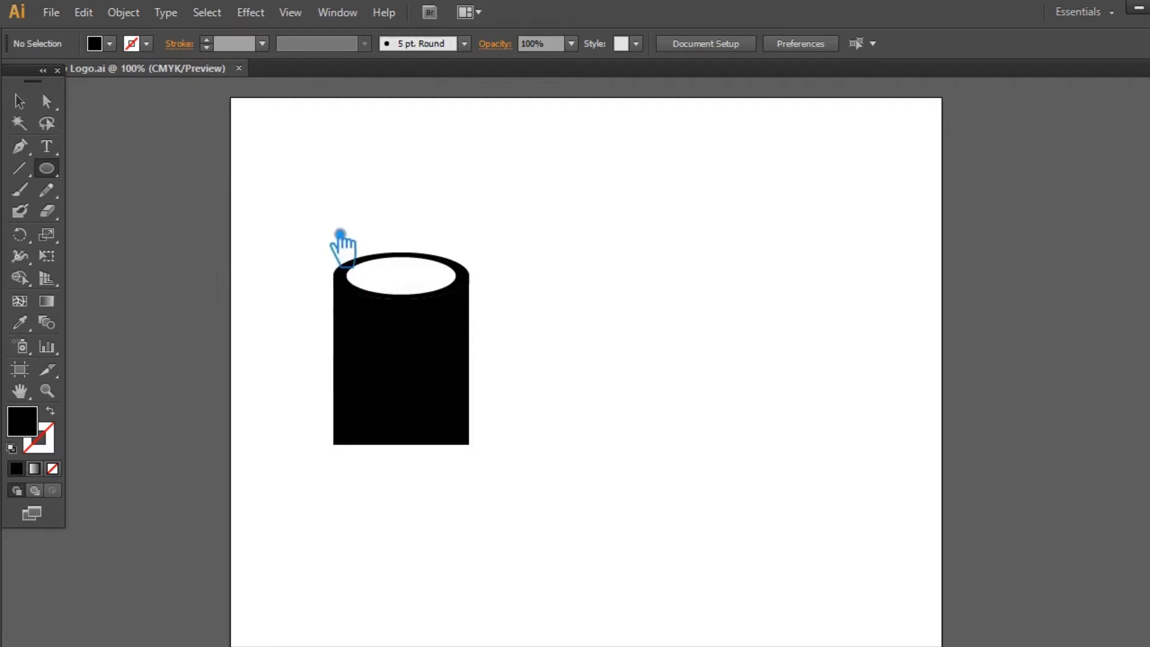
drag(349, 201, 485, 426)
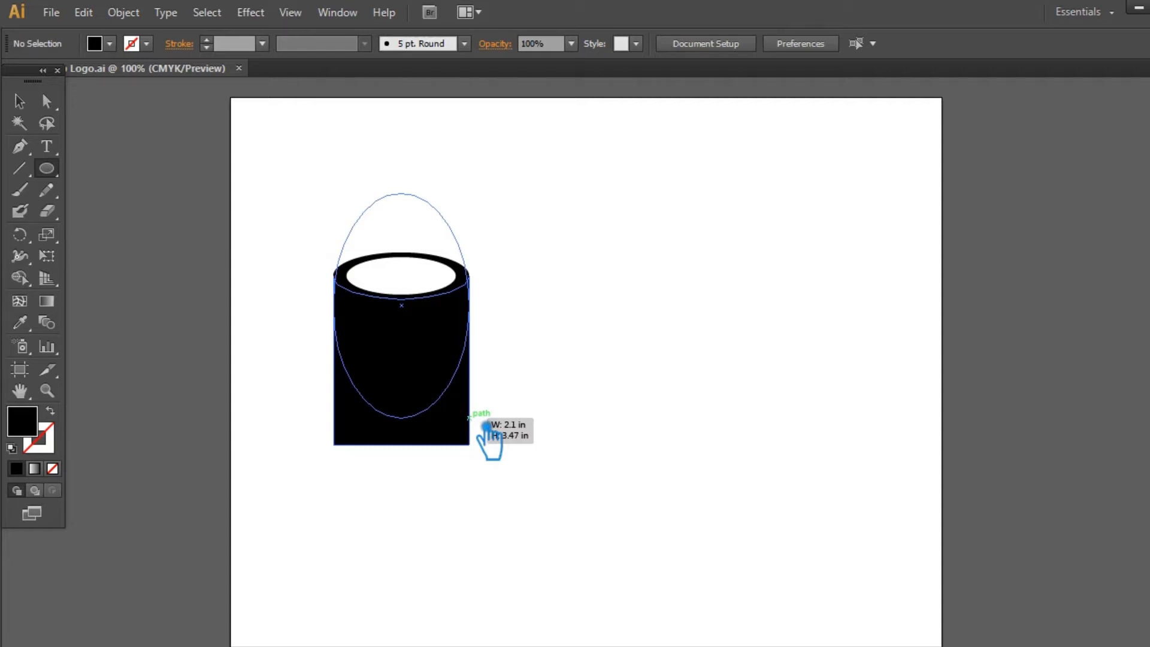
drag(487, 426, 486, 426)
Select the rim, cylinder body and tall ellipse and split them with Pathfinder Divide
click(22, 103)
shift+click(477, 447)
click(477, 446)
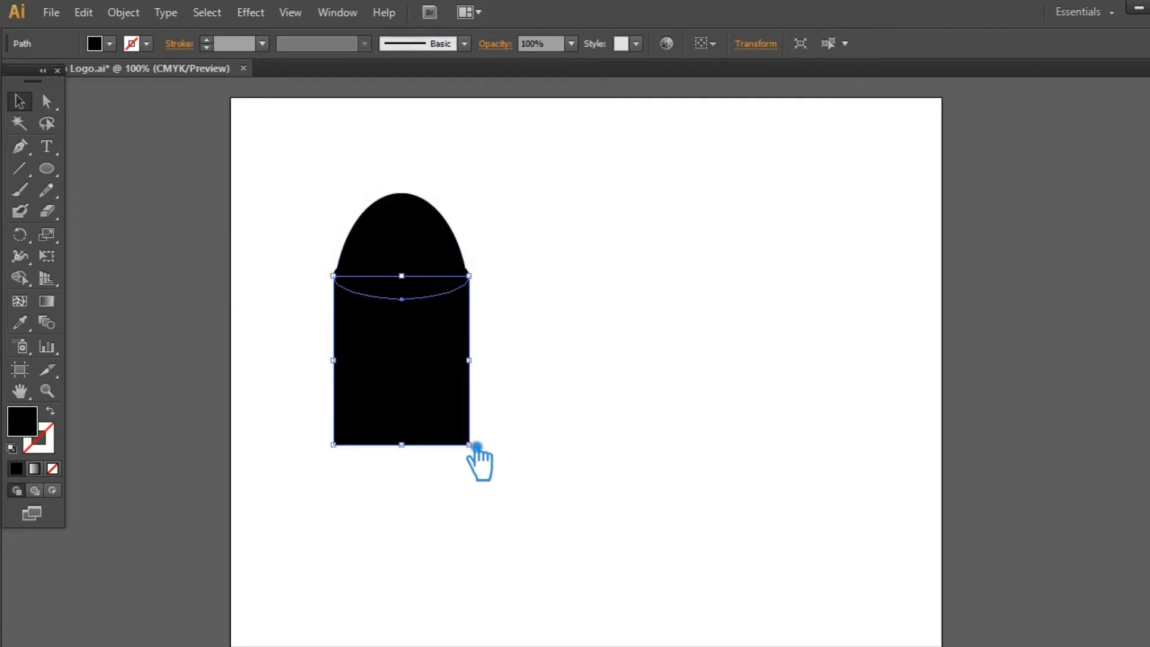
shift+click(421, 228)
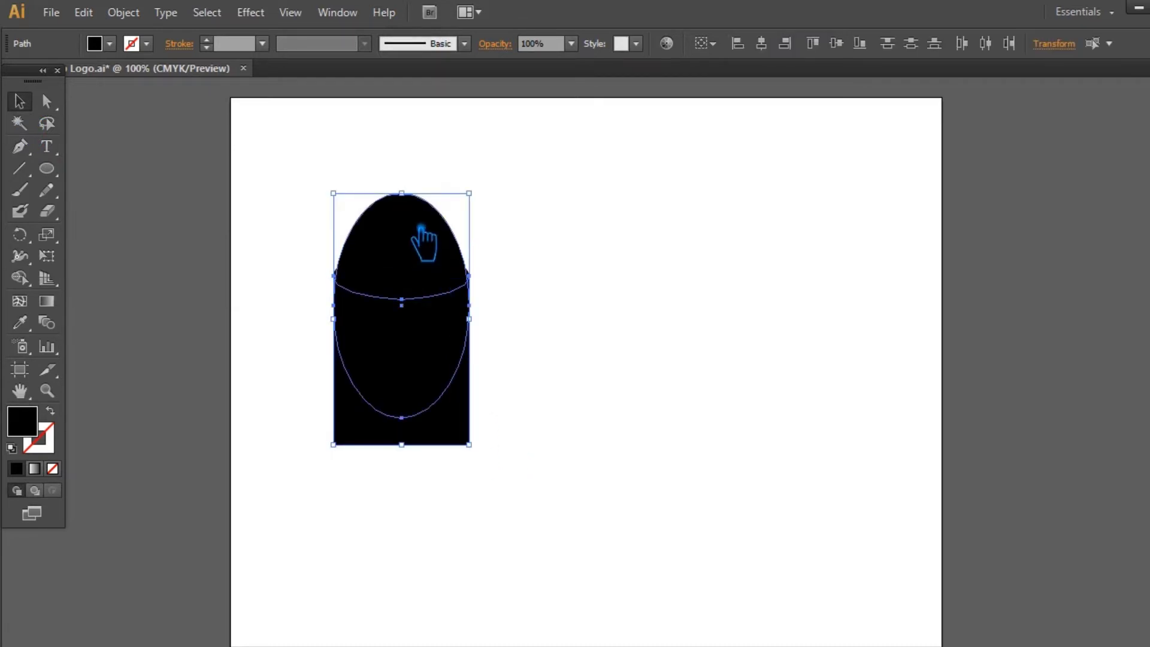
click(608, 336)
drag(597, 535, 291, 126)
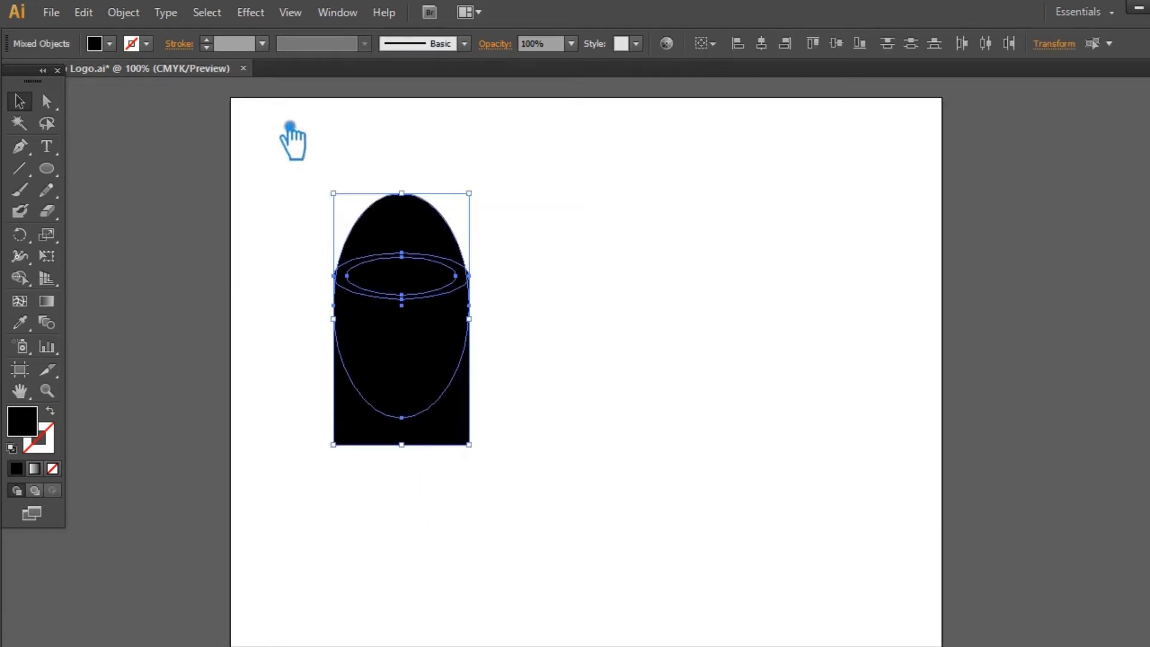
key(shift+ctrl+F9)
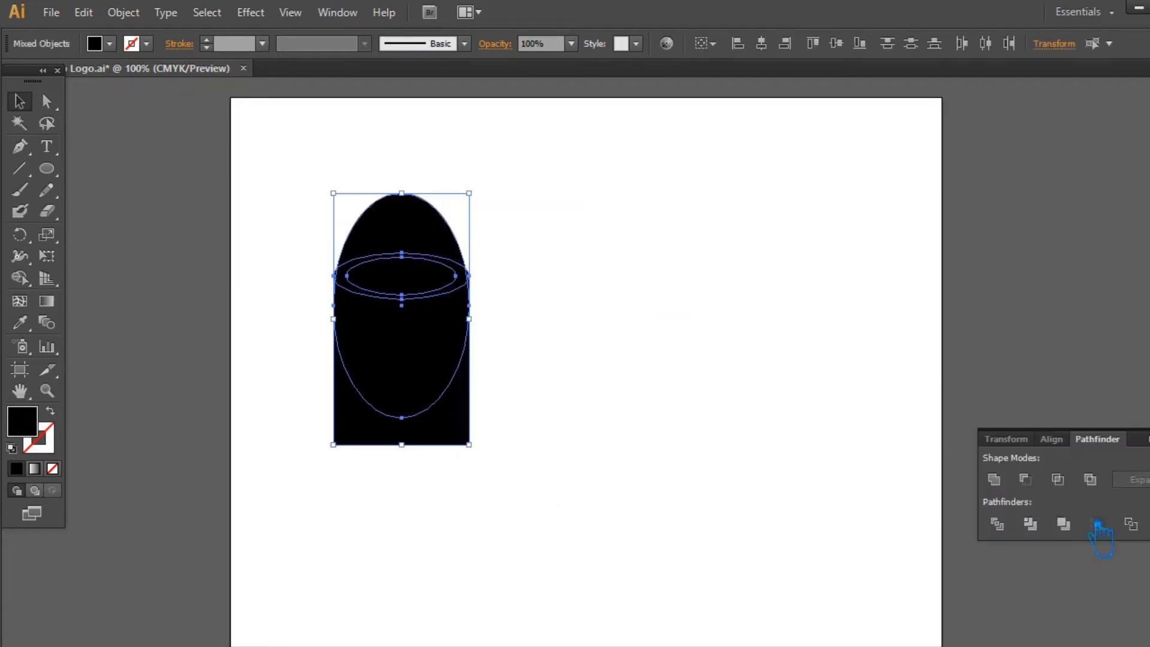
click(1031, 524)
key(shift+ctrl+F9)
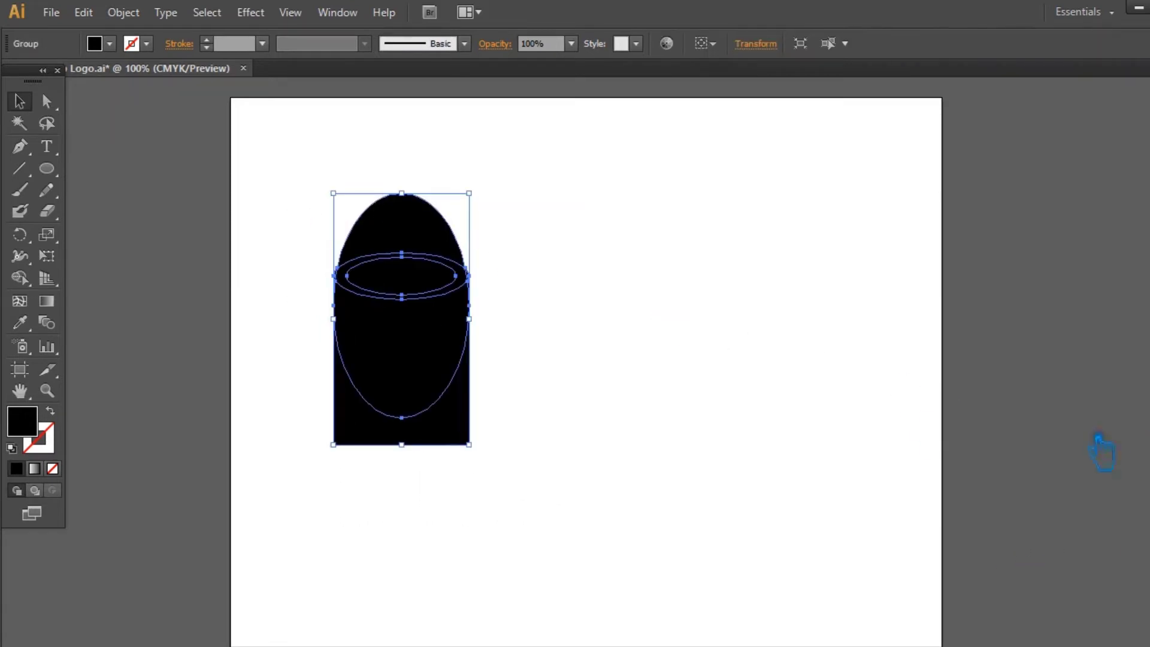
Ungroup the divided pieces of the rim, body and tall ellipse
click(539, 321)
click(436, 241)
right_click(436, 240)
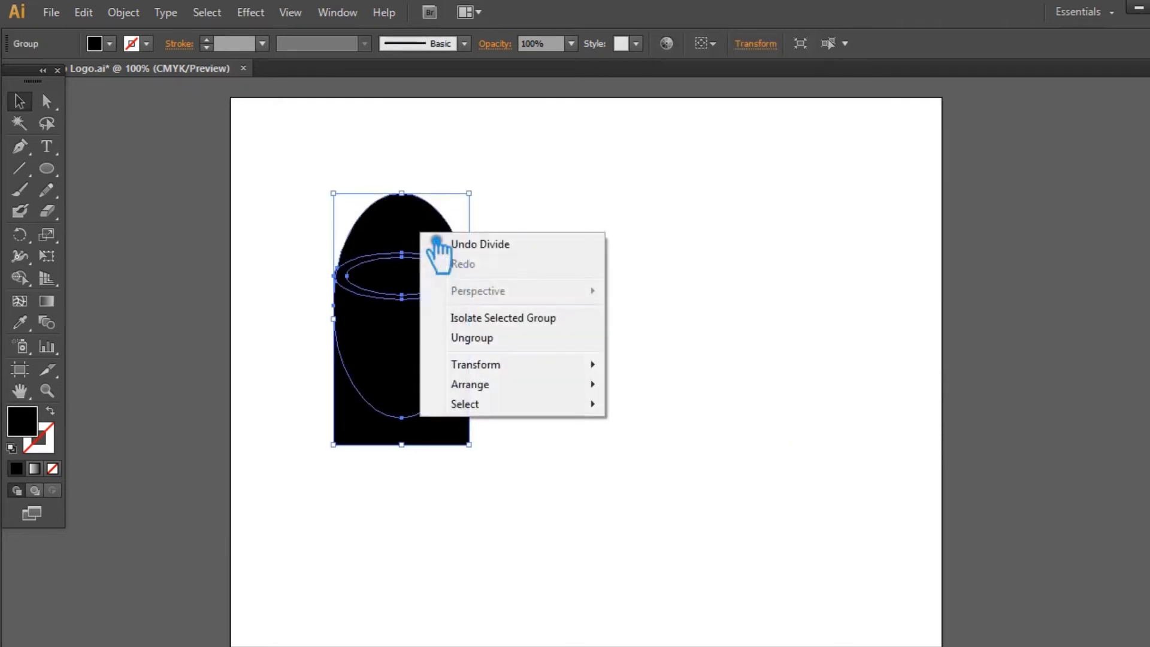
click(498, 335)
click(559, 318)
Delete the dome above the rim, the piece filling its opening and the body area outside the rounded bottom
click(406, 233)
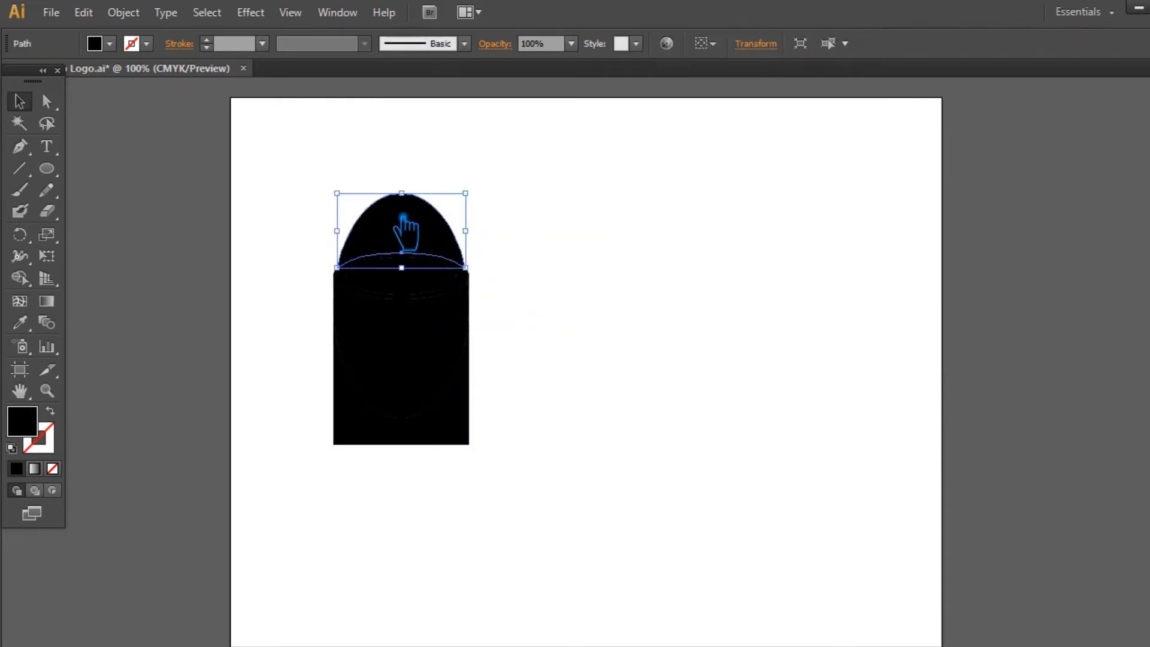
key(Delete)
click(418, 276)
key(Delete)
click(435, 441)
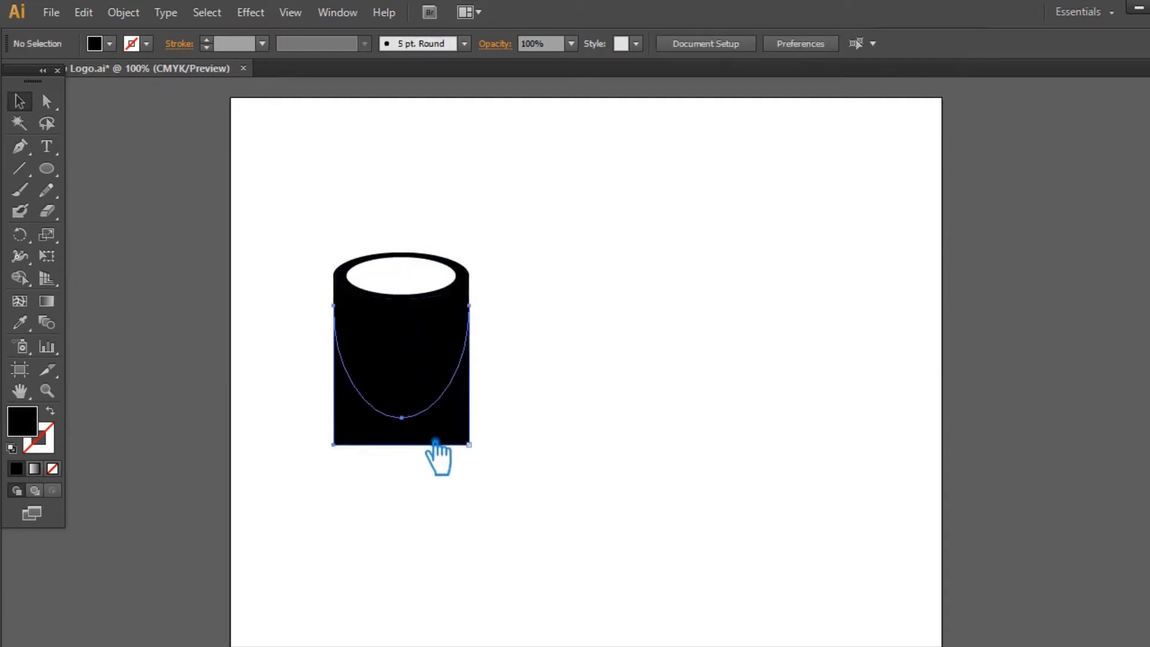
key(Delete)
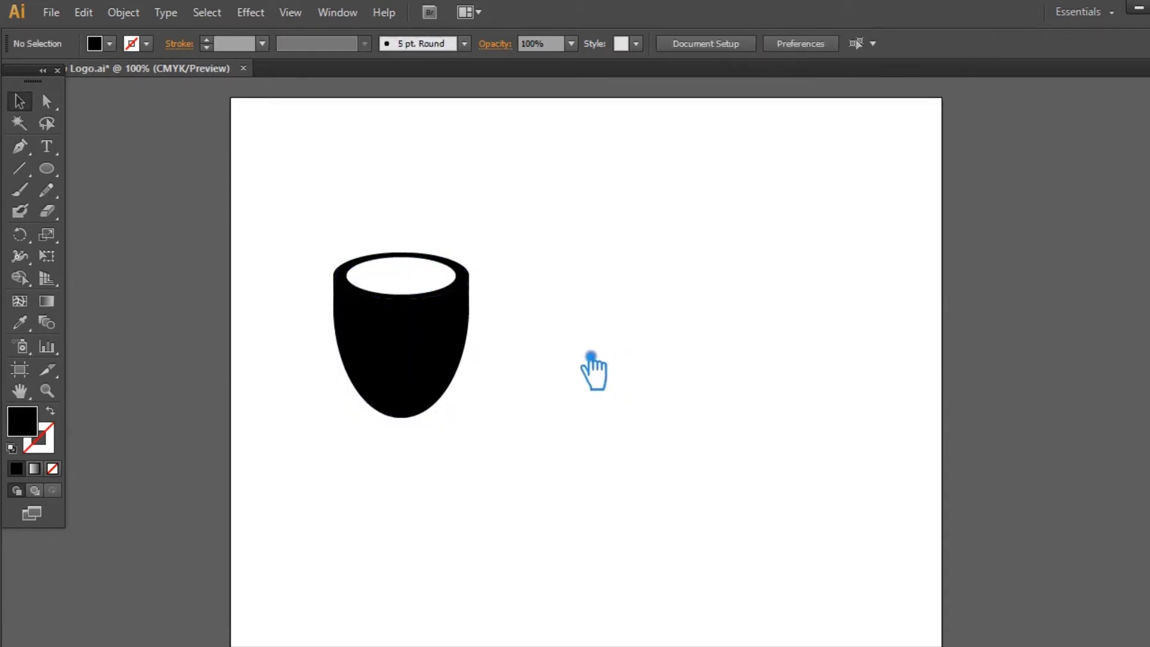
Create a centred copy of the cup body scaled down to about 1.86 in wide and 1.88 in high
click(420, 363)
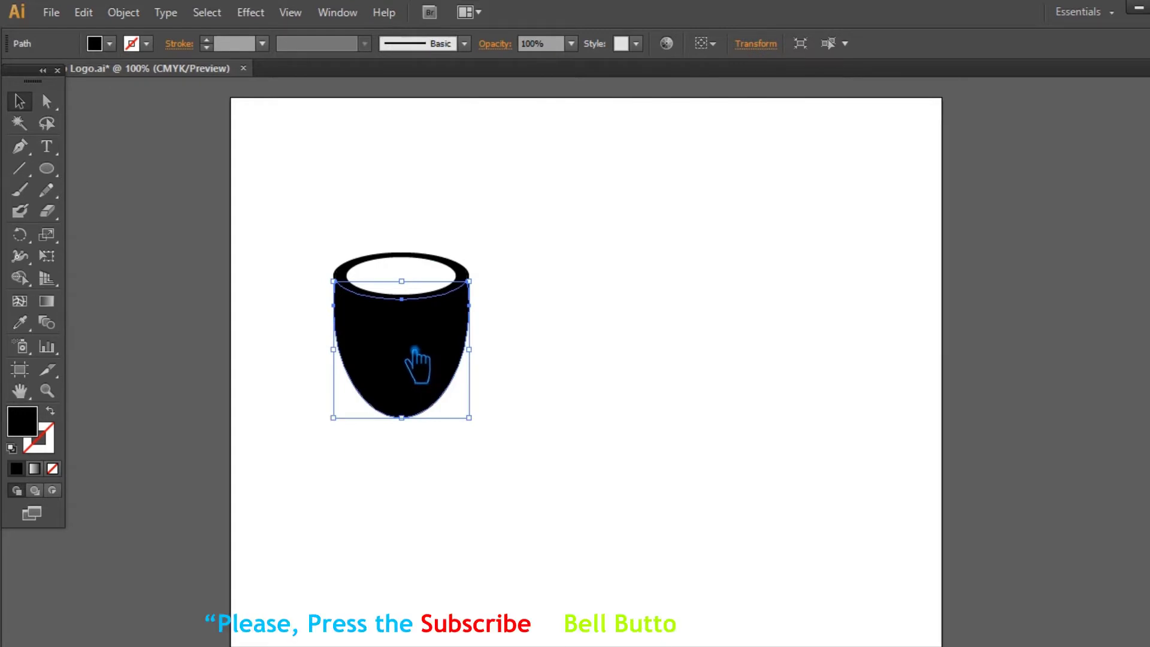
key(ctrl+shift+b)
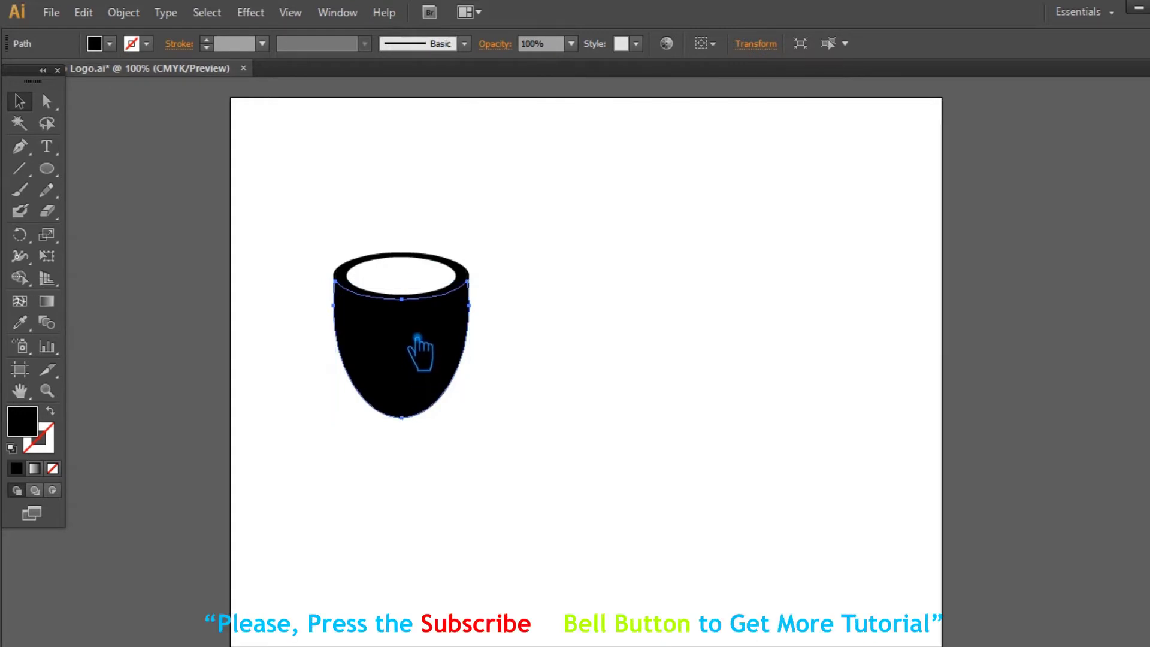
key(ctrl+shift+b)
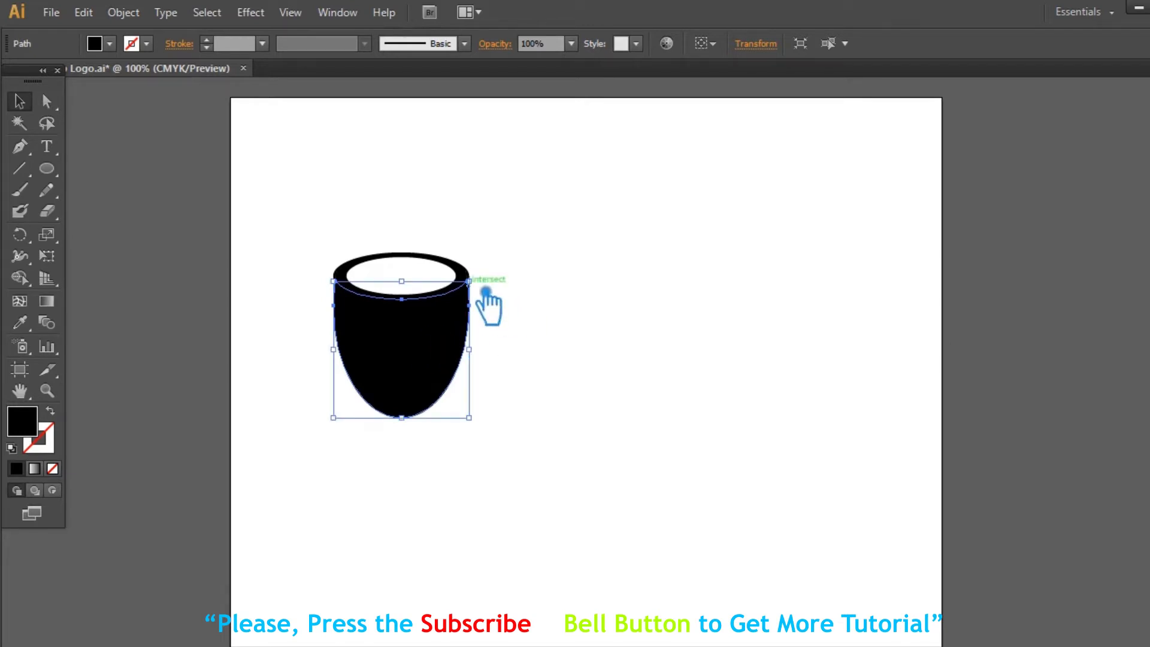
drag(485, 292, 478, 296)
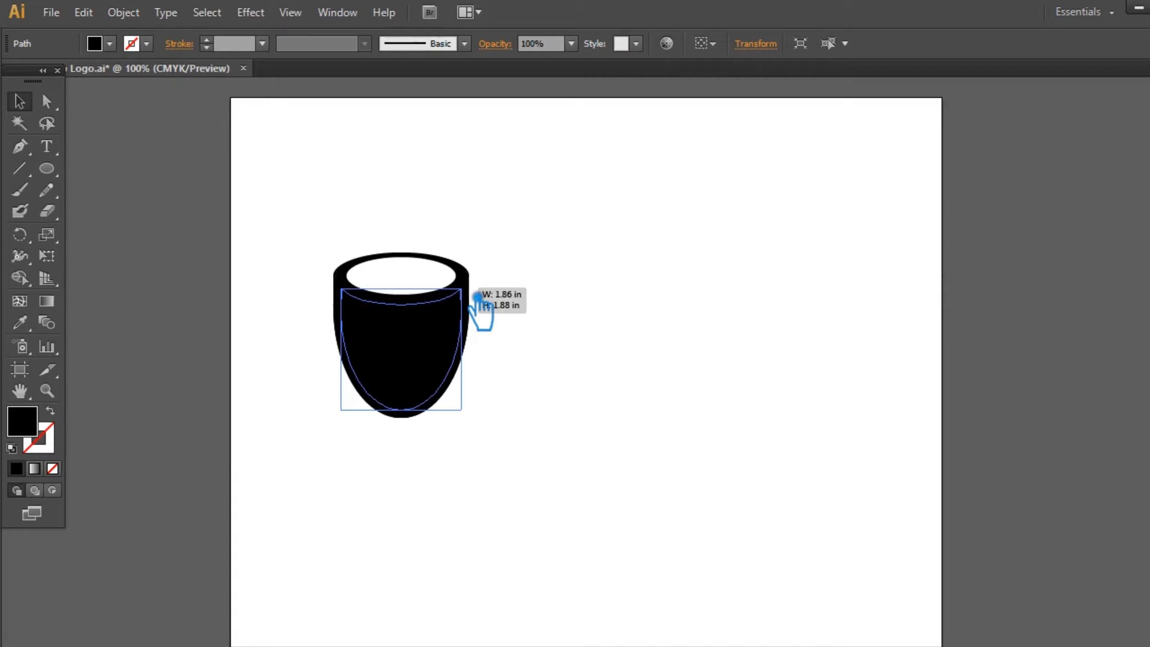
drag(478, 297, 479, 297)
Select the cup body together with its smaller copy and split them with Pathfinder Divide
click(547, 398)
click(350, 345)
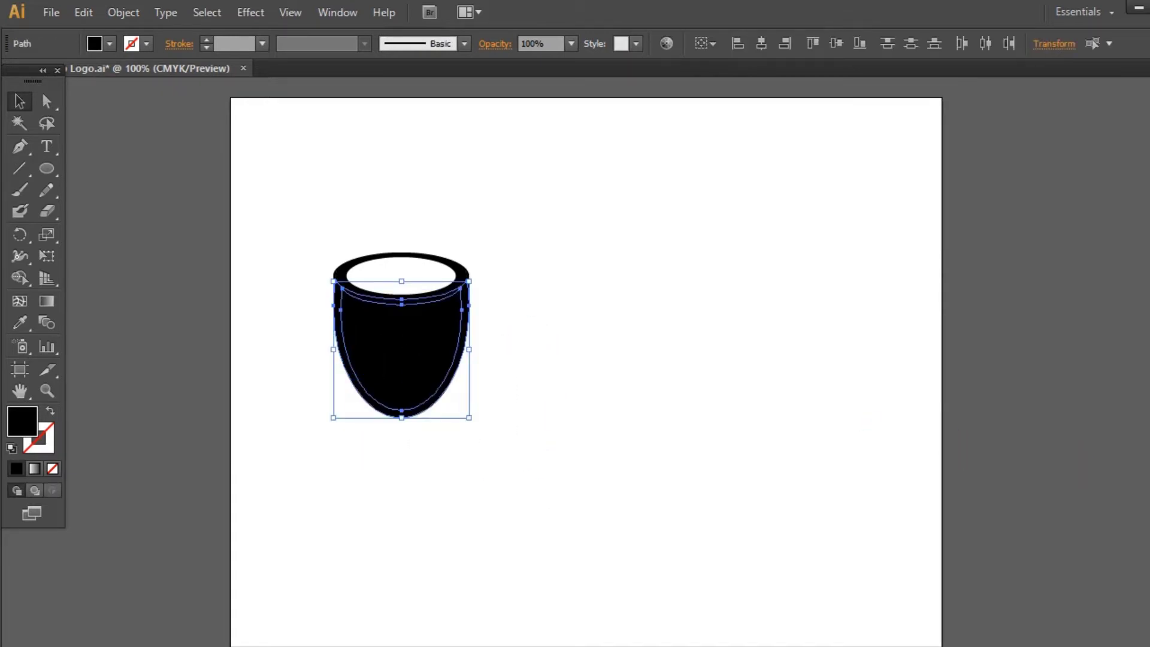
key(shift+ctrl+F9)
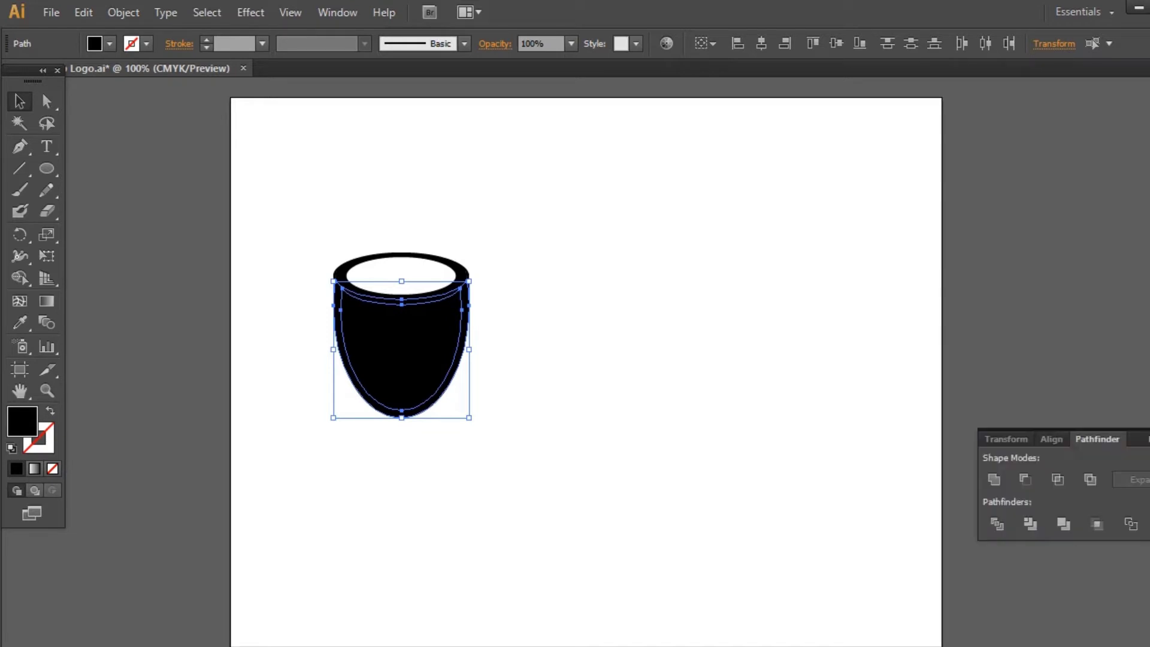
click(1026, 527)
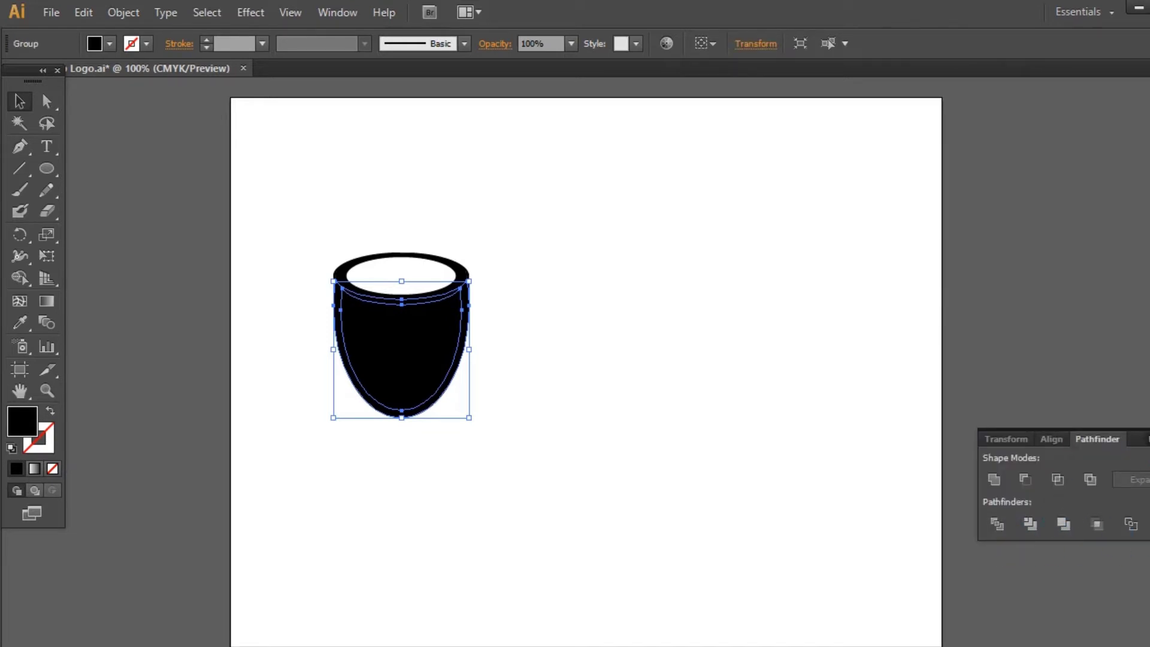
click(906, 392)
Ungroup the divided cup body and delete its inner piece to leave only an outline
right_click(411, 334)
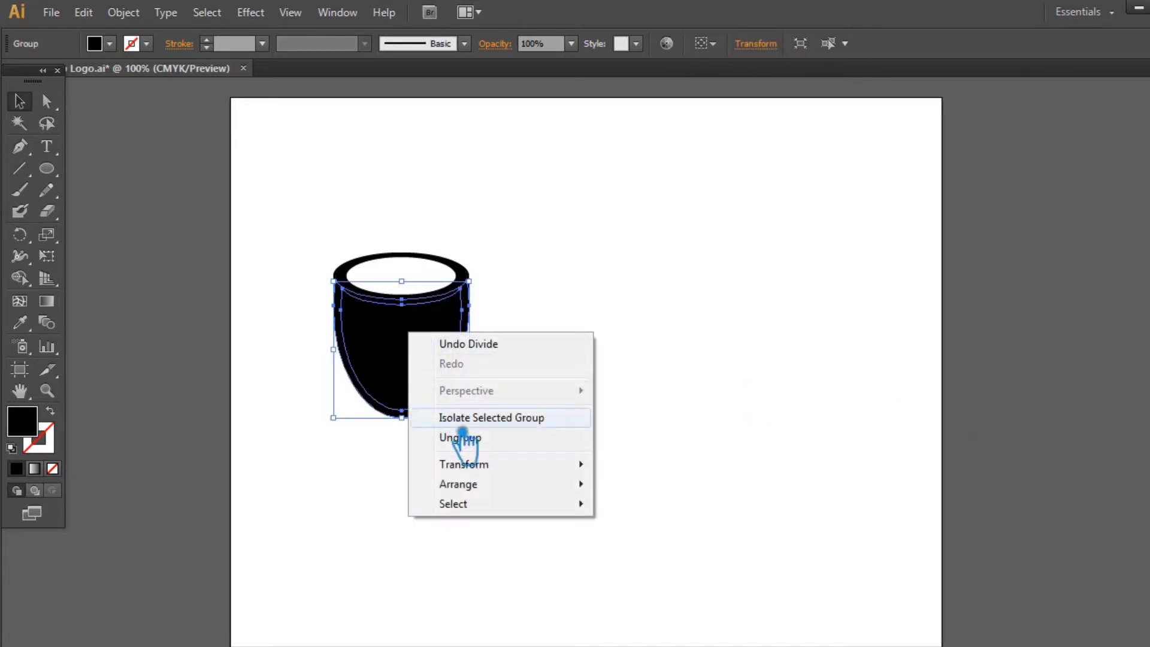
click(461, 438)
click(501, 390)
click(416, 372)
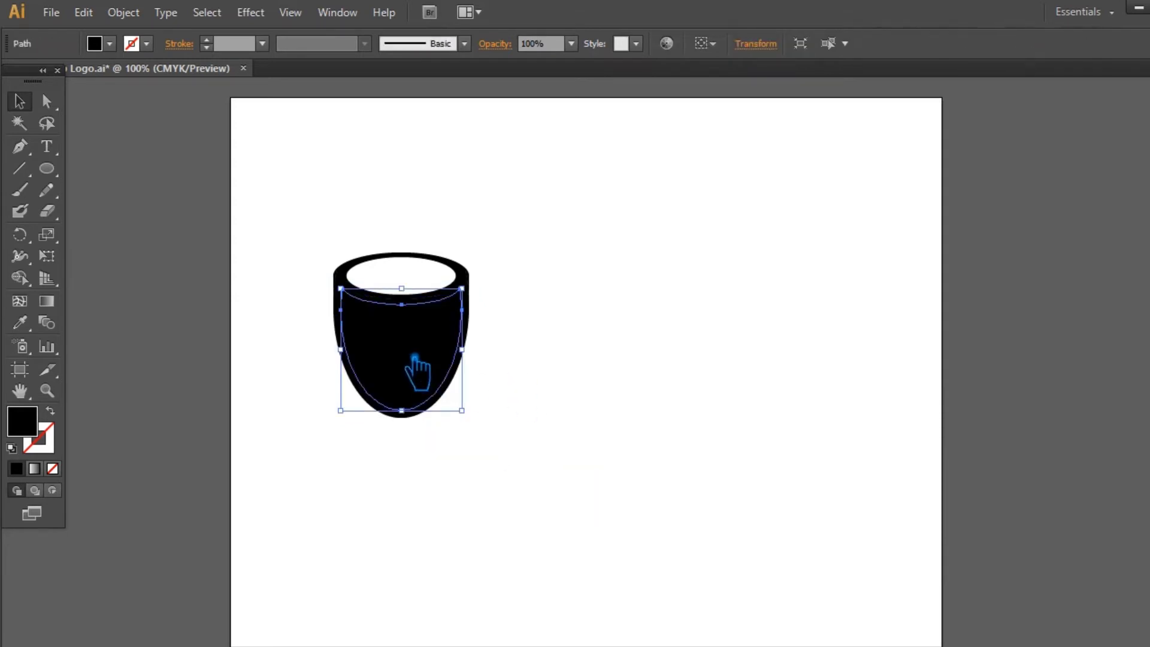
key(Delete)
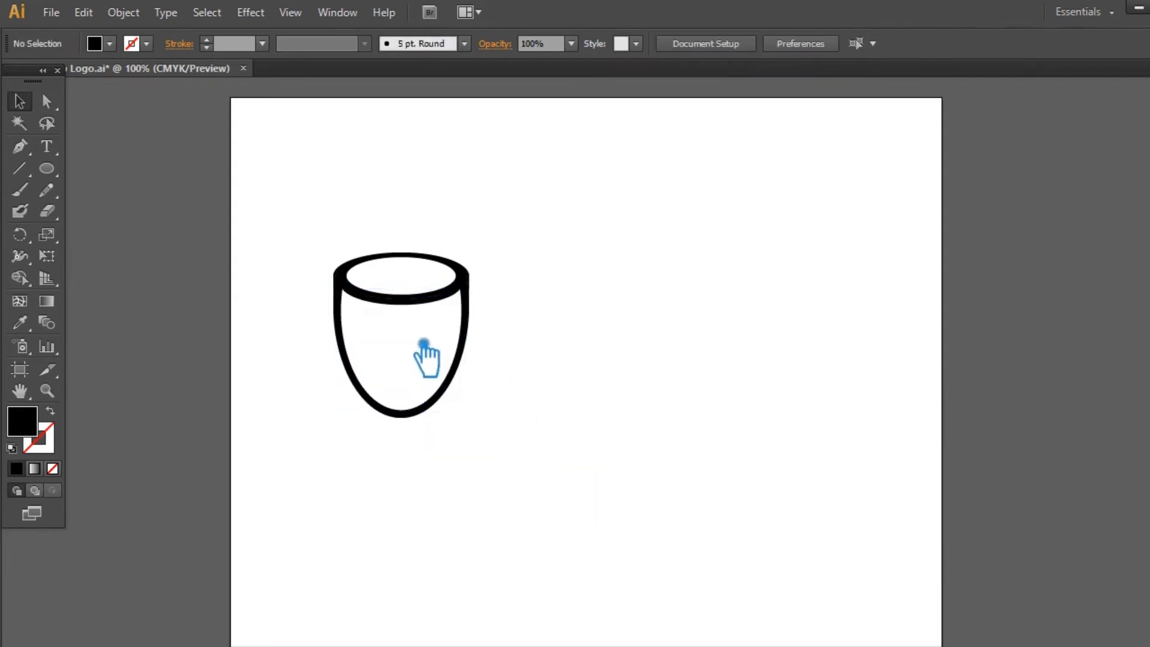
Offset the rim's path by 0.05 in with miter joins and a miter limit of 4
click(408, 314)
key(ctrl+plus)
key(ctrl+plus)
click(124, 12)
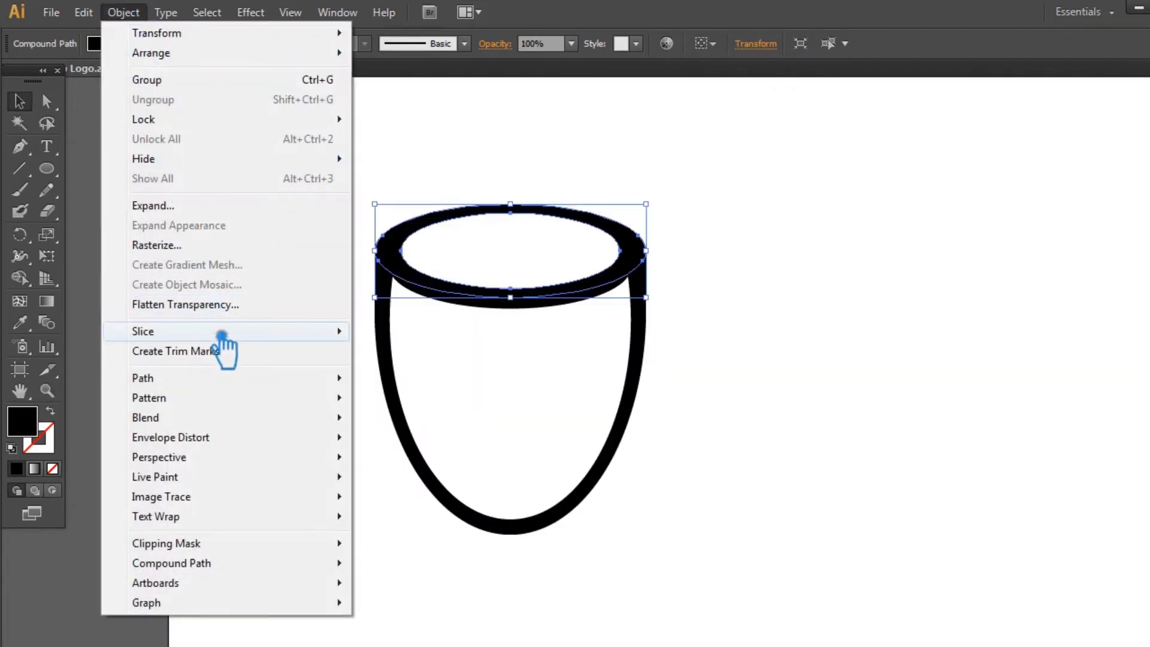
mouse_move(201, 384)
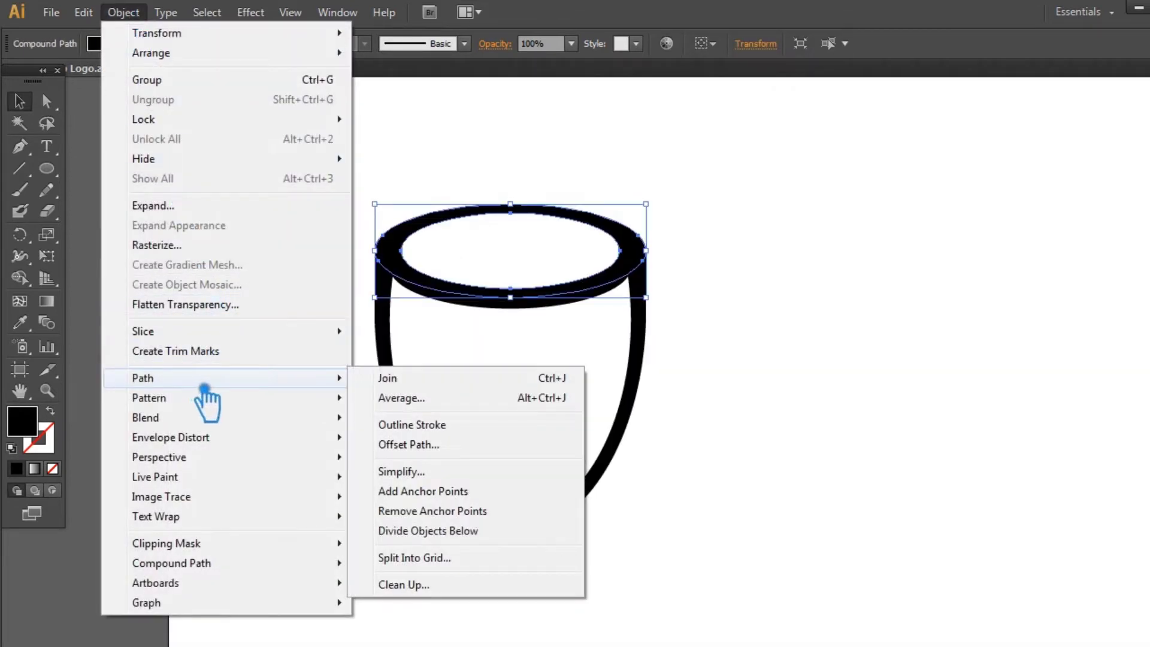
click(445, 454)
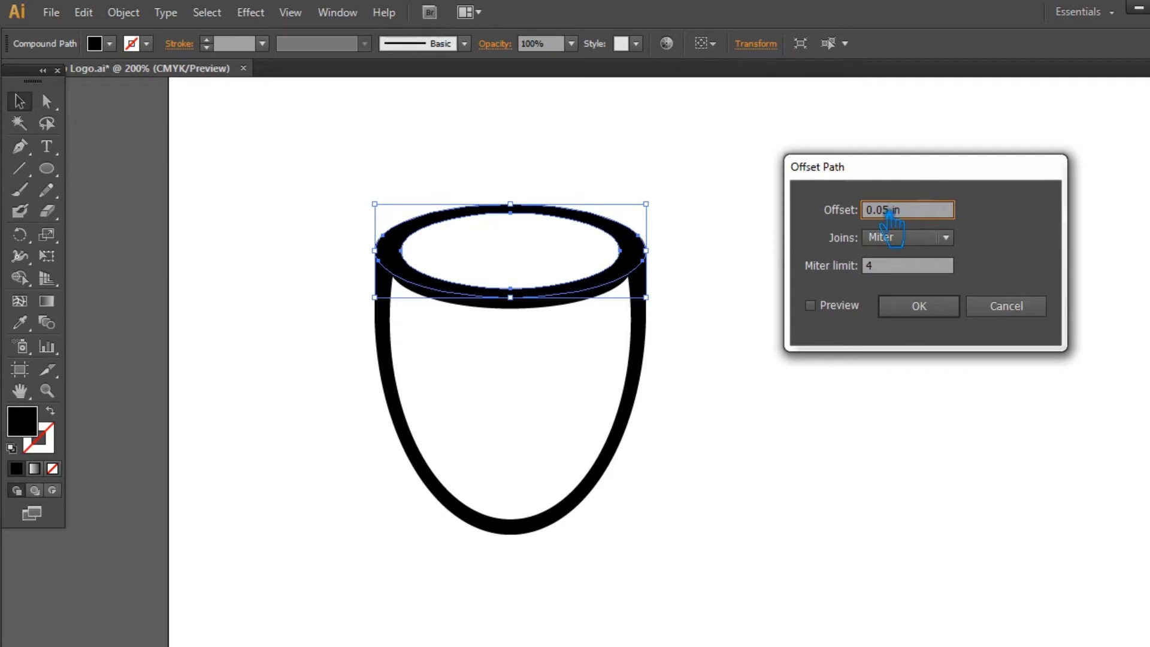
click(815, 308)
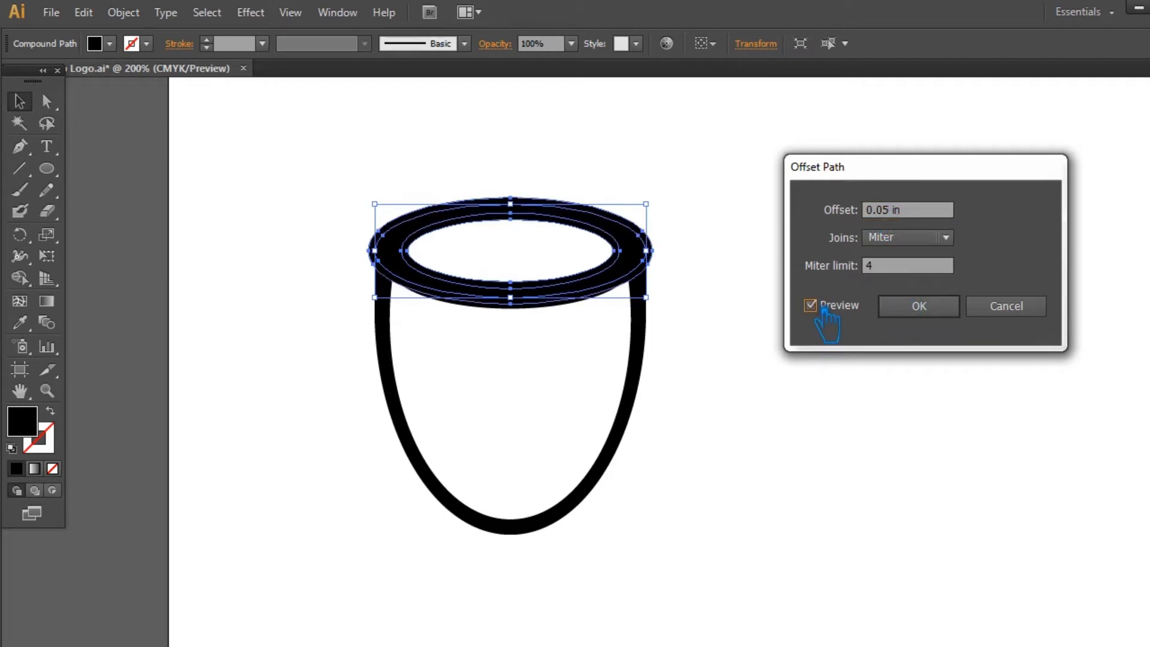
click(947, 316)
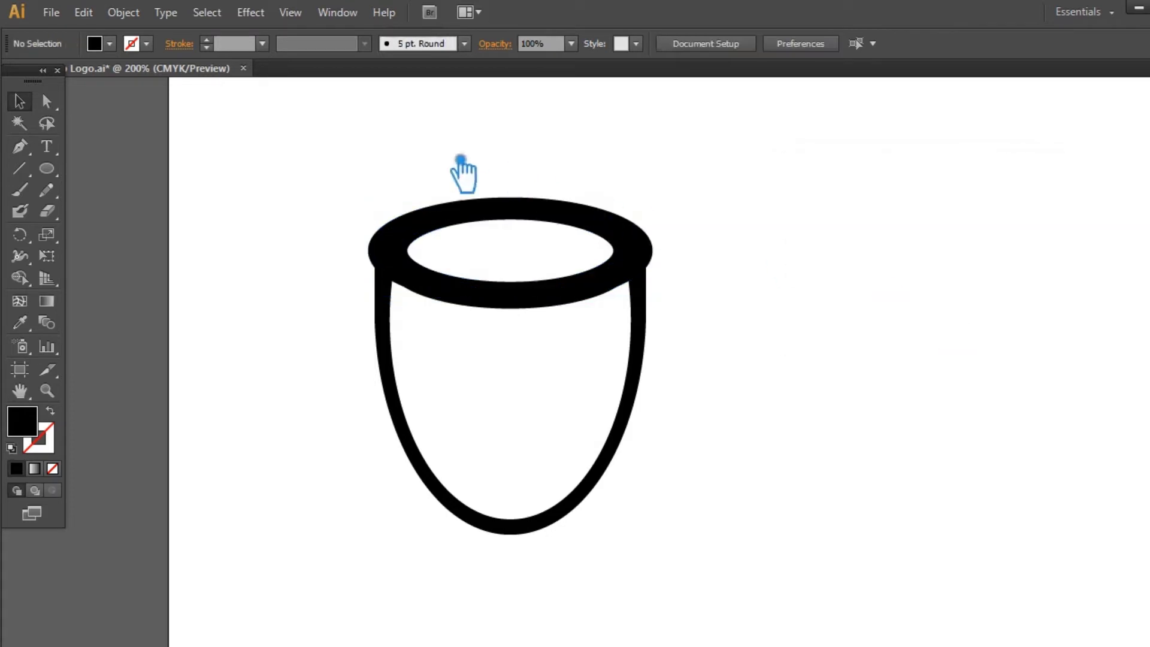
Split the rim, its offset path and the cup outline with Pathfinder Divide, and ungroup the pieces
drag(419, 154, 614, 352)
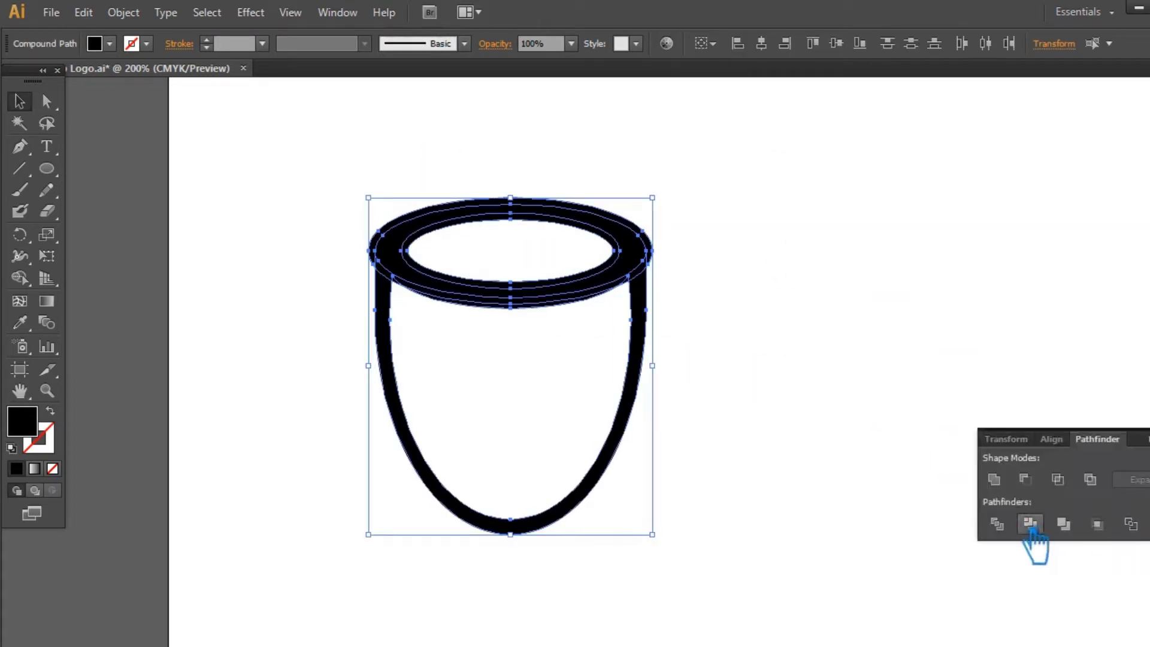
click(1024, 524)
click(991, 343)
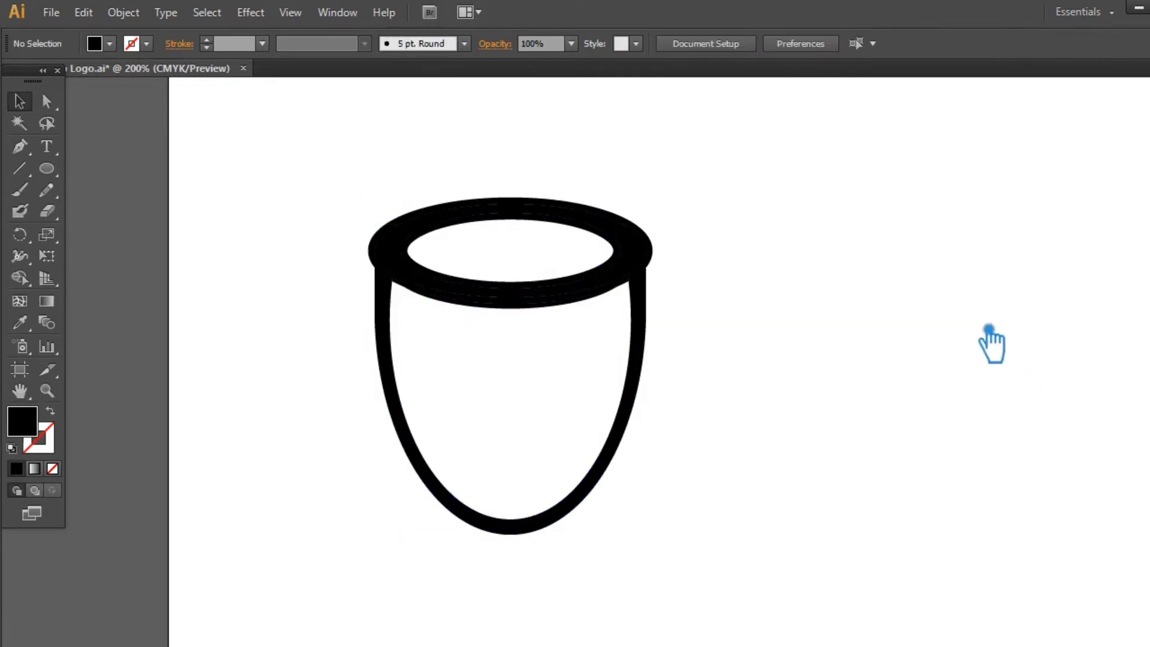
right_click(443, 285)
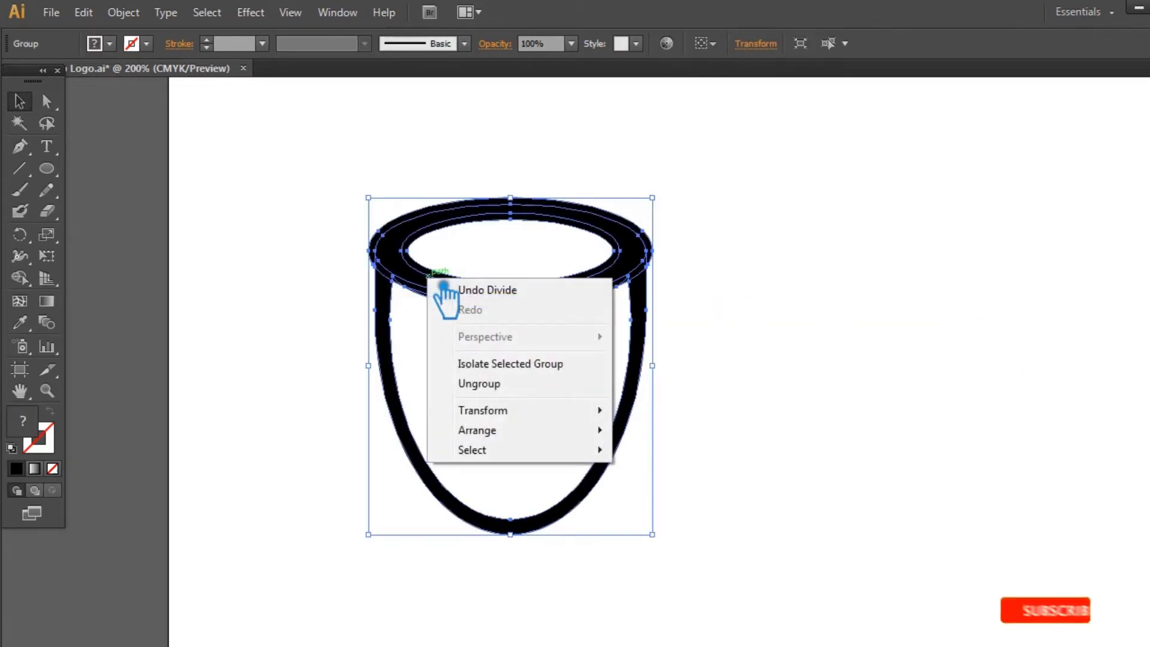
click(495, 384)
click(488, 362)
Delete the pieces directly beneath the rim and the outer offset ring to leave a gap above the body
click(477, 312)
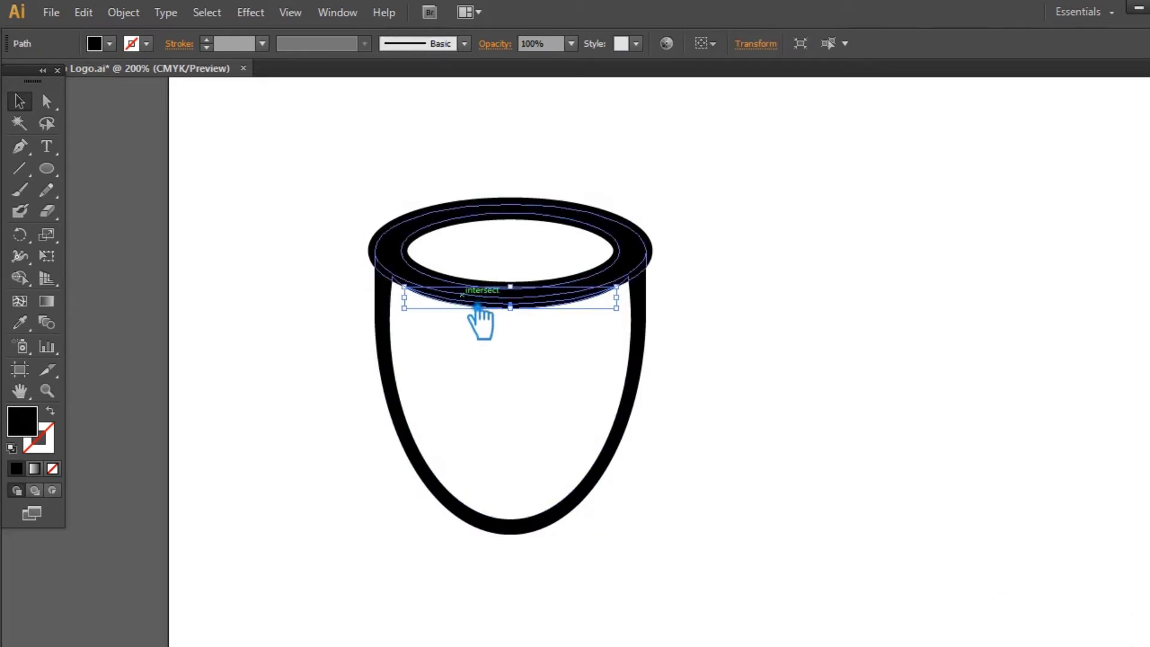
key(Delete)
click(476, 312)
key(Delete)
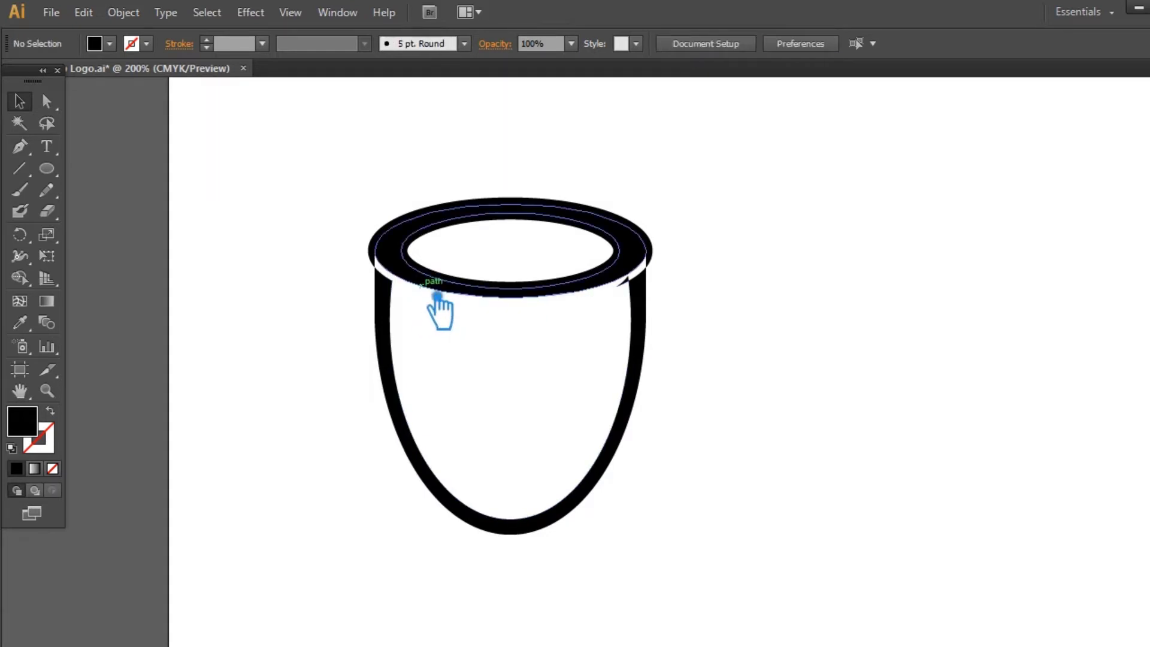
click(632, 293)
click(659, 262)
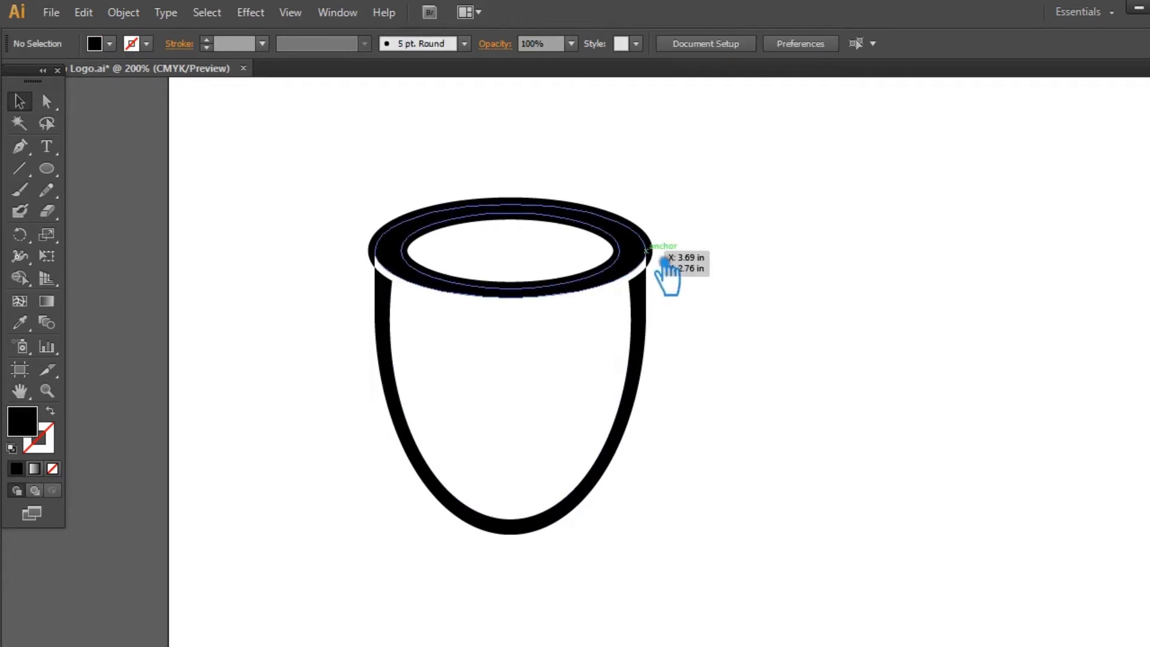
click(517, 225)
key(Delete)
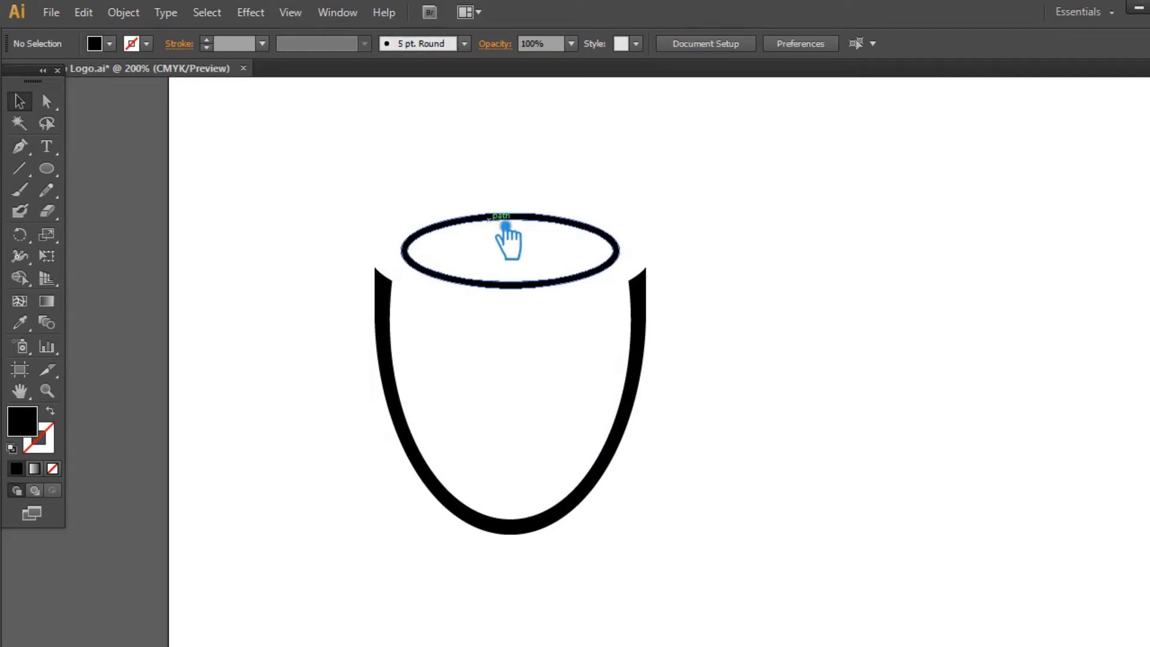
key(ctrl+z)
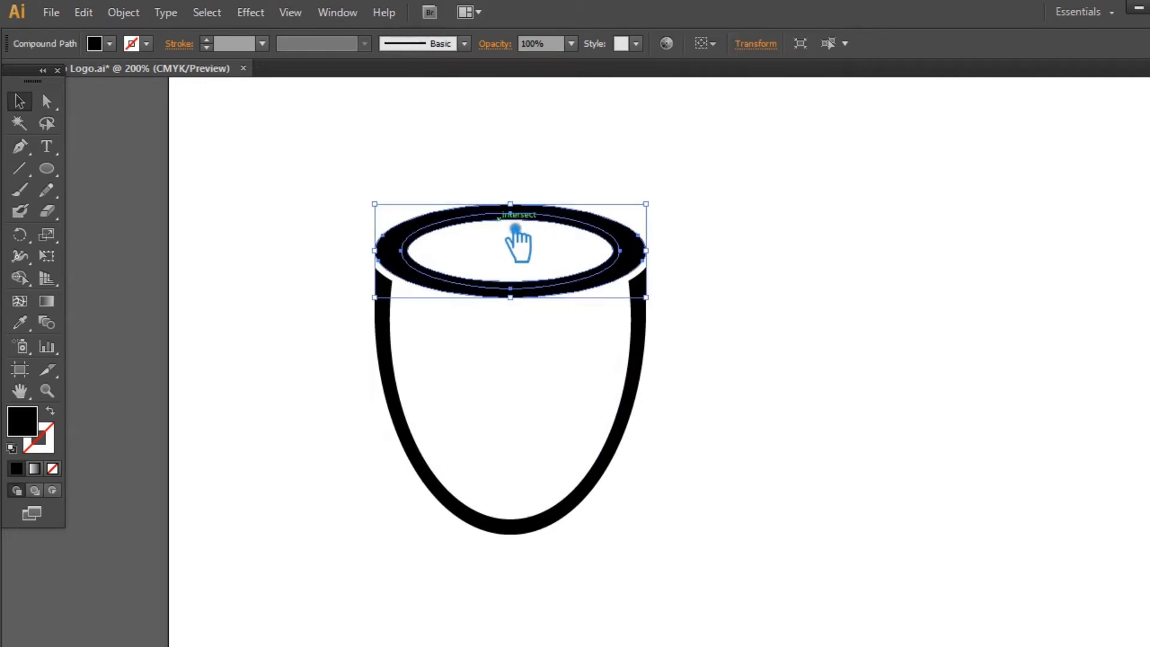
click(782, 243)
Delete the inner offset ring and the unfilled ellipse inside the rim opening, and save the document
click(561, 229)
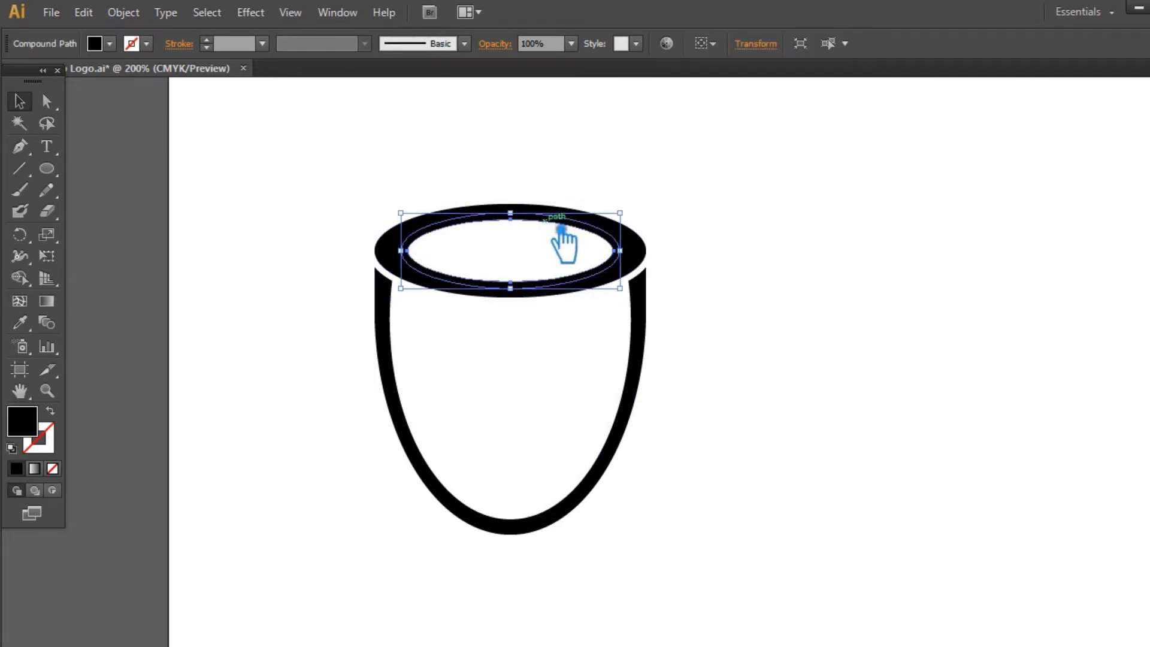
key(Delete)
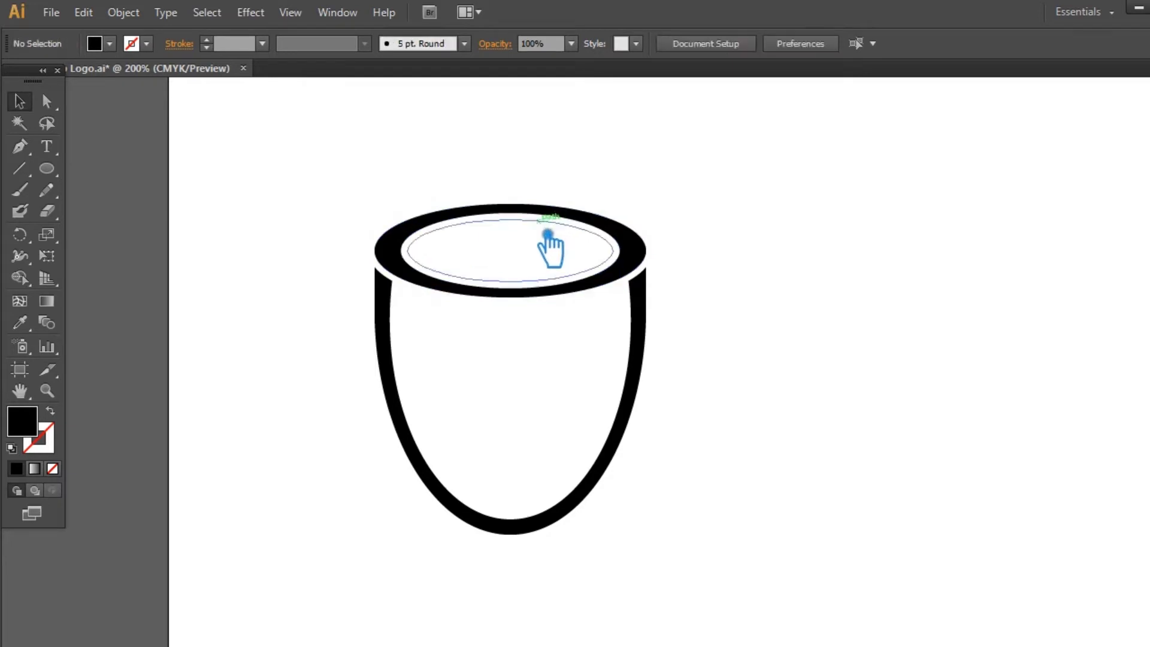
click(555, 224)
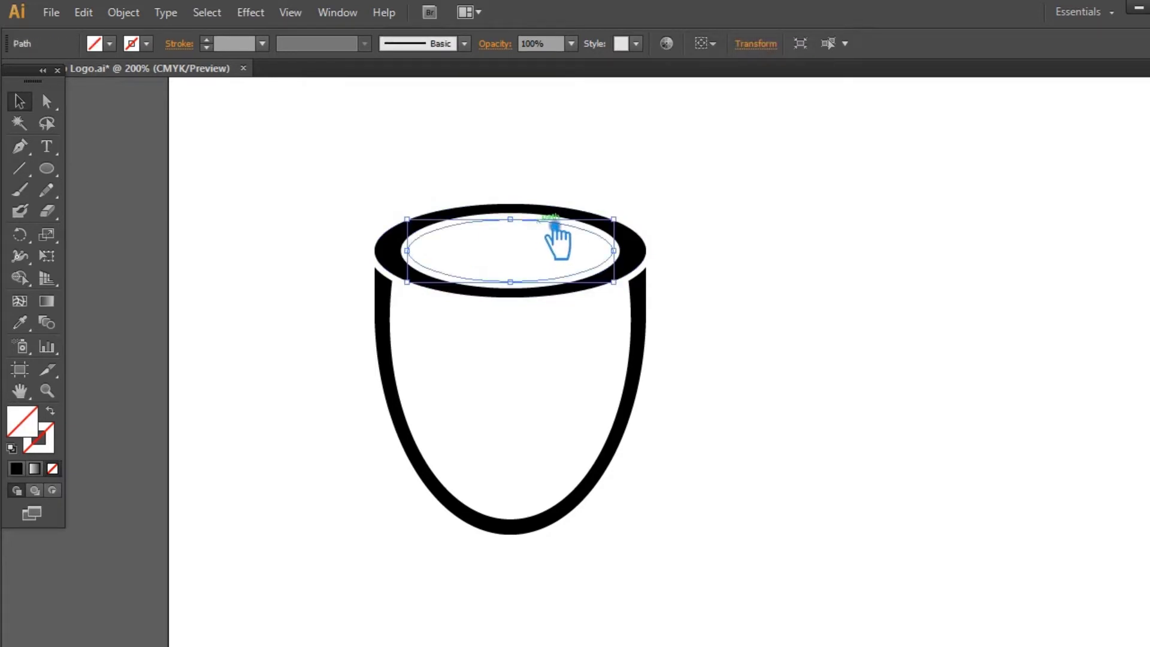
key(Delete)
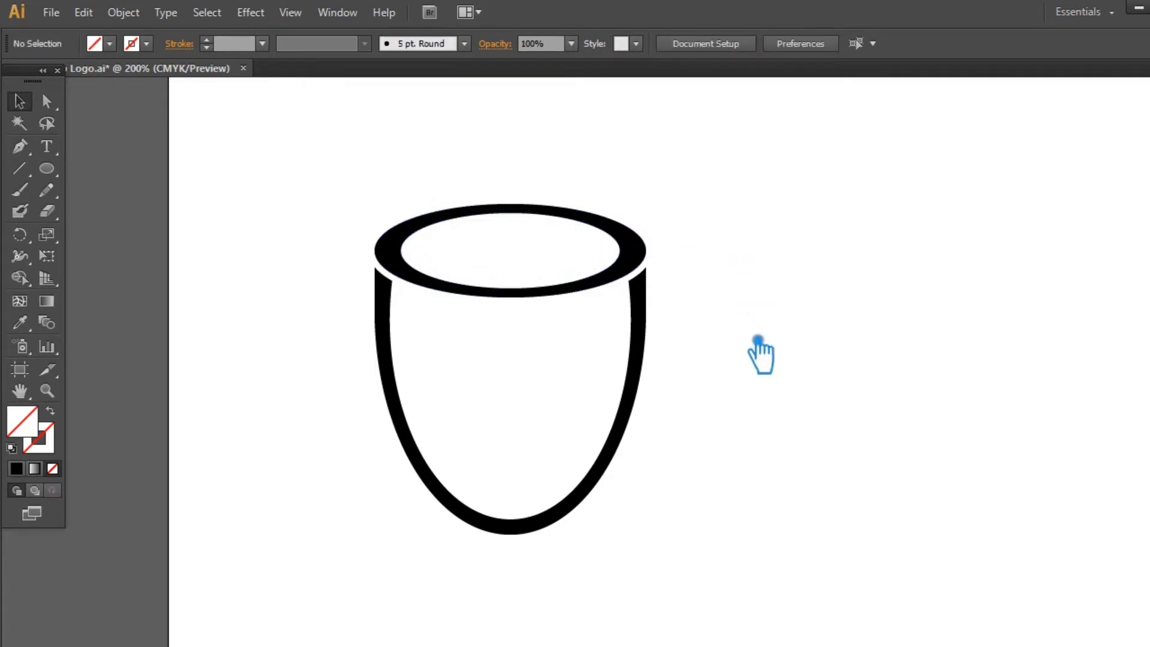
key(ctrl+s)
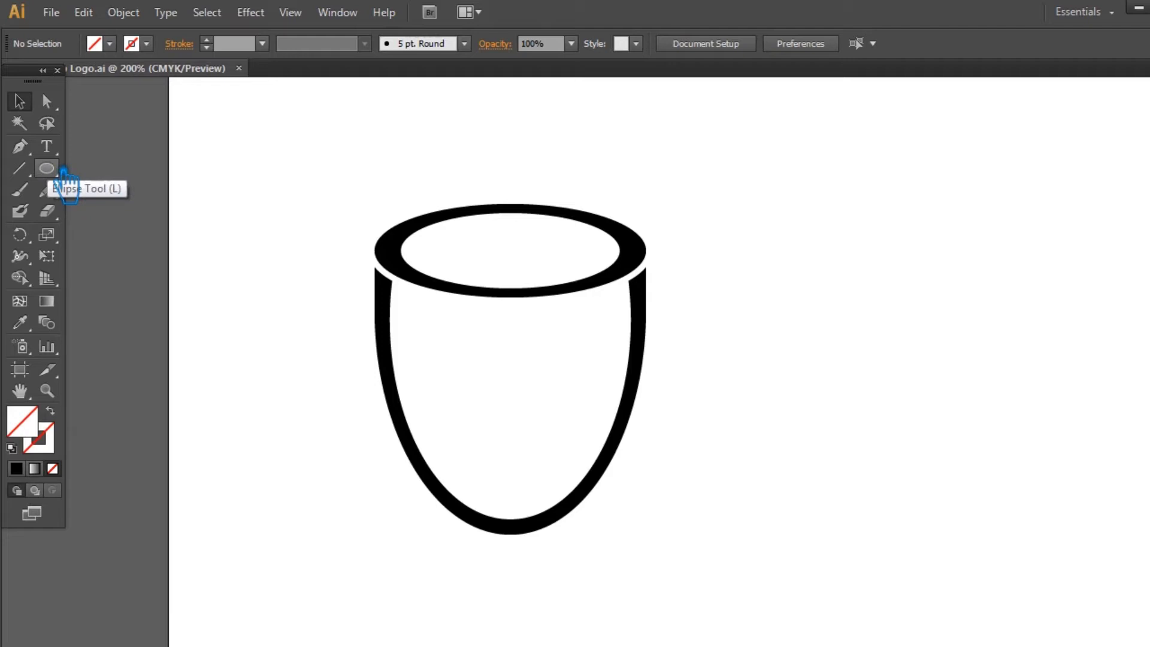
Draw a nearly circular rounded rectangle overlapping the cup's right side, with a black stroke and no fill
drag(63, 171, 123, 189)
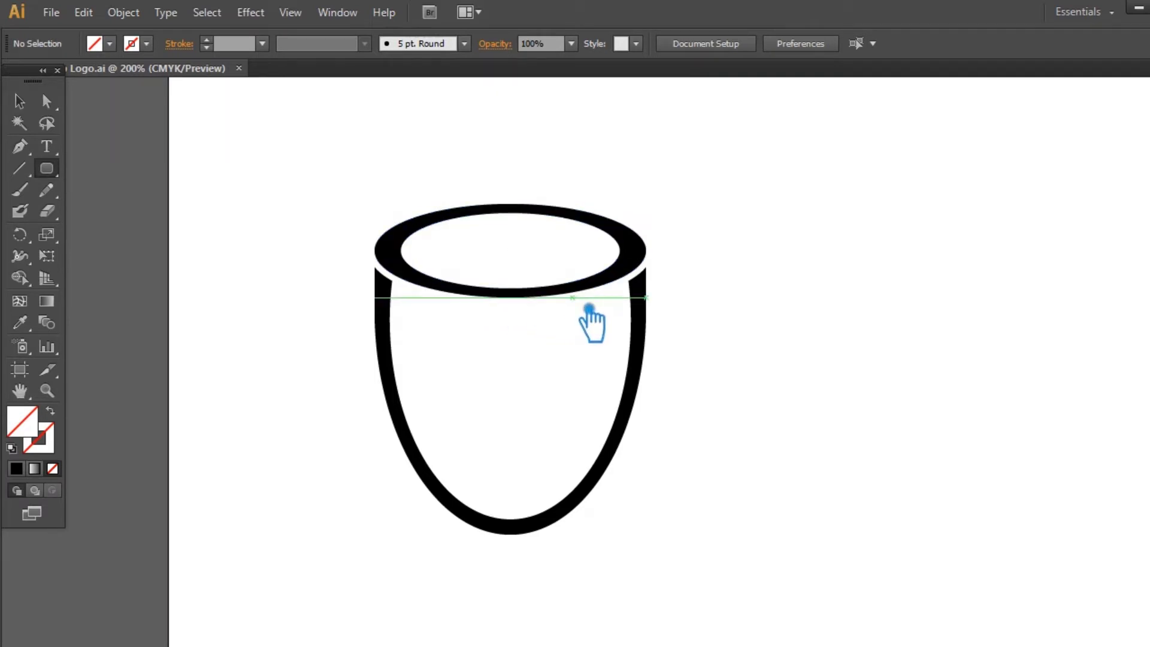
drag(589, 309, 813, 519)
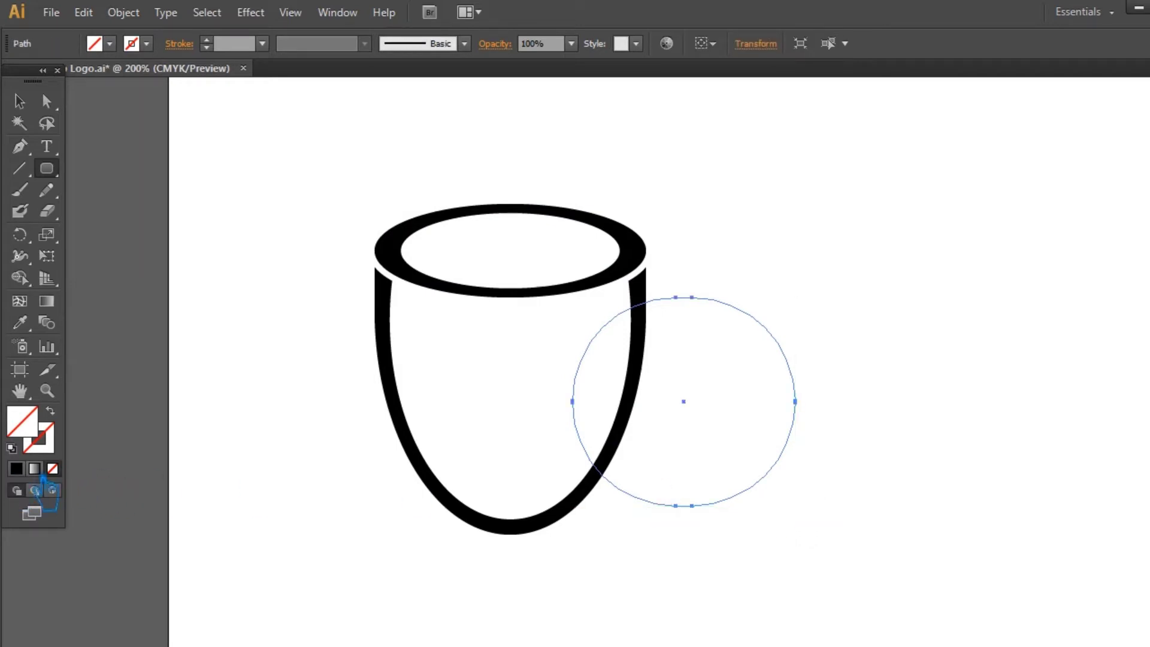
click(16, 469)
click(20, 101)
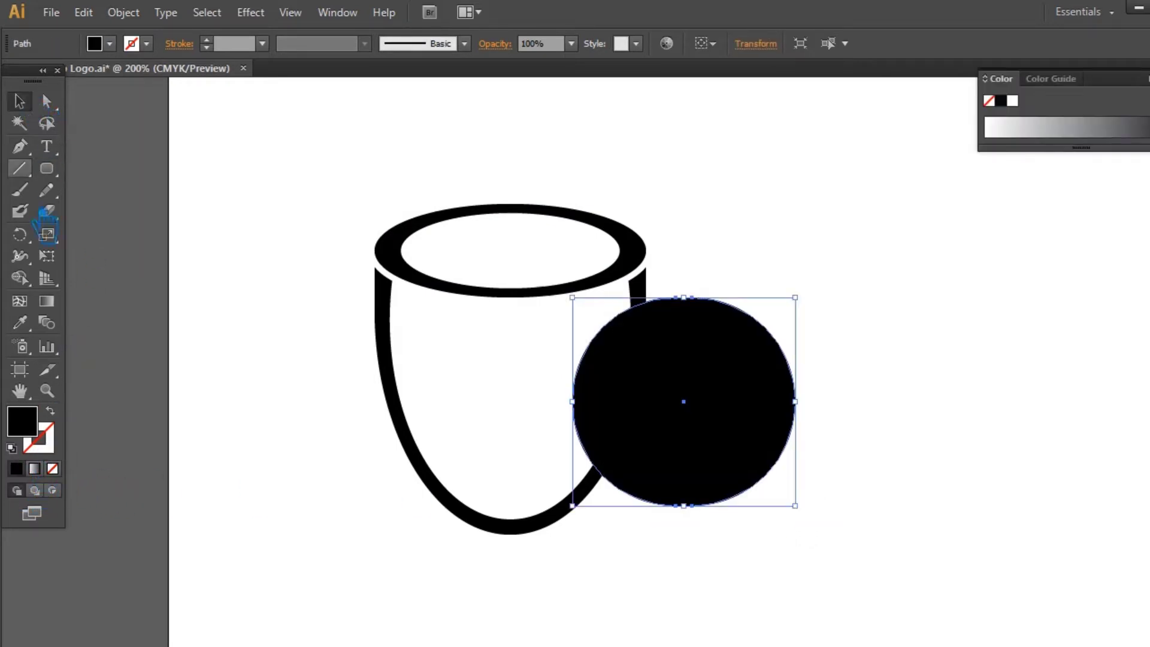
click(51, 412)
Set the stroke weight of the round handle shape to 8 pt
click(207, 40)
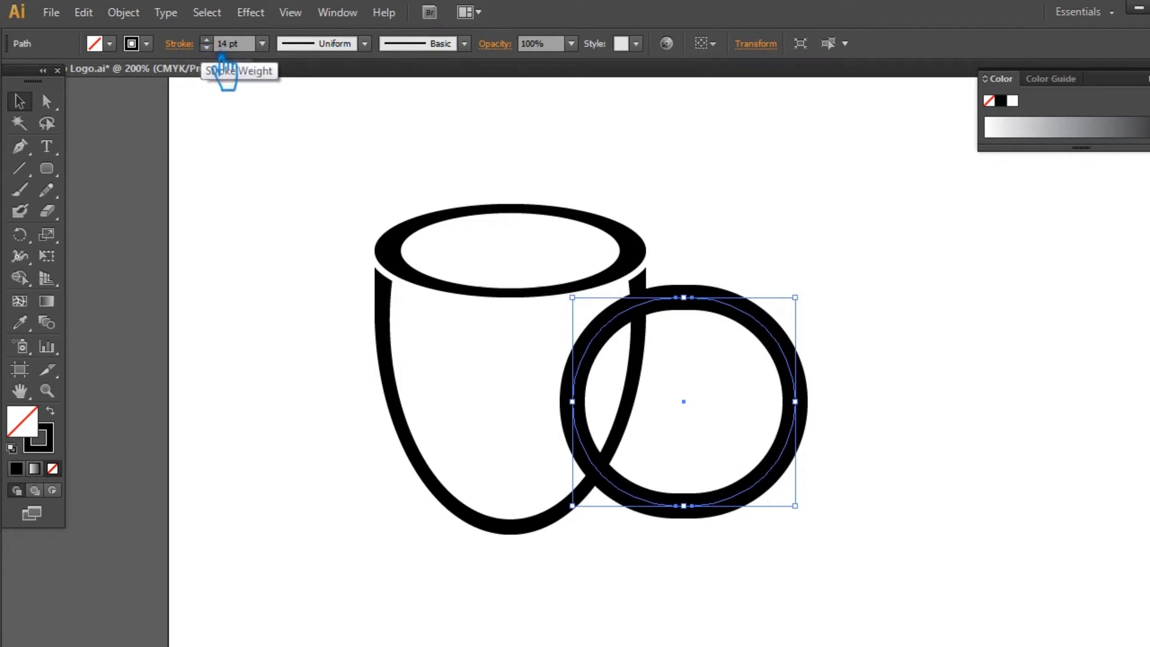
click(207, 47)
click(207, 47)
click(207, 47)
click(206, 47)
click(206, 47)
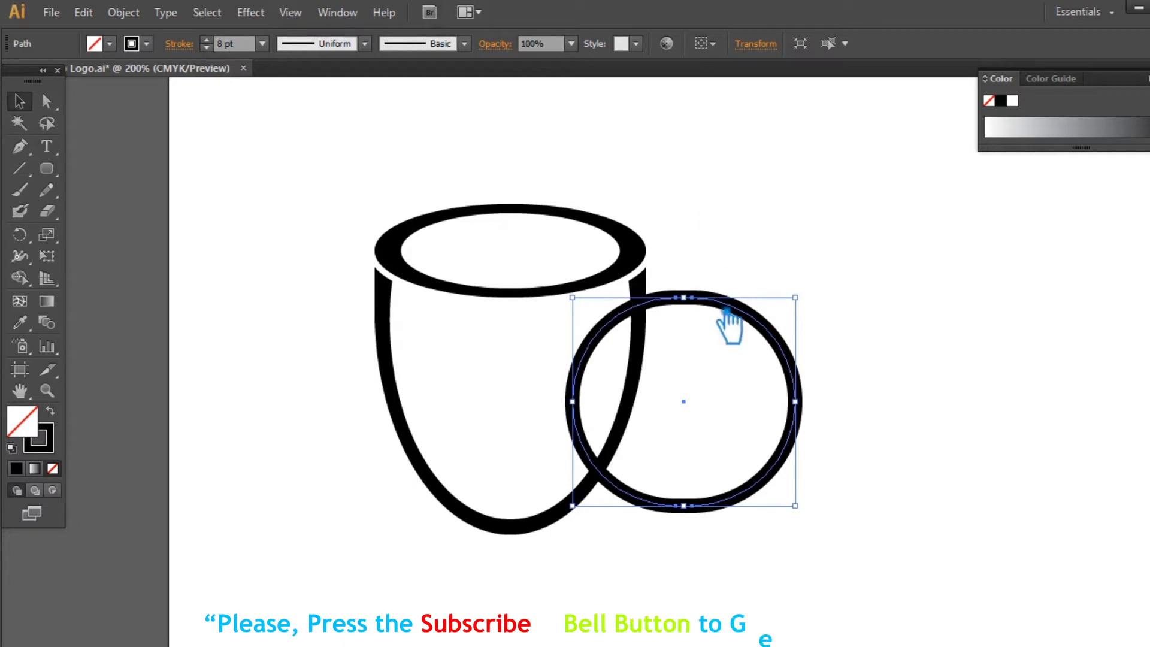
Move the round handle shape further over the cup, just below the rim, and scale it down slightly
drag(779, 332, 719, 329)
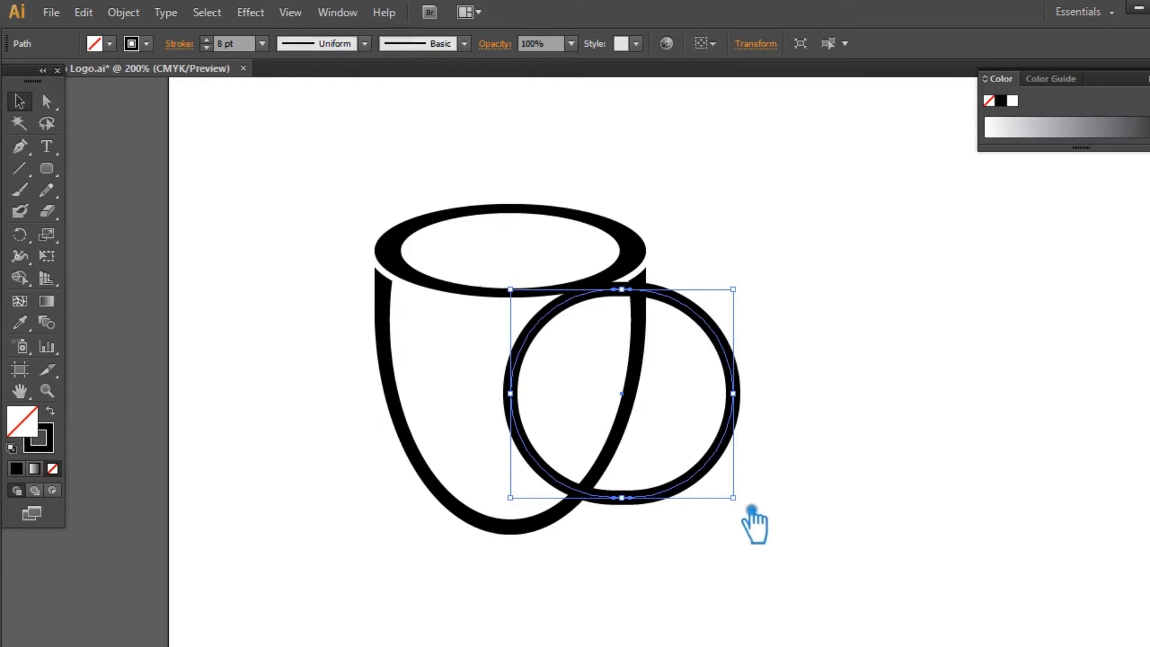
drag(752, 508, 746, 484)
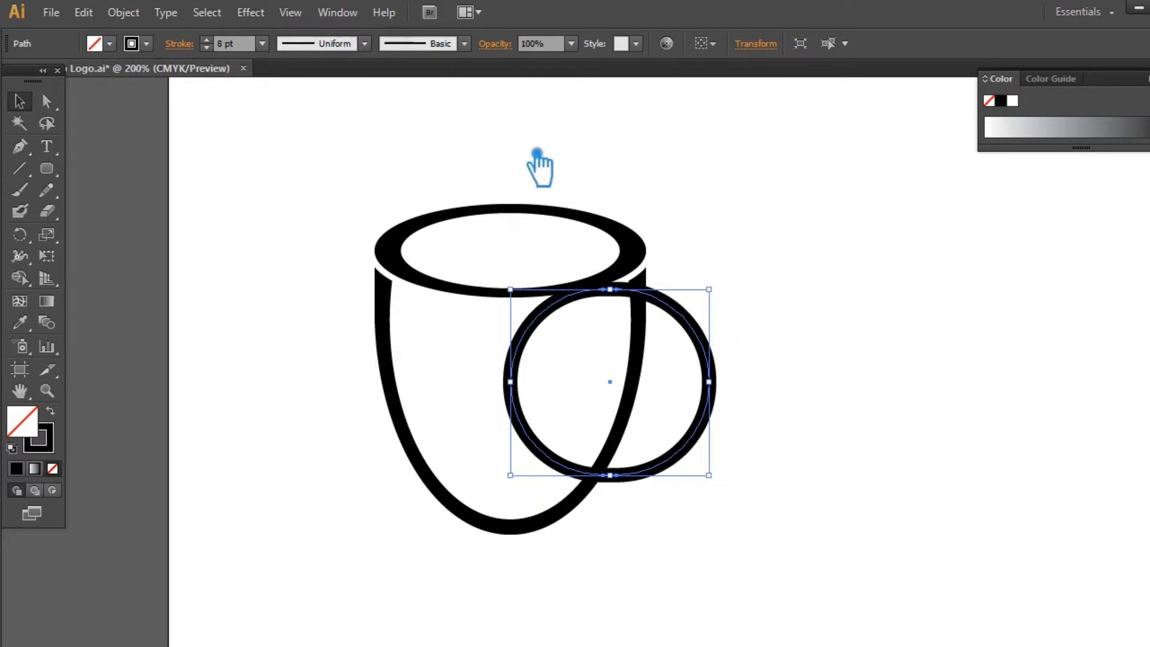
Expand the fill and stroke of the round handle shape into a filled outline
click(123, 12)
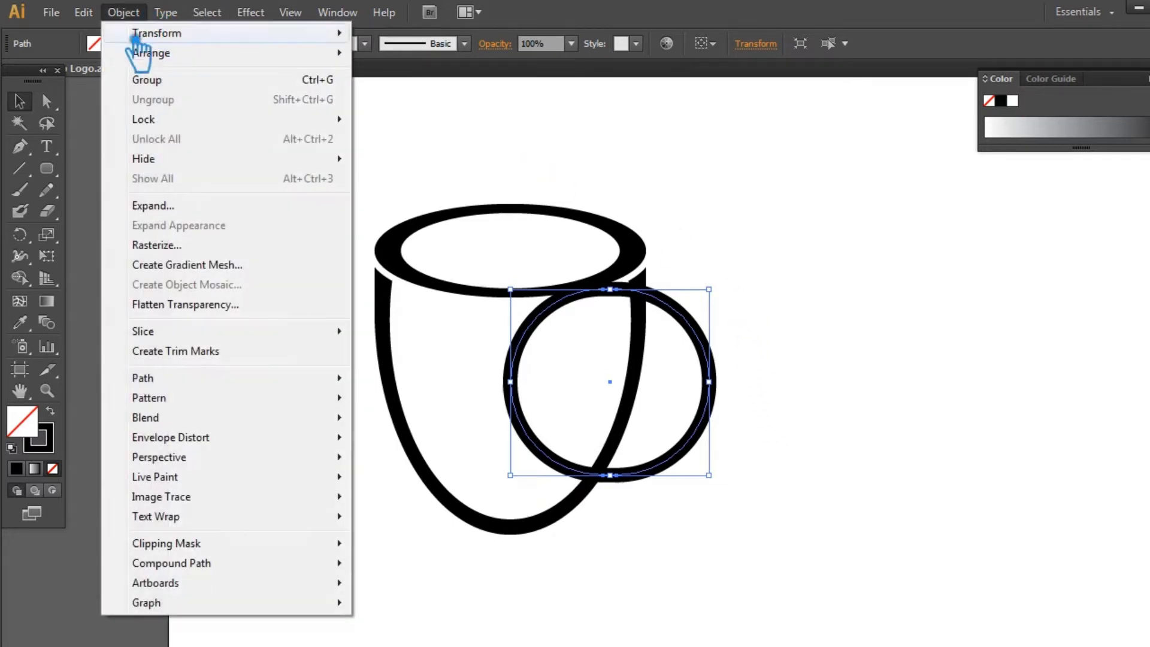
click(190, 209)
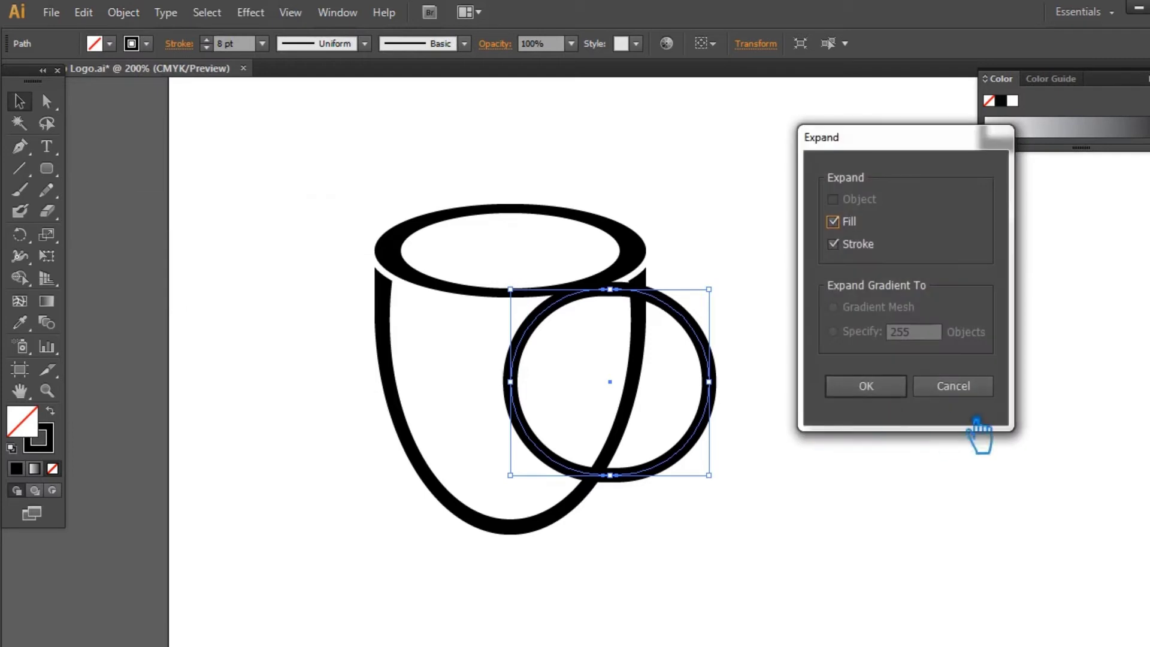
click(879, 391)
click(879, 391)
Divide the cup body and the handle ring at their overlaps and ungroup the resulting pieces
drag(776, 571, 607, 375)
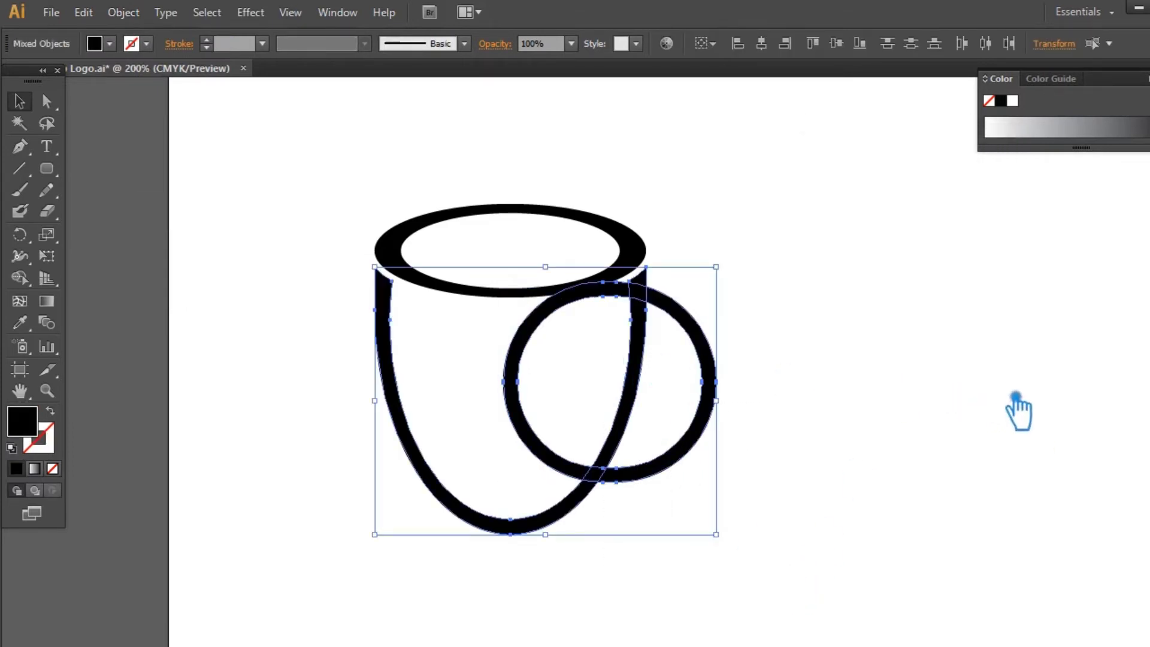
key(ctrl+shift+F9)
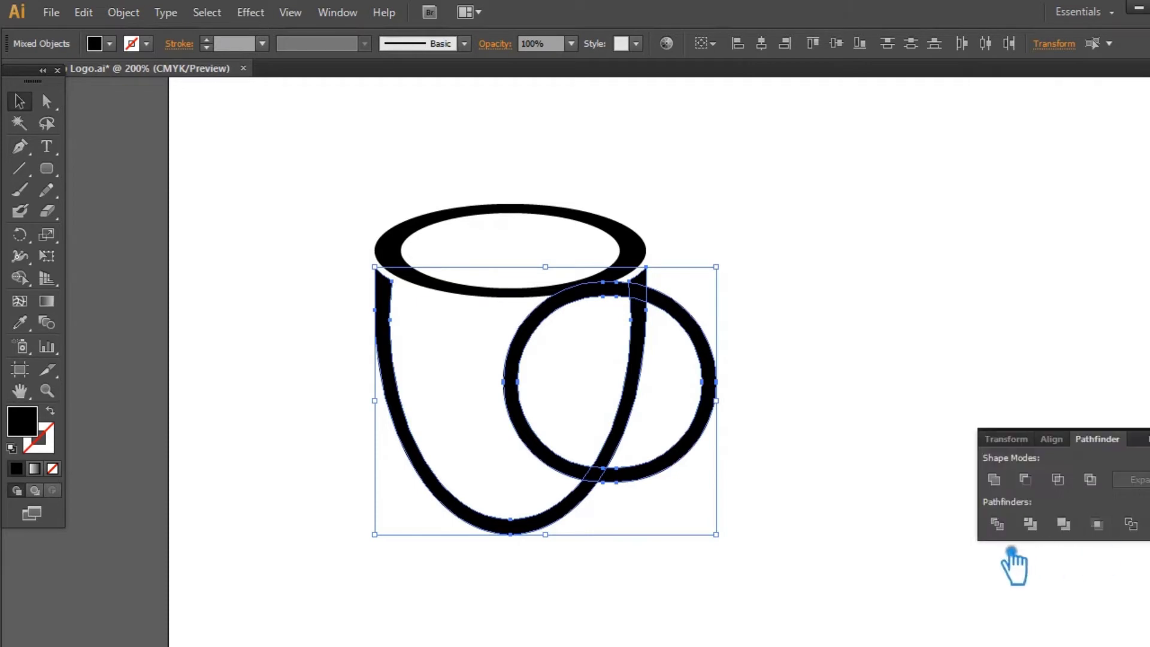
click(997, 524)
click(1149, 440)
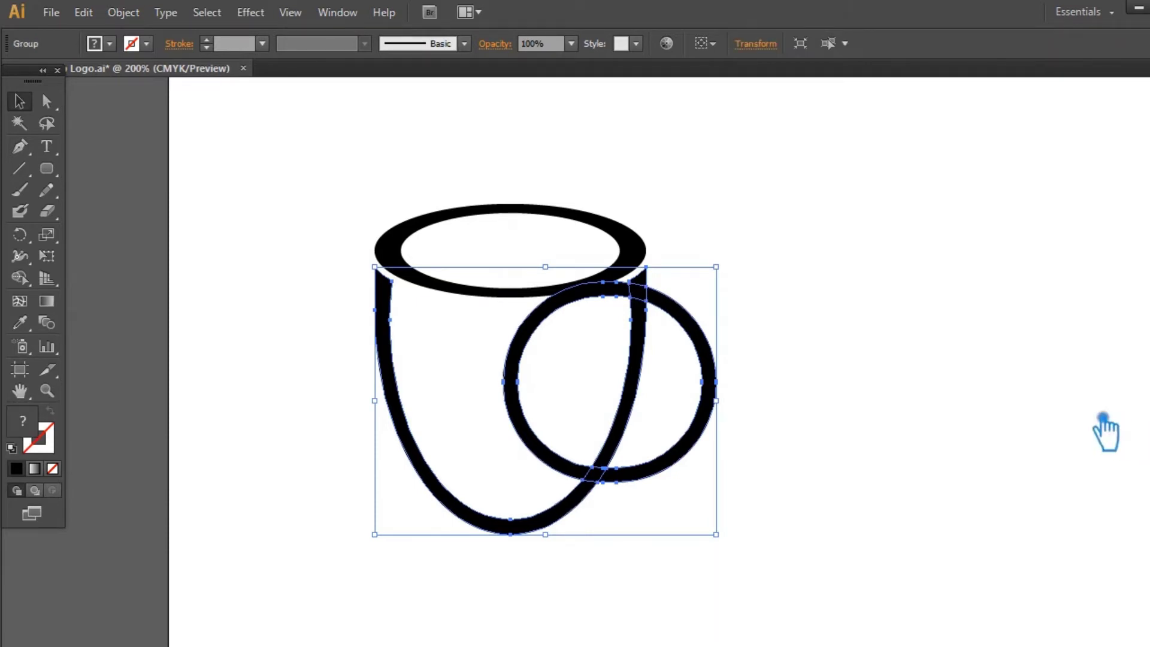
click(1088, 409)
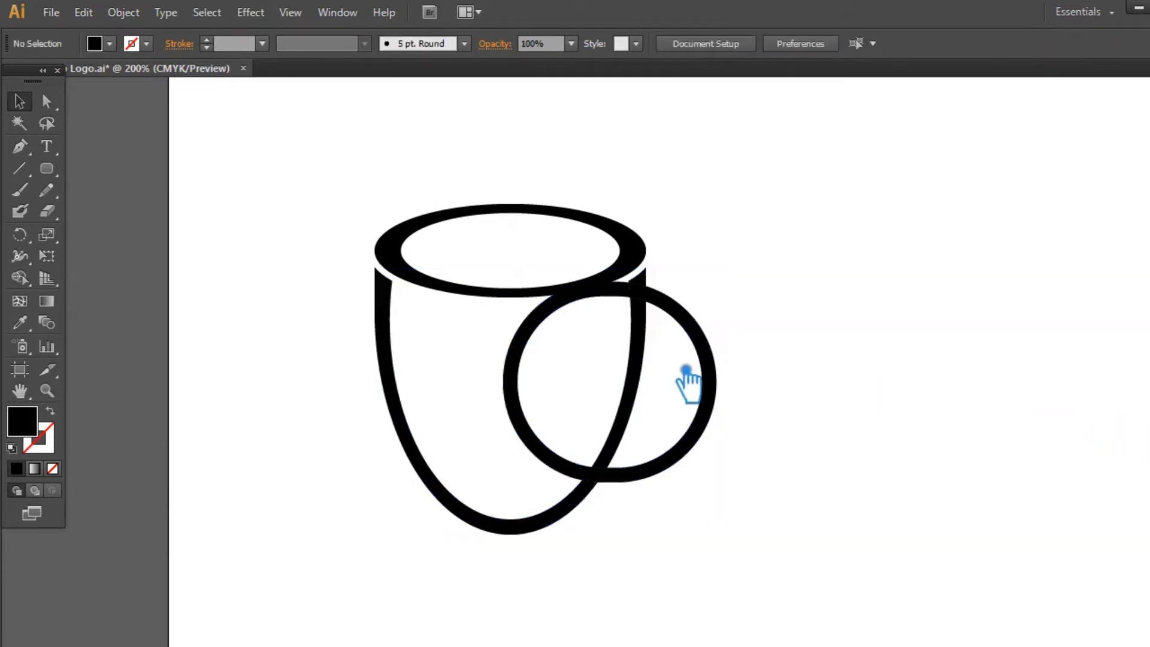
right_click(535, 318)
click(606, 424)
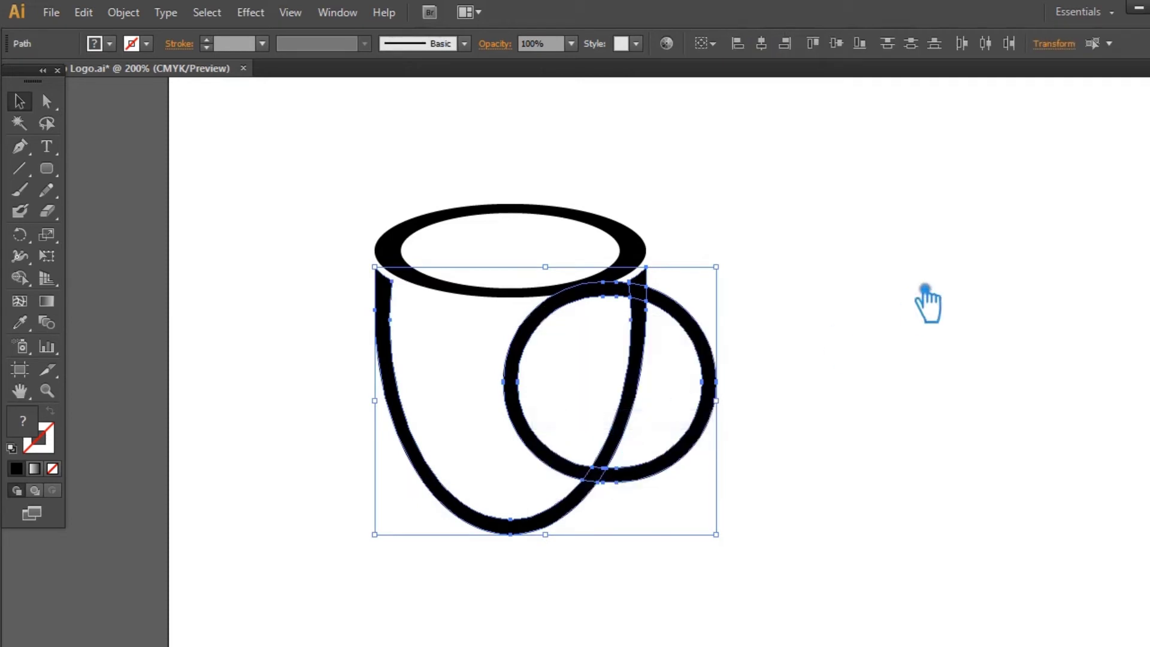
click(922, 302)
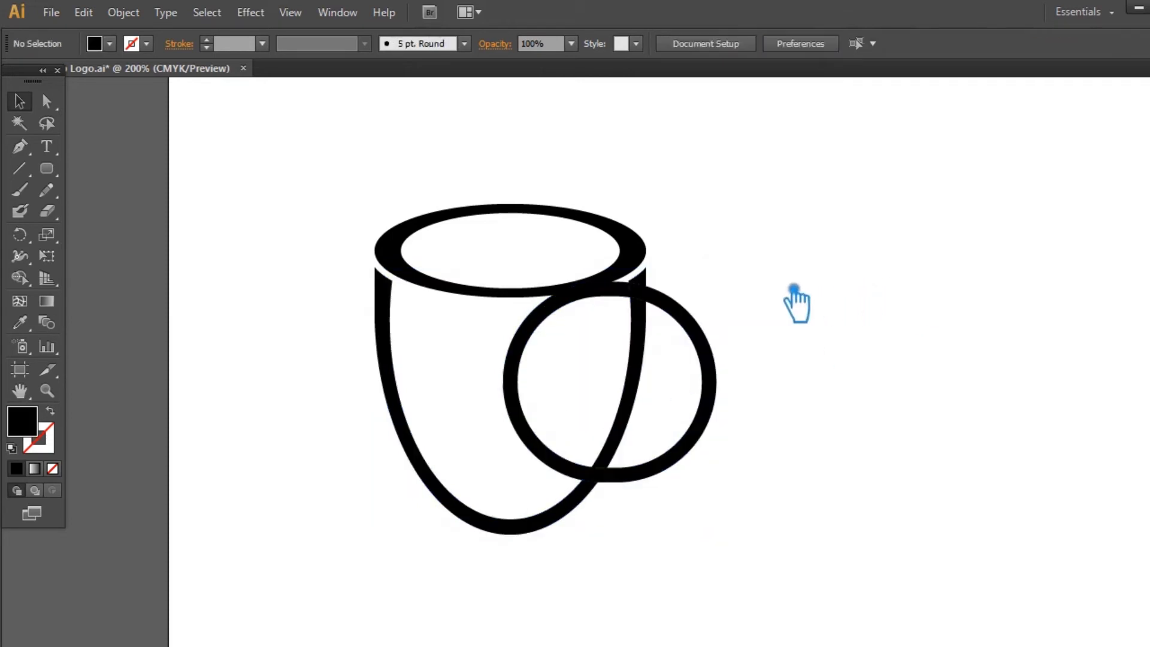
Delete the part of the handle ring inside the cup body and the unfilled path left behind it
click(533, 348)
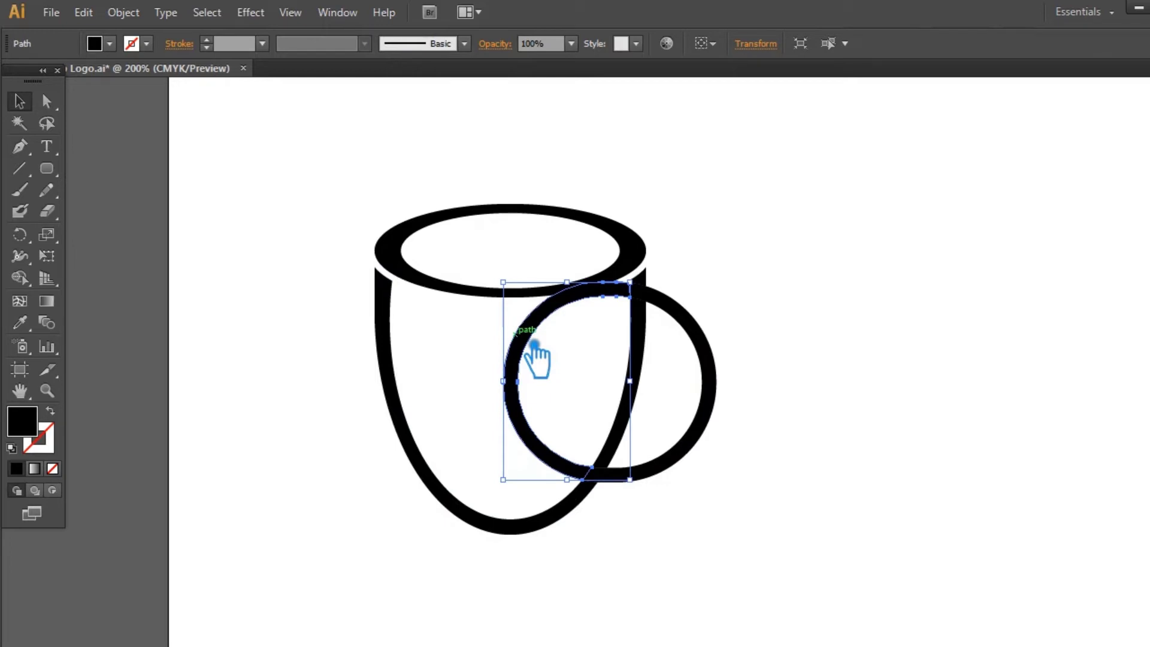
key(Delete)
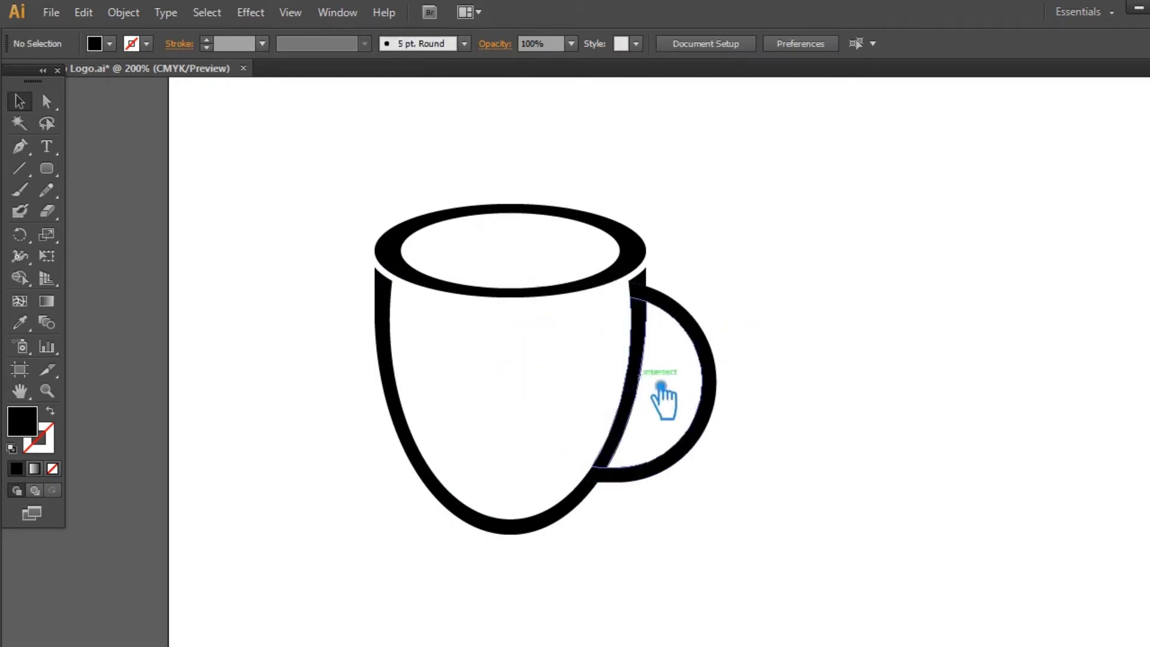
drag(814, 556, 342, 180)
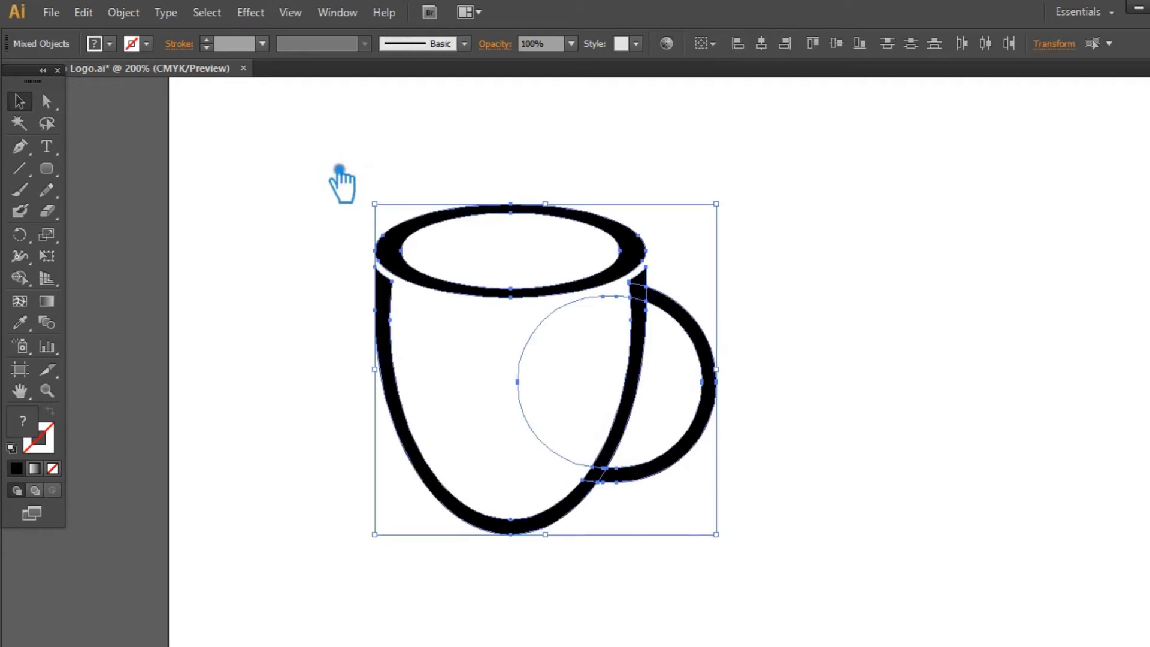
click(904, 316)
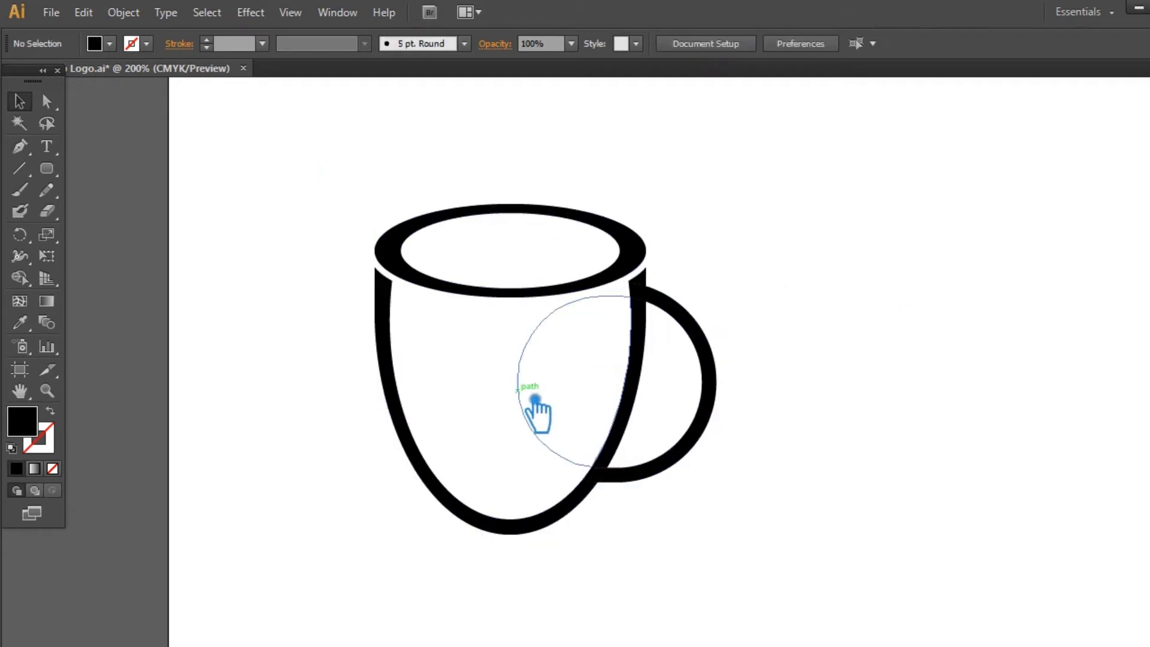
click(519, 391)
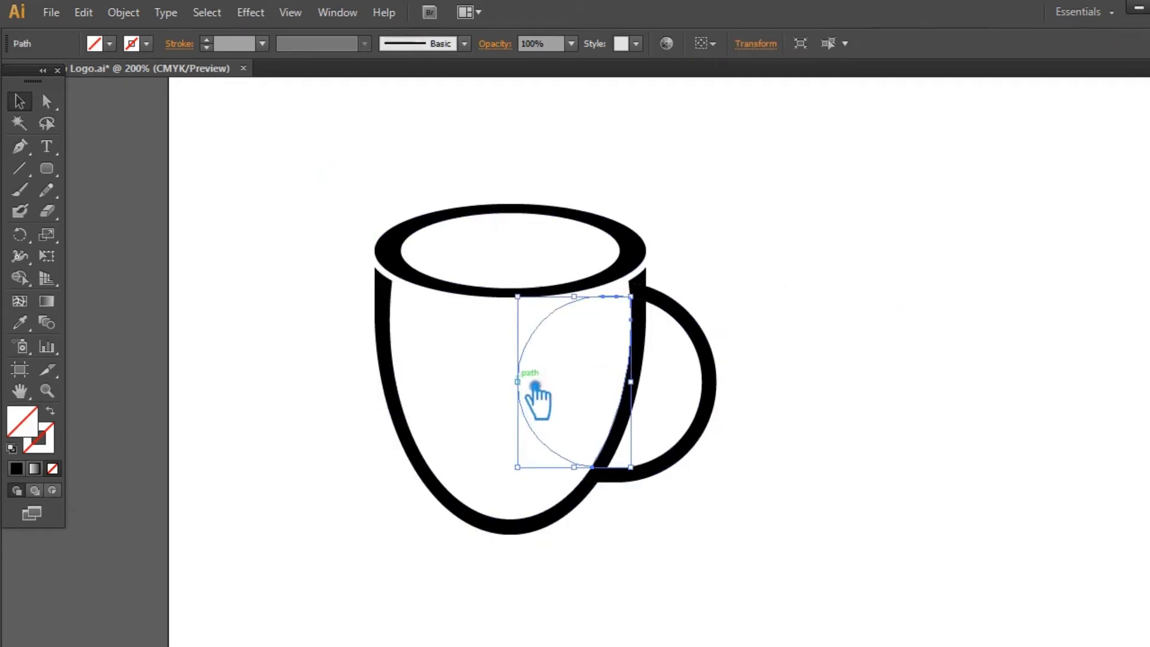
key(Delete)
Try to unite the cup body with the handle pieces, and undo the union
drag(794, 586, 320, 141)
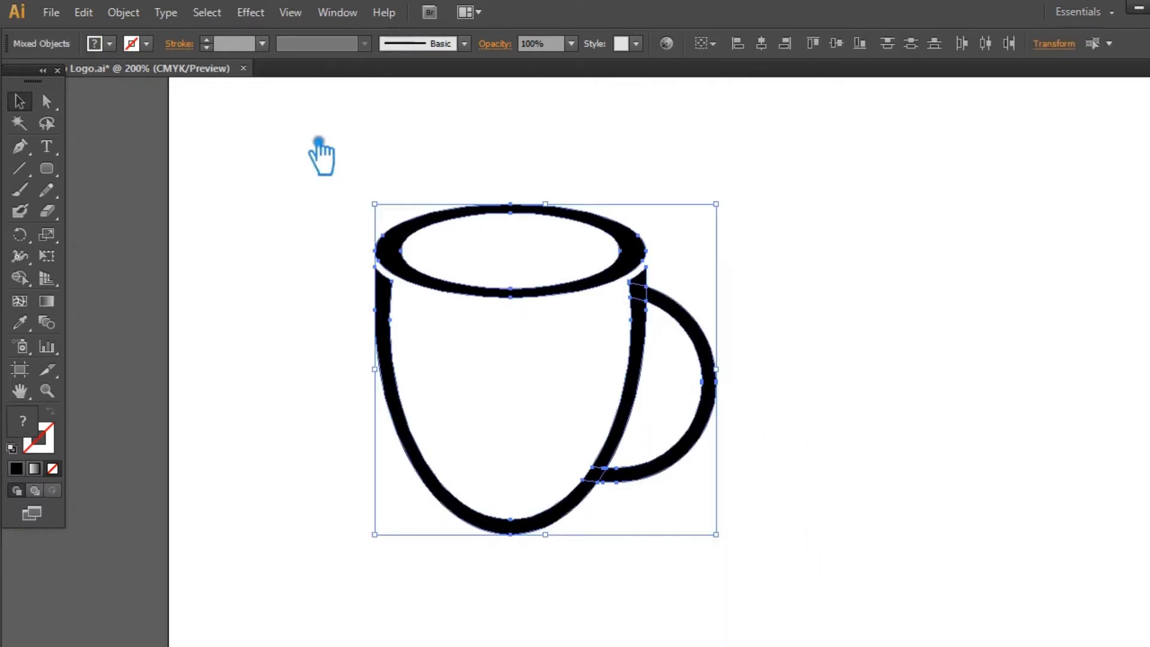
click(773, 263)
drag(754, 523, 623, 304)
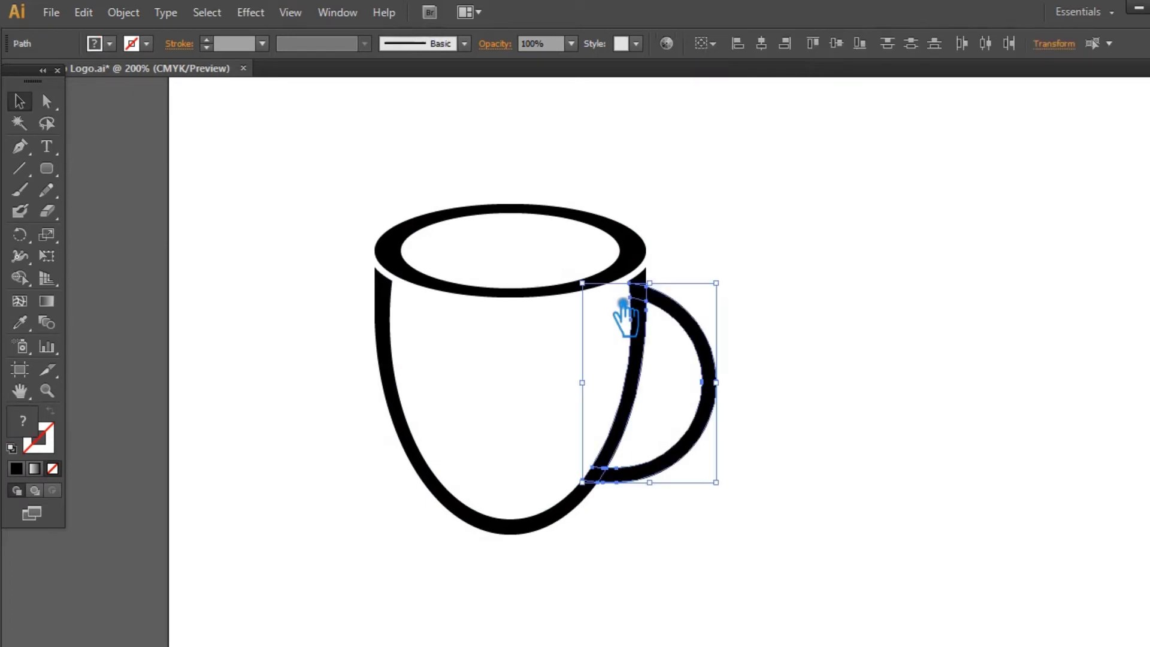
shift+click(554, 524)
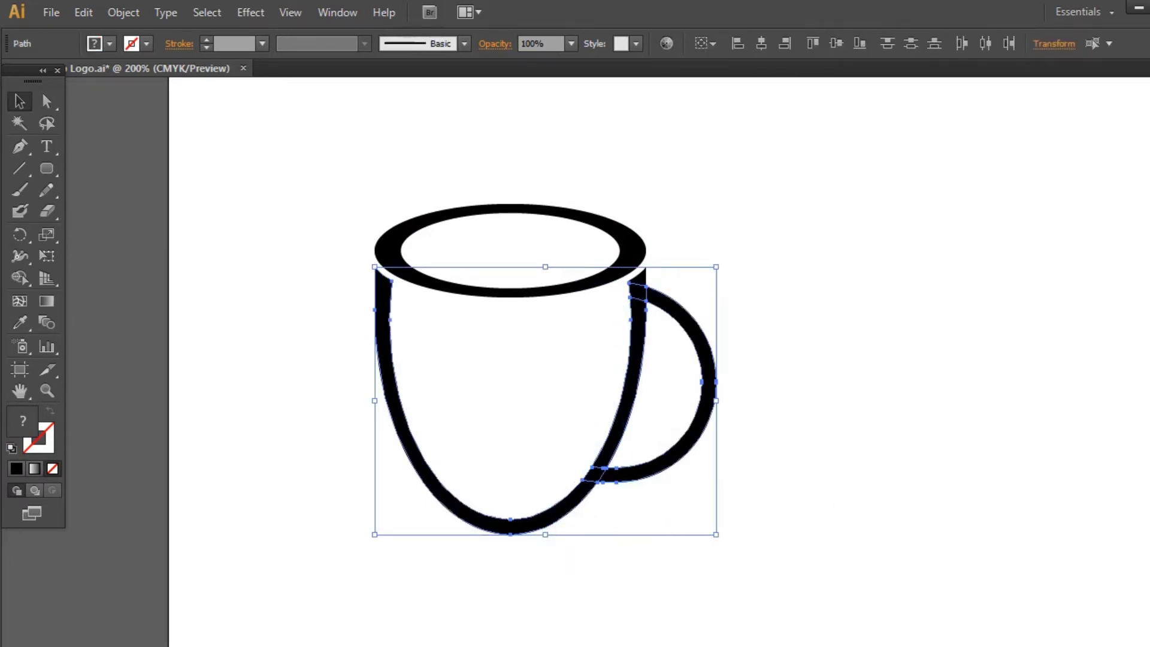
key(ctrl+shift+F9)
click(1022, 479)
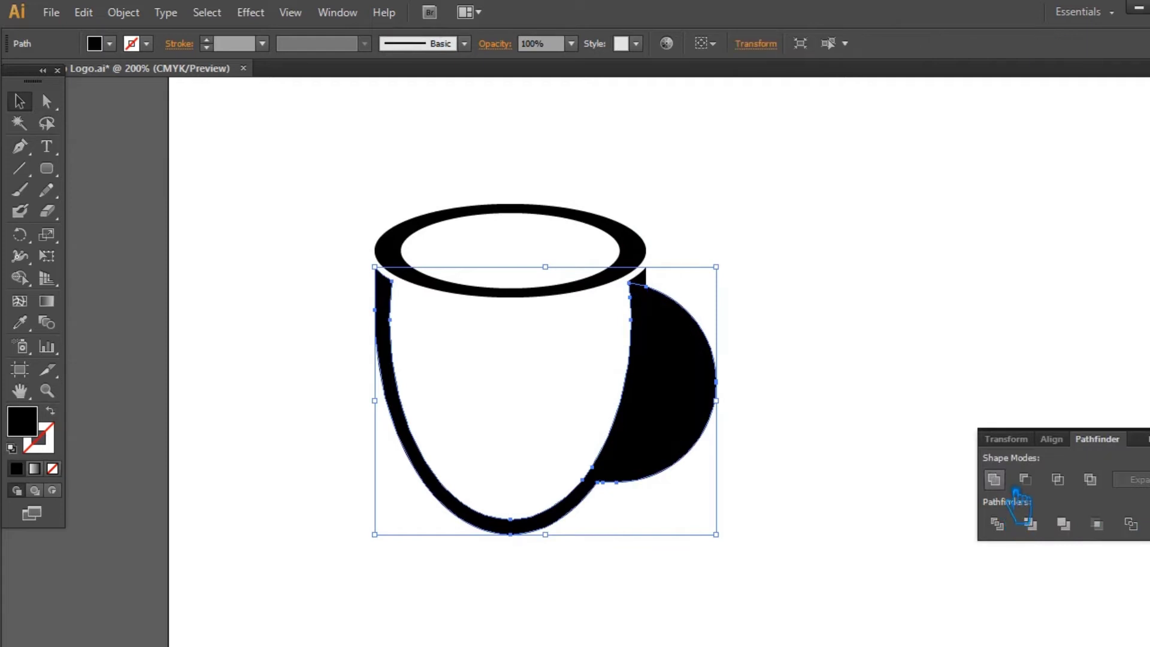
key(ctrl+z)
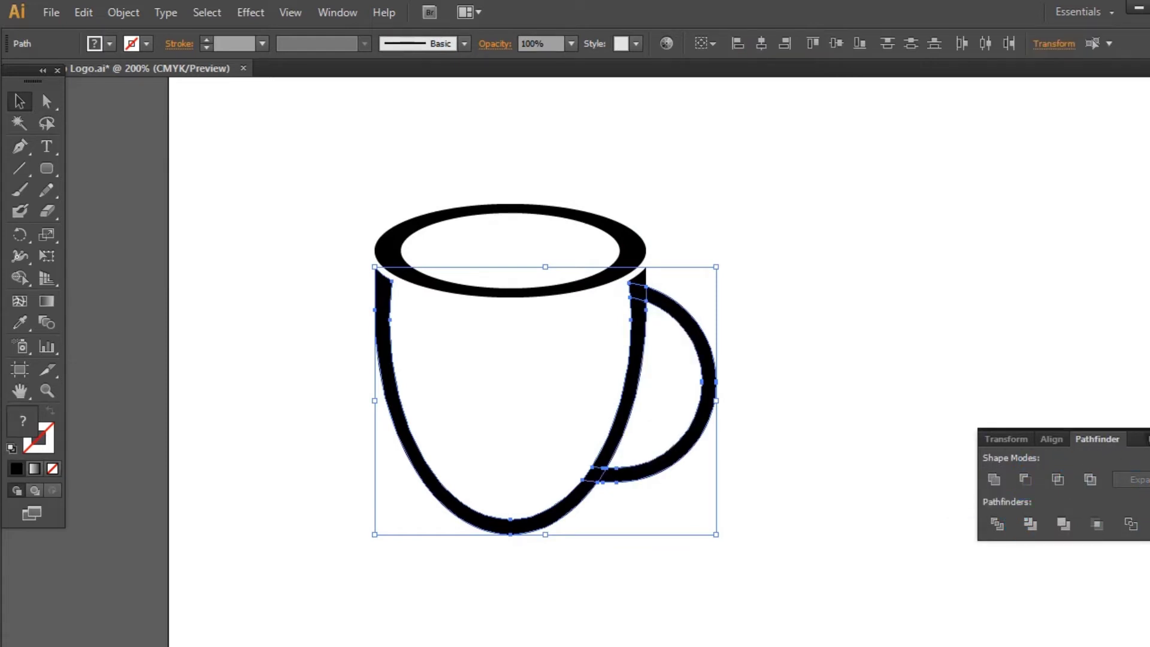
click(924, 365)
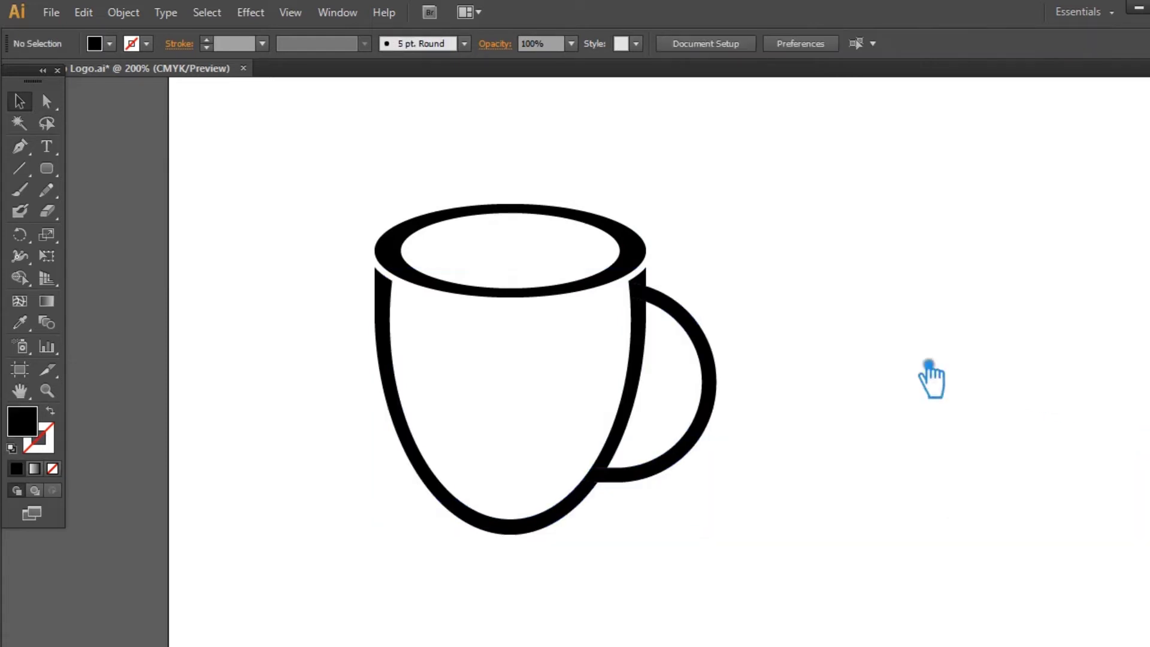
Delete the handle arc to reach the unfilled path inside it, delete that path, and restore the arc
click(718, 360)
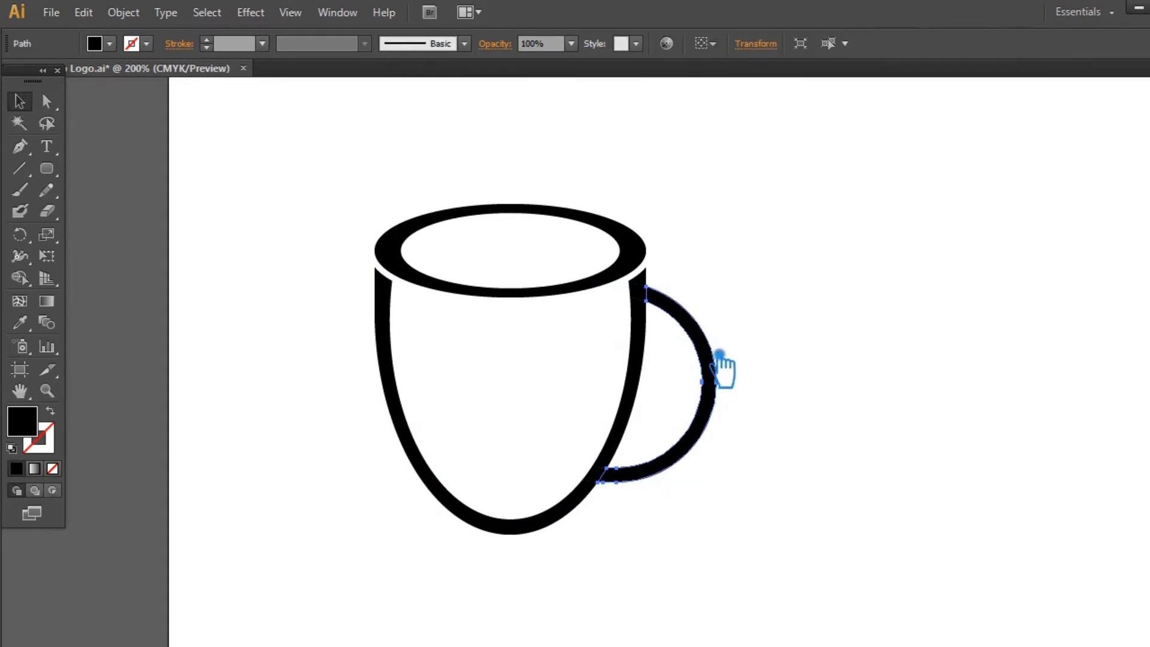
key(Delete)
click(712, 370)
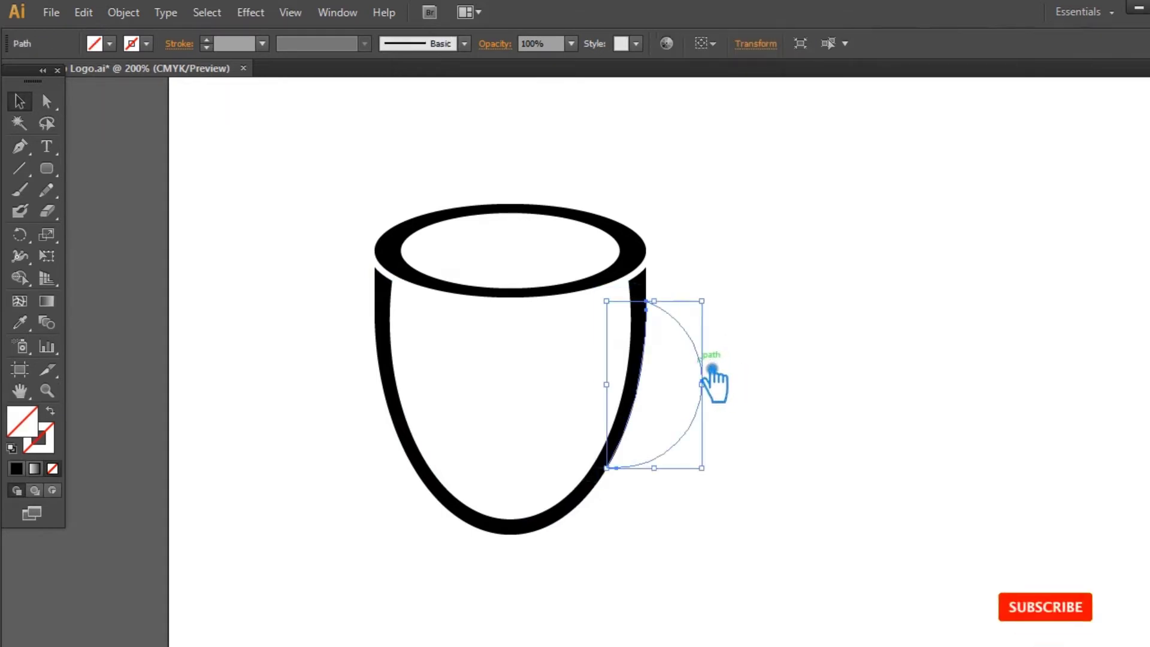
key(Delete)
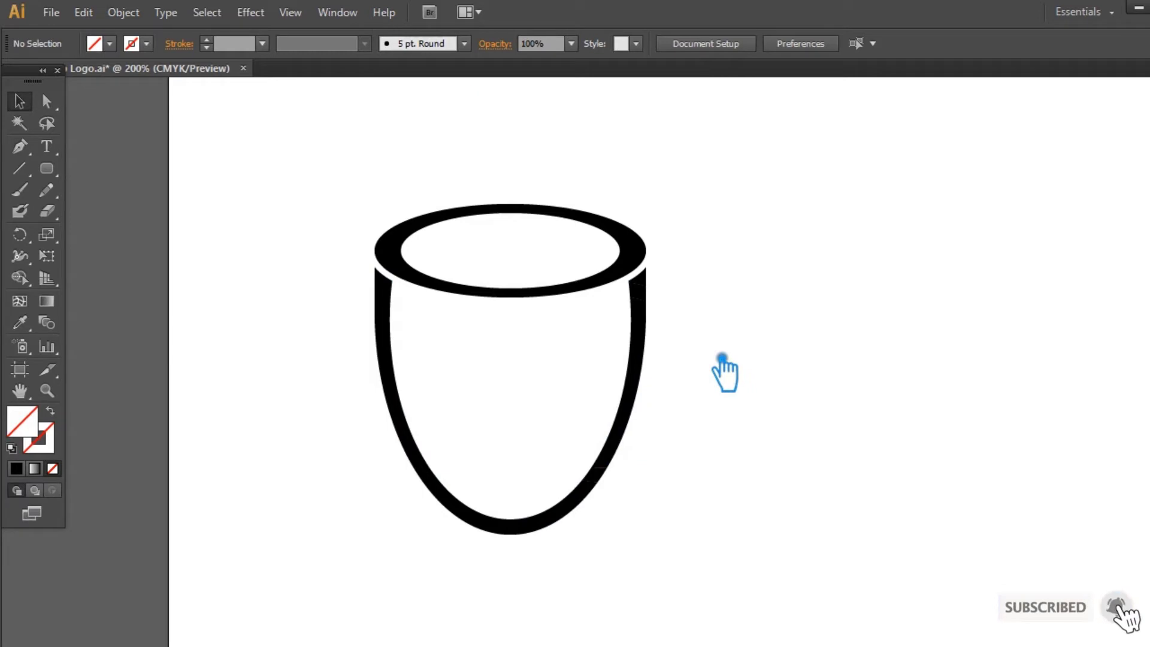
key(ctrl+z)
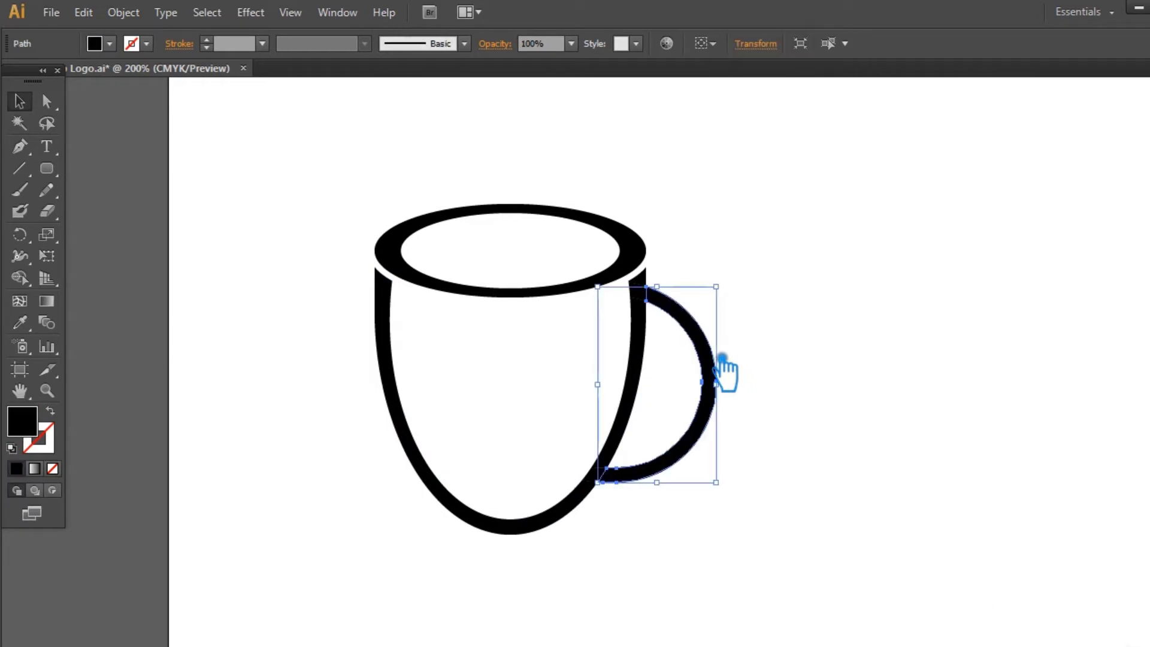
click(904, 366)
Unite the cup body and handle pieces into one shape, leaving out the rim, and save the document
drag(828, 596, 281, 278)
shift+click(601, 235)
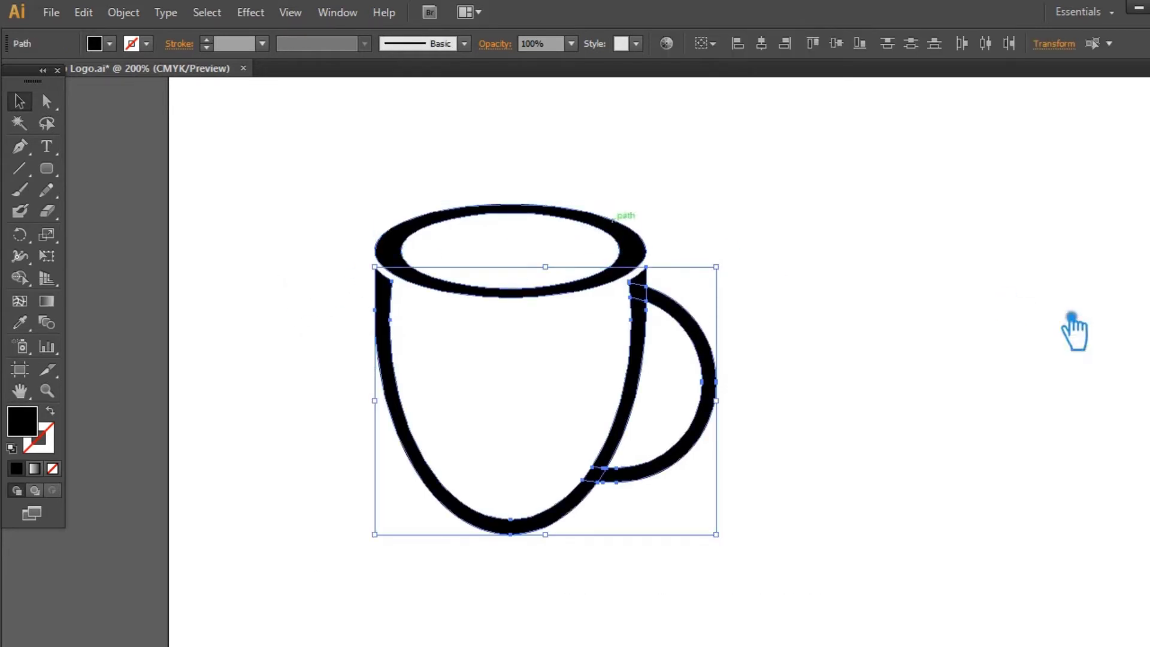
click(1149, 489)
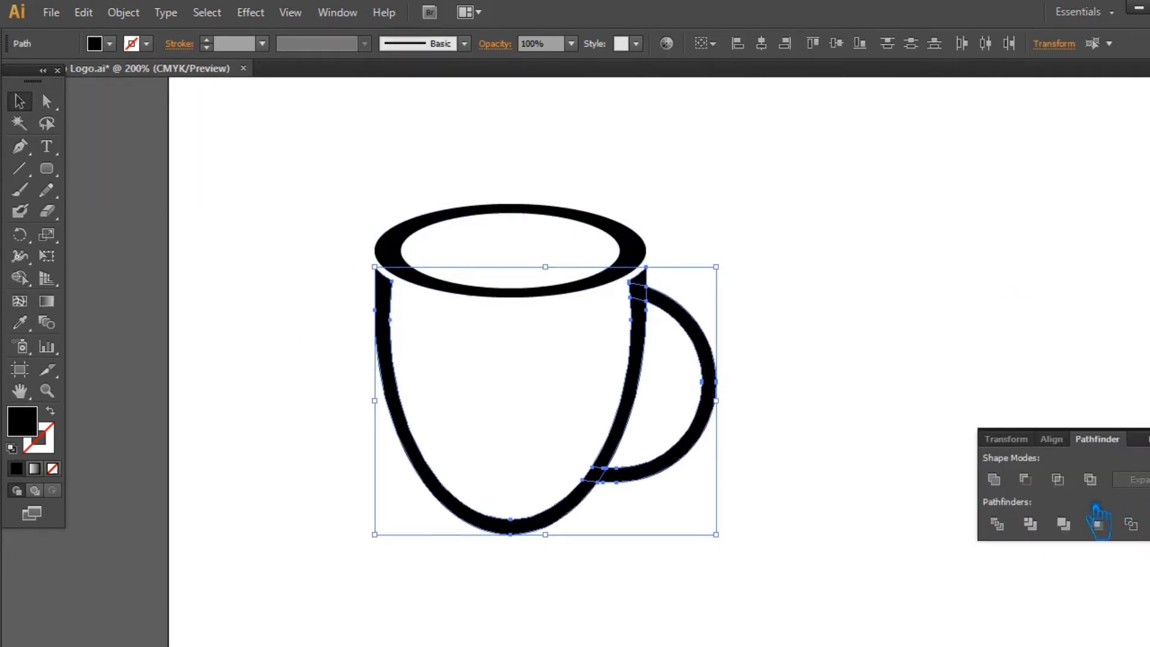
click(1001, 481)
click(1003, 405)
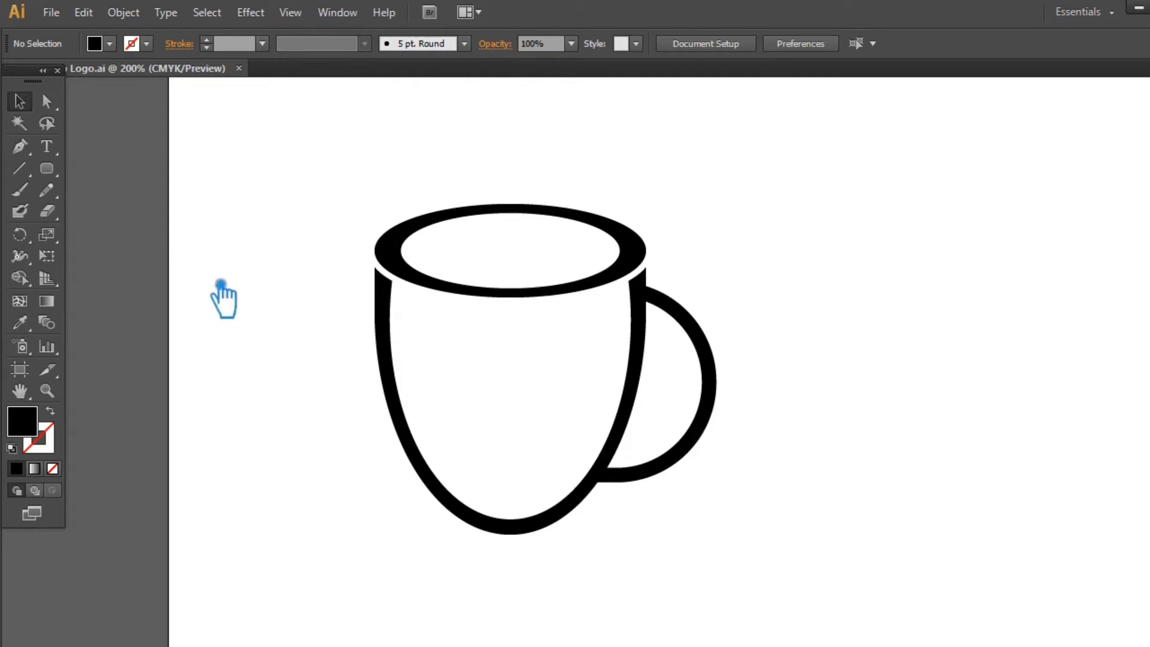
Group the rim with the united cup body and handle
click(57, 172)
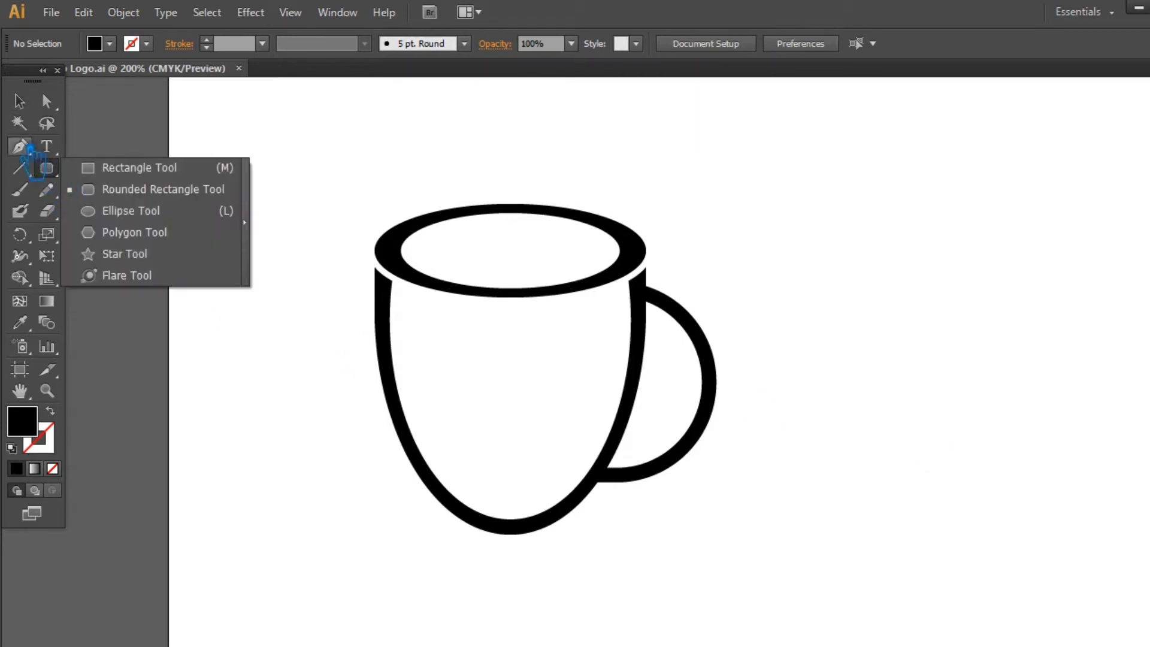
click(20, 102)
click(562, 296)
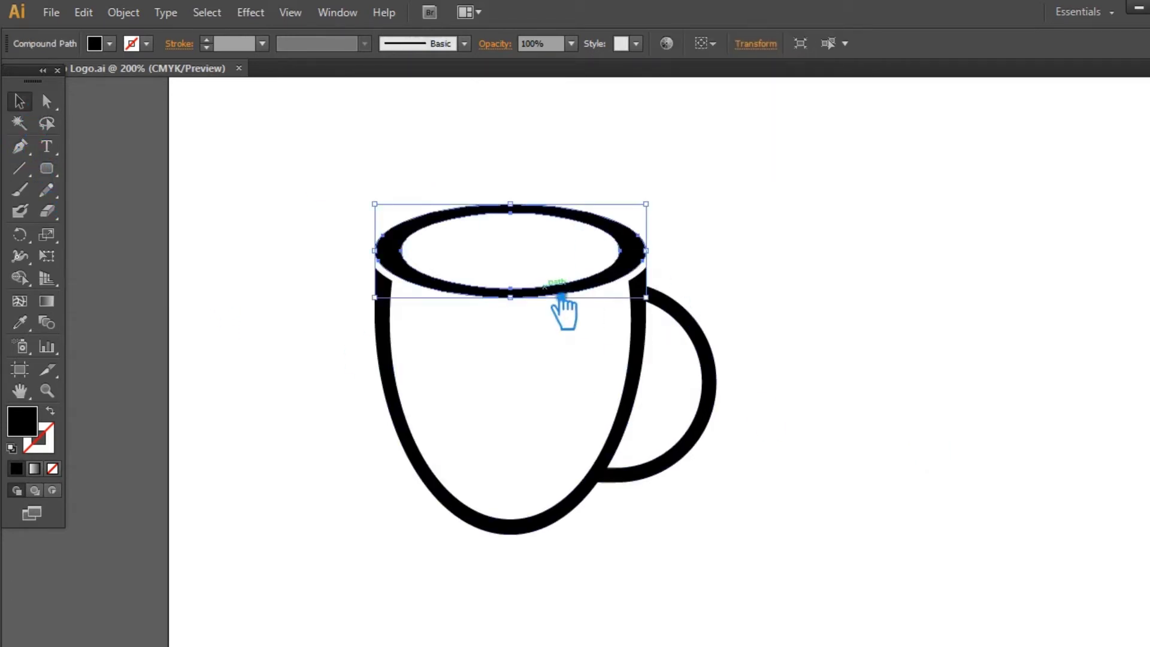
click(654, 353)
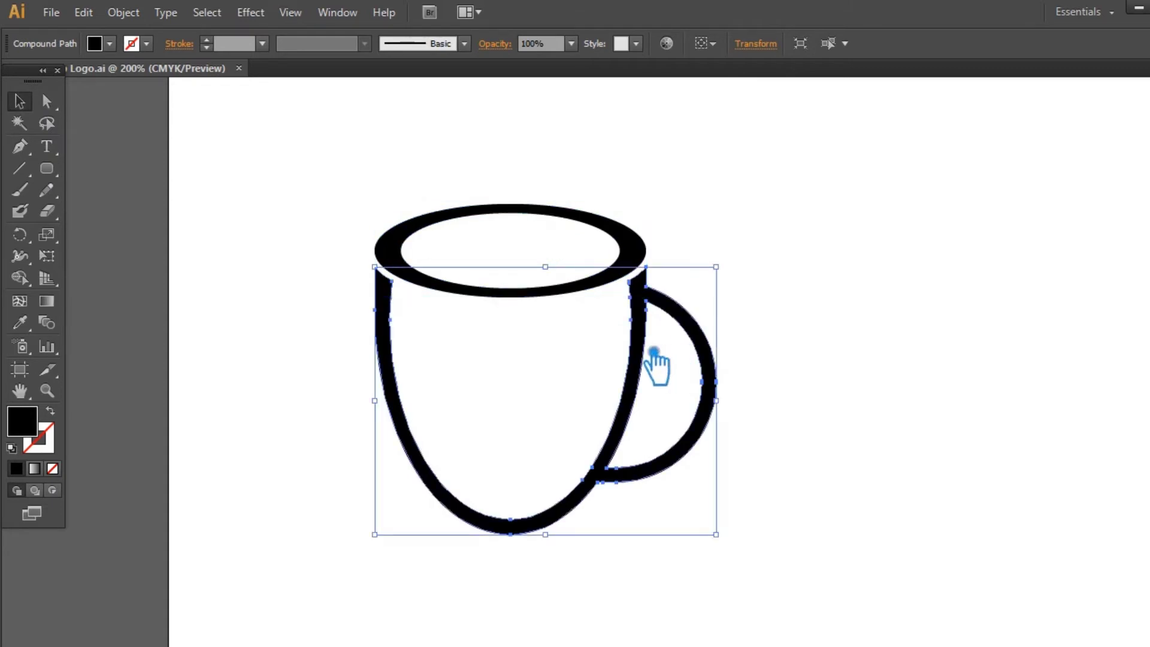
shift+click(534, 300)
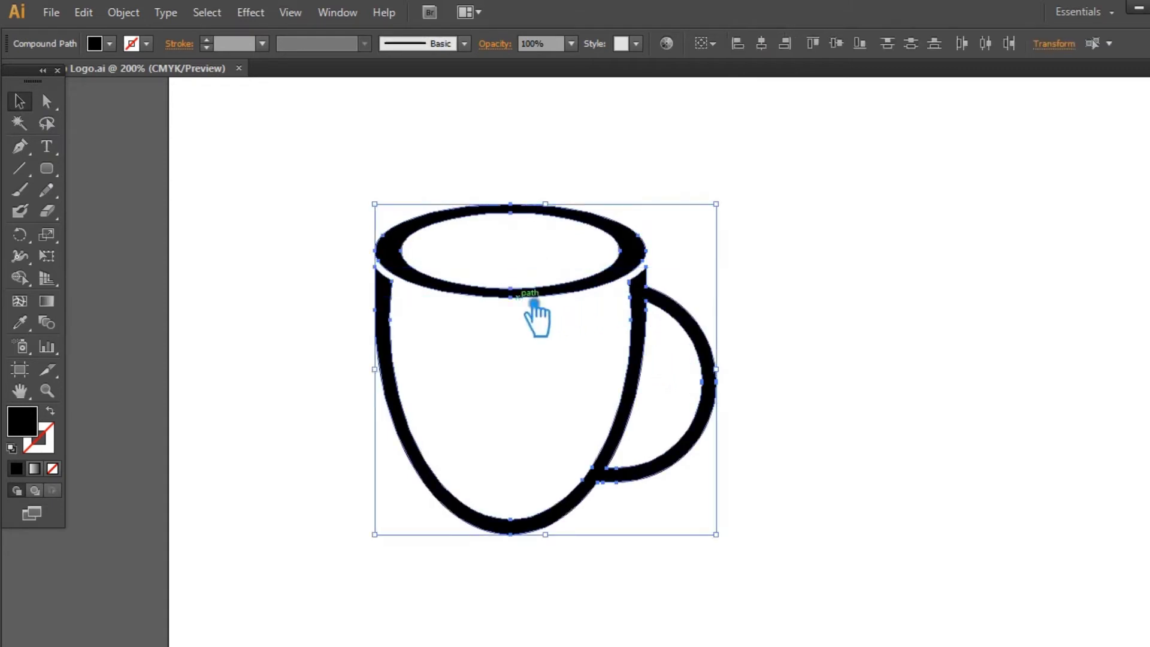
key(ctrl+g)
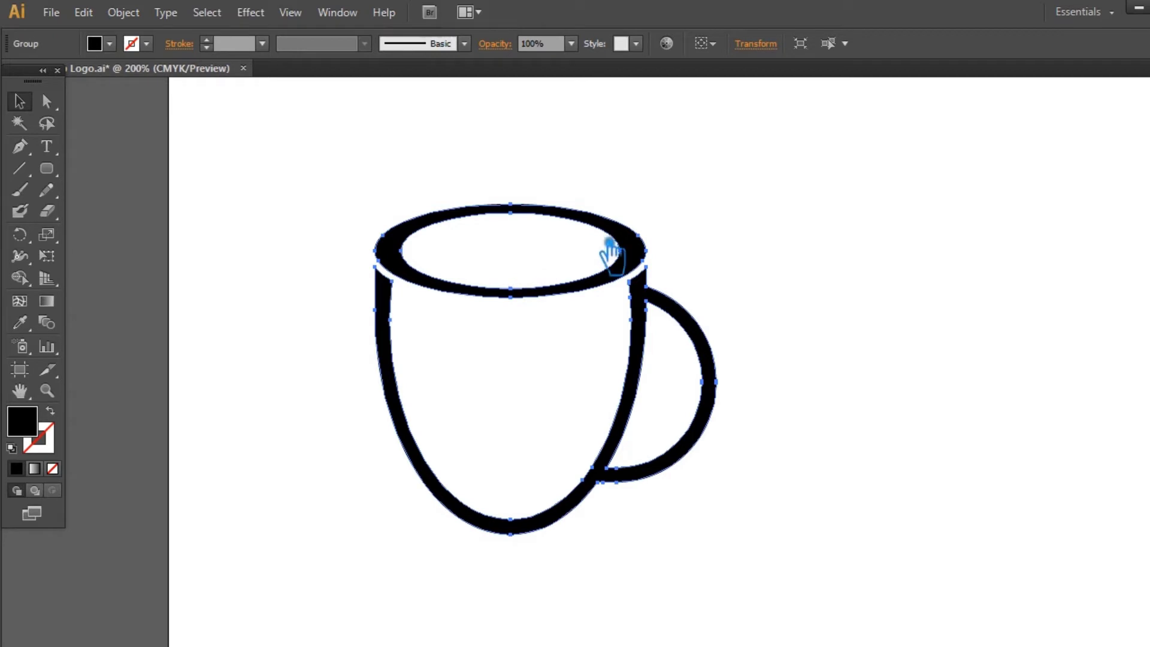
Ungroup the whole cup so that the rim and the body are separate objects again
click(845, 257)
right_click(664, 259)
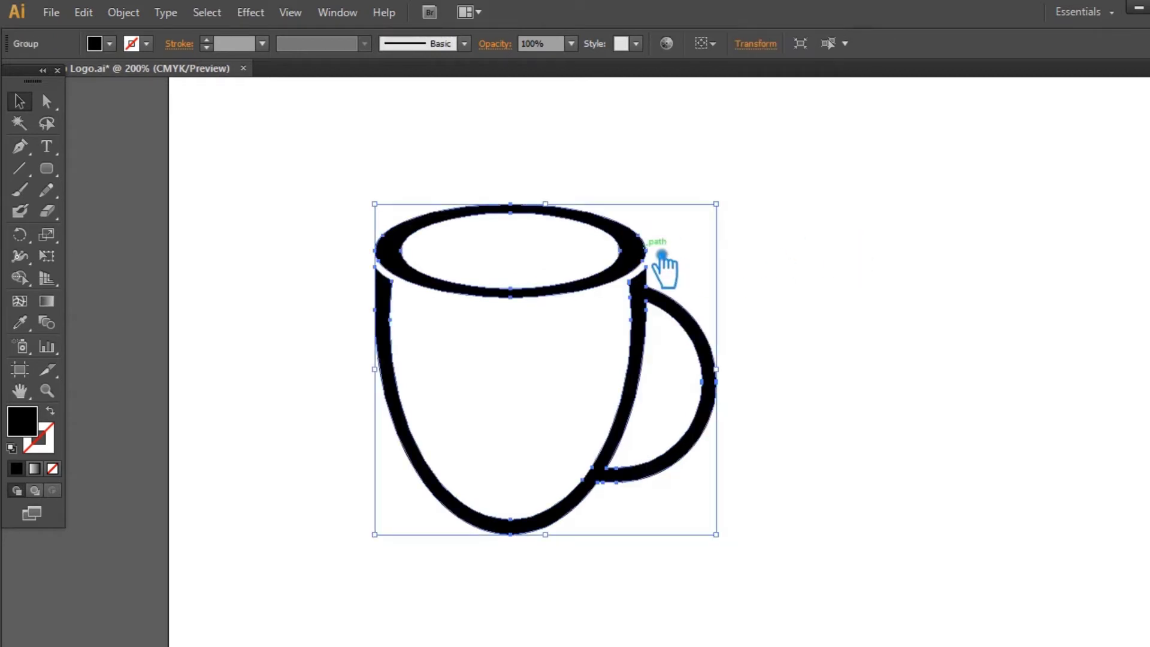
click(717, 352)
click(739, 257)
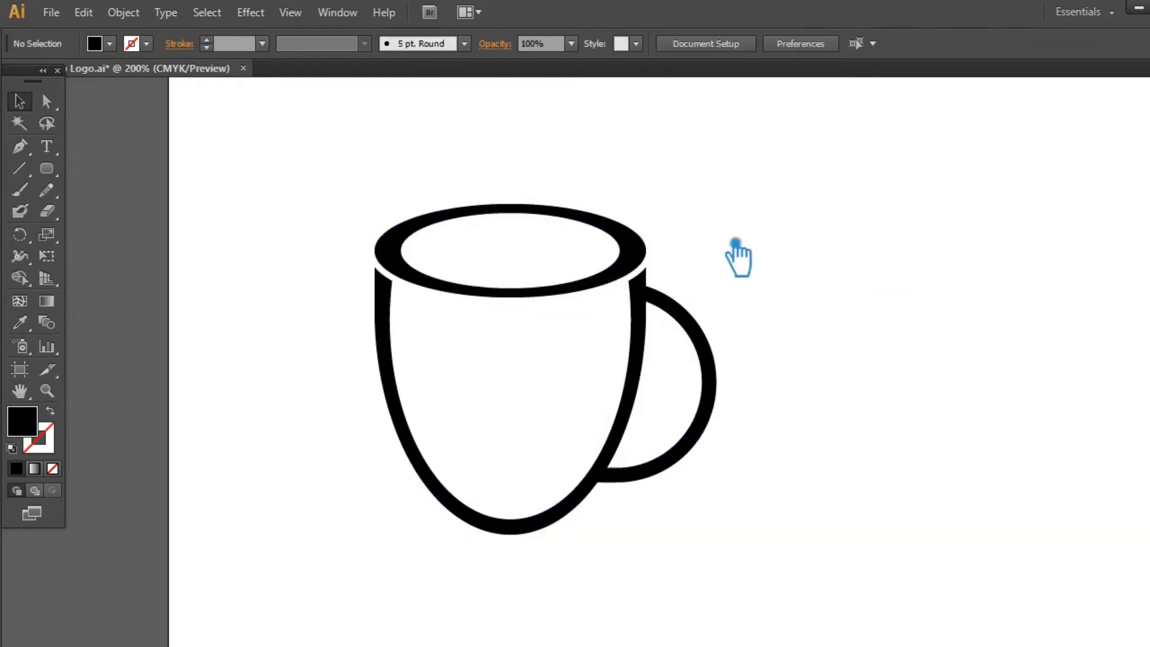
Show the rulers and place a vertical guide through the centre of the cup's rim
click(590, 234)
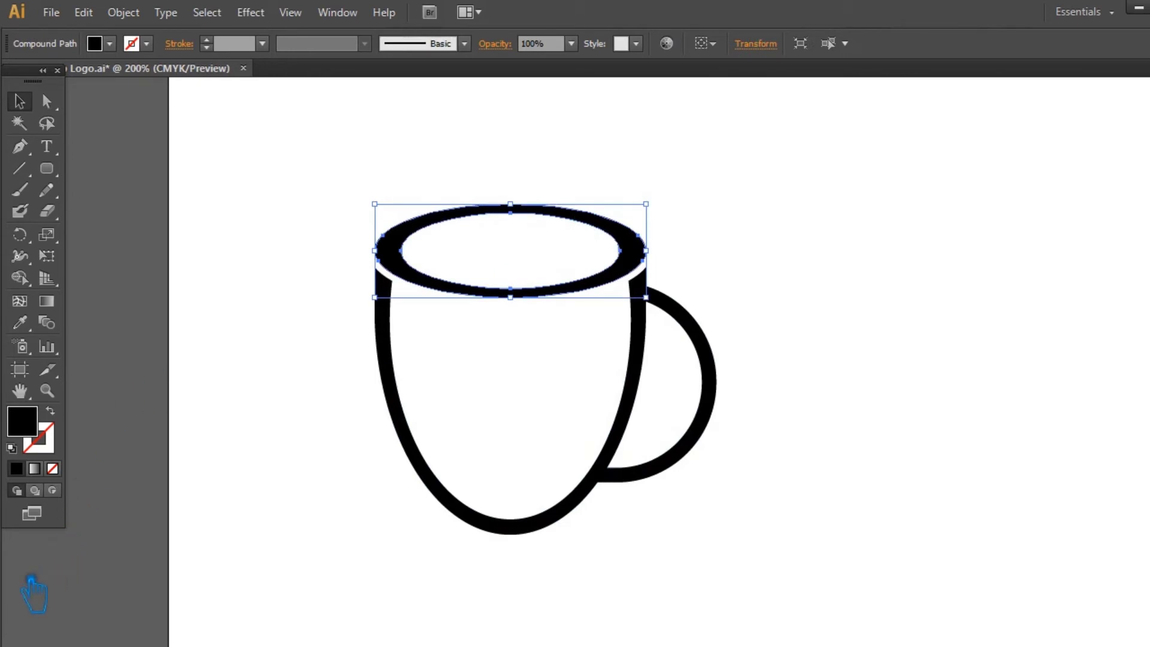
key(ctrl+c)
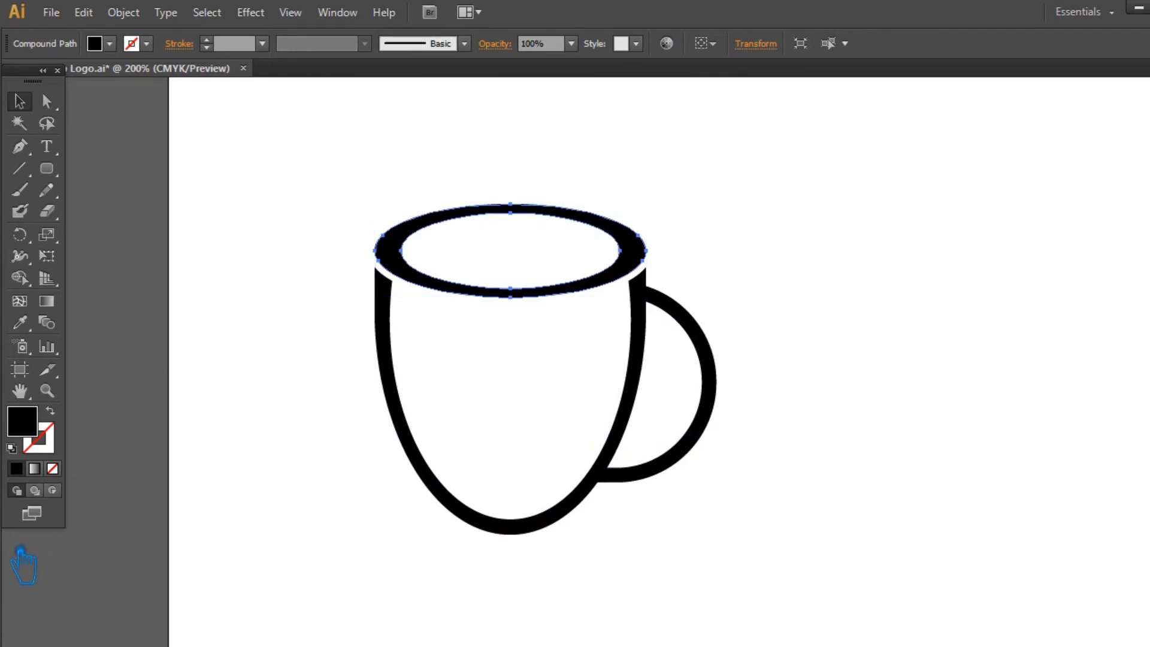
key(ctrl+r)
drag(25, 569, 526, 213)
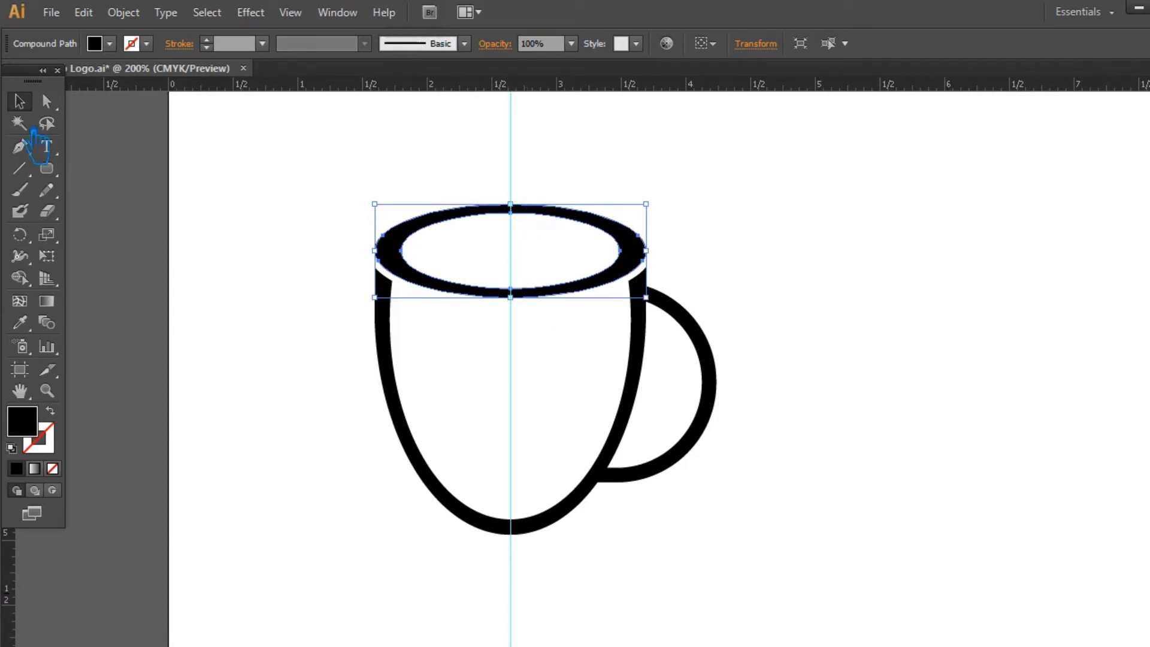
click(845, 245)
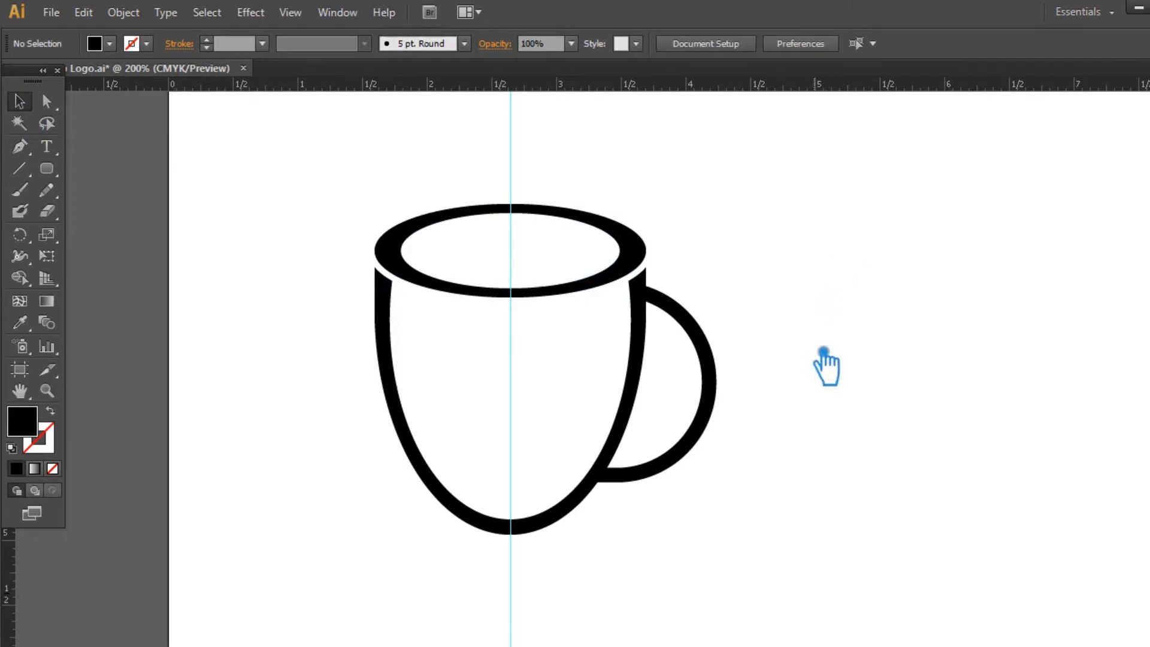
Group the rim with the cup body and handle, and save the document
drag(769, 612, 329, 193)
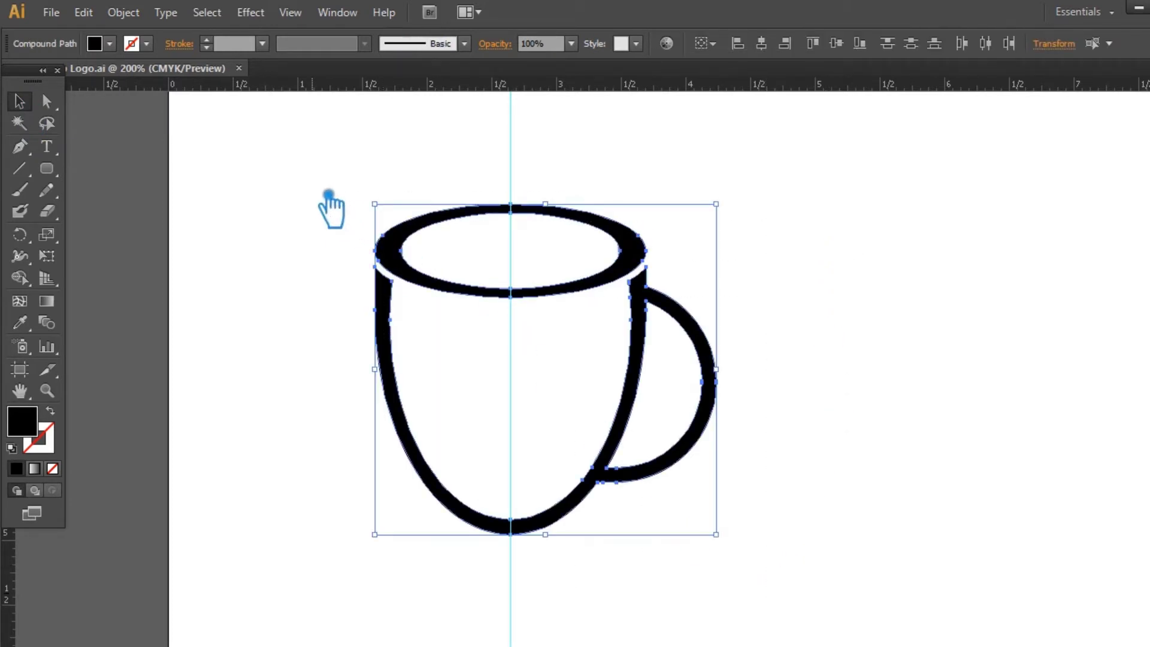
key(ctrl+shift+b)
key(ctrl+g)
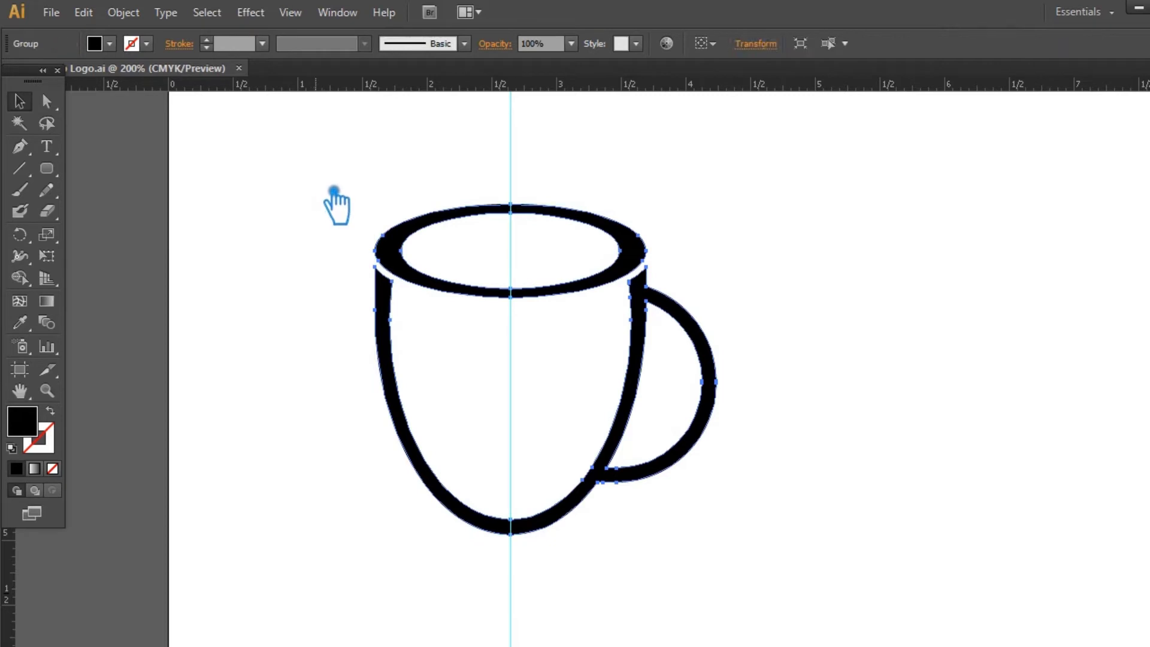
click(335, 190)
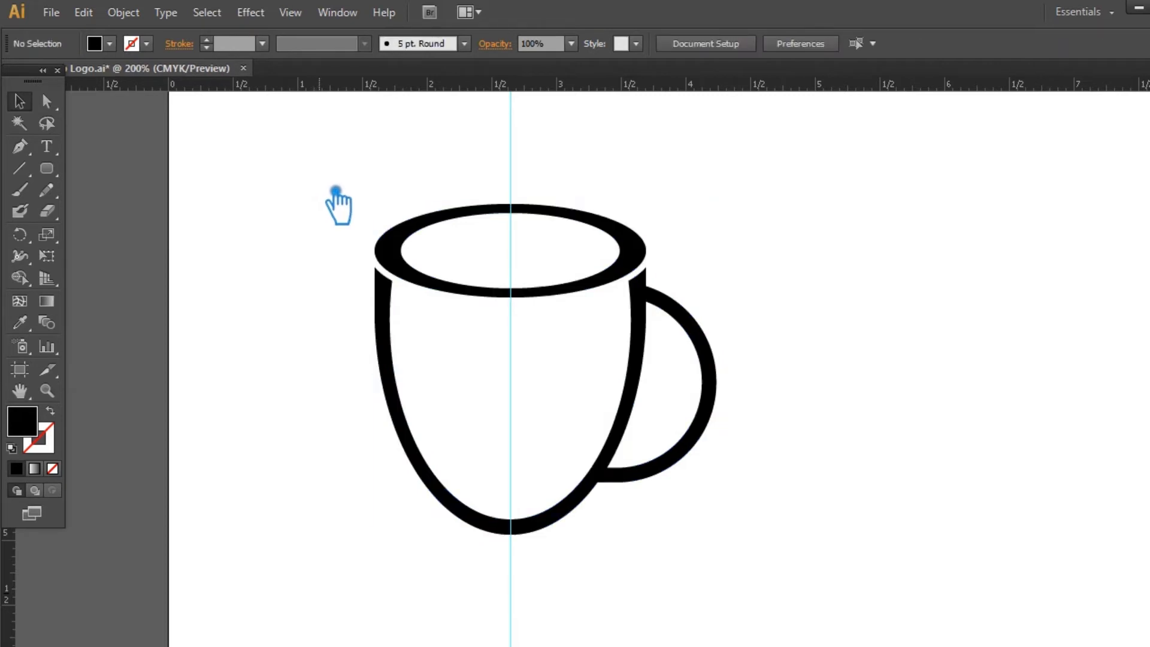
key(ctrl+s)
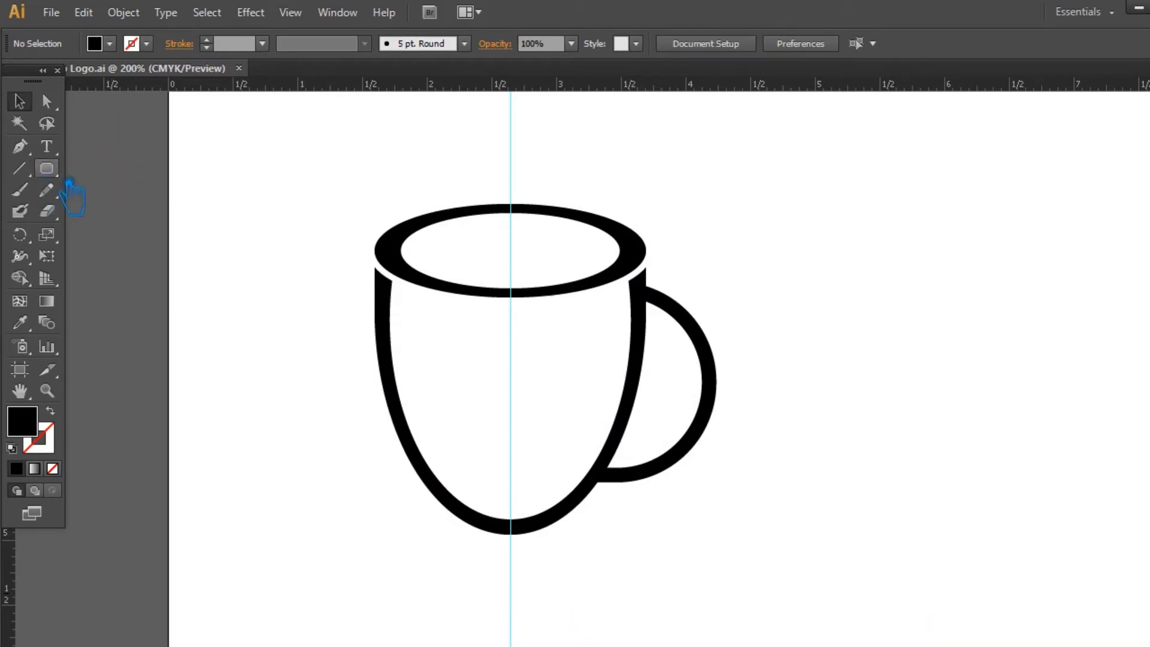
Draw a black ellipse about 2.1 by 1.81 in centred over the cup body, and stretch it down to the cup's base
drag(57, 173, 90, 209)
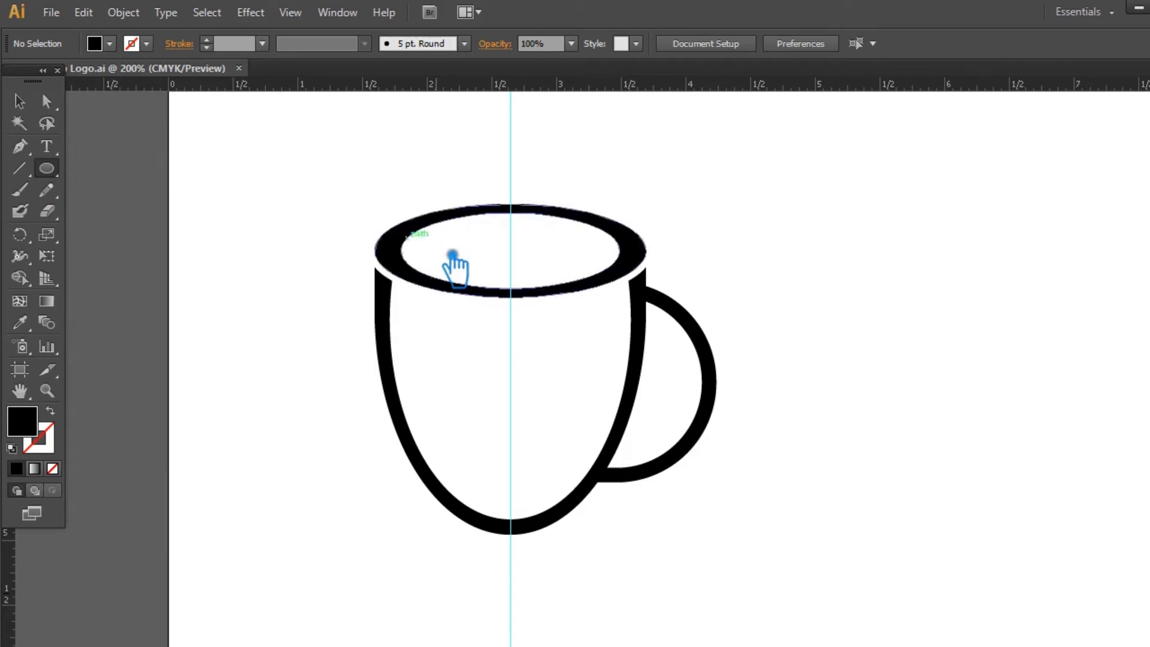
drag(390, 257, 663, 493)
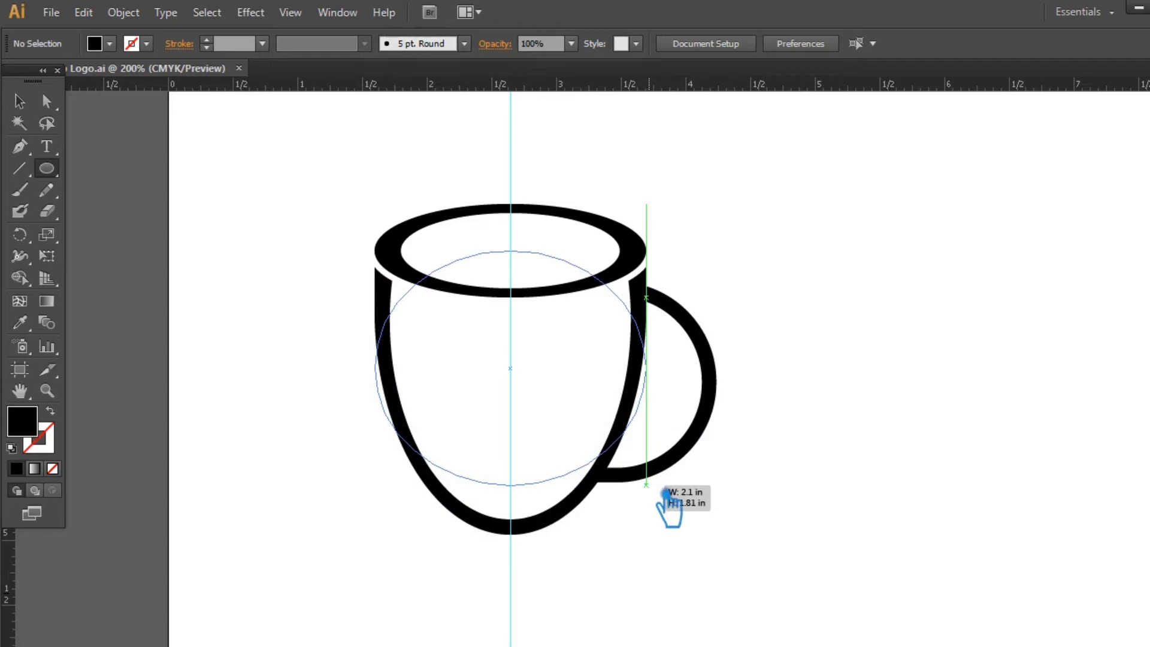
drag(667, 492, 666, 493)
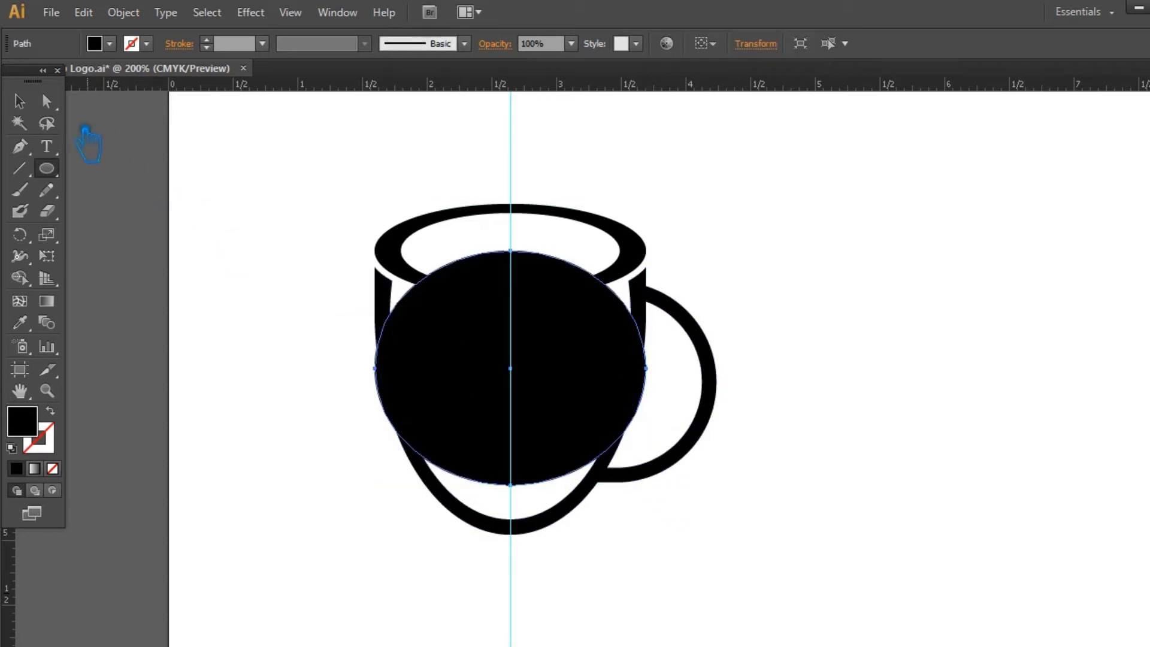
click(26, 103)
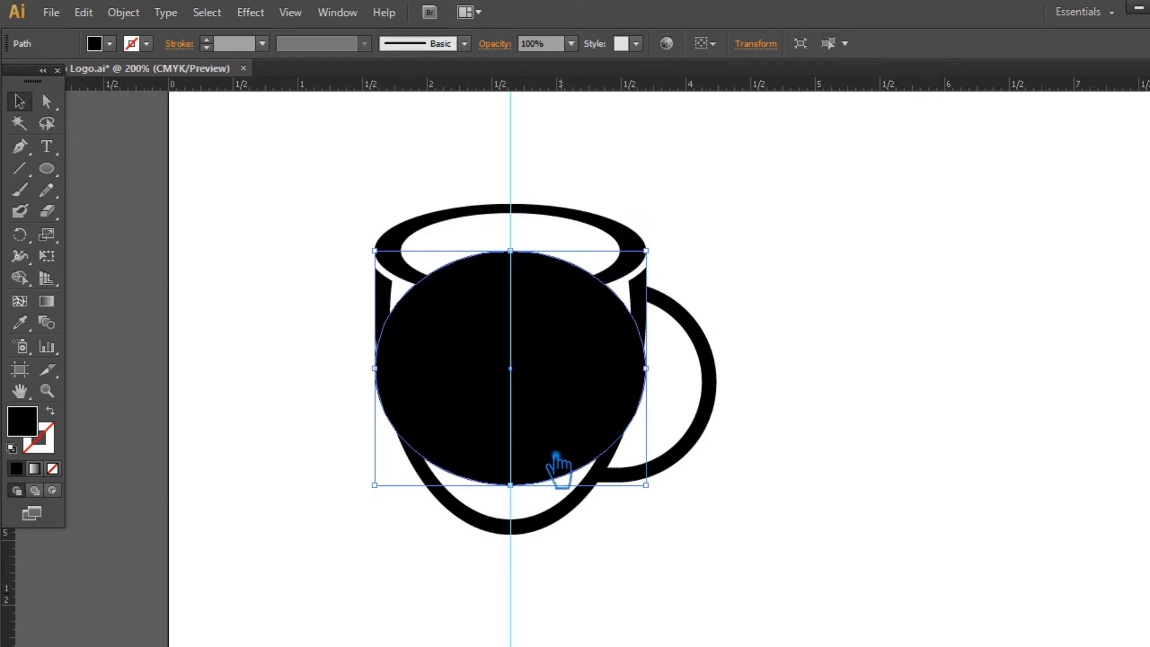
drag(527, 494, 533, 545)
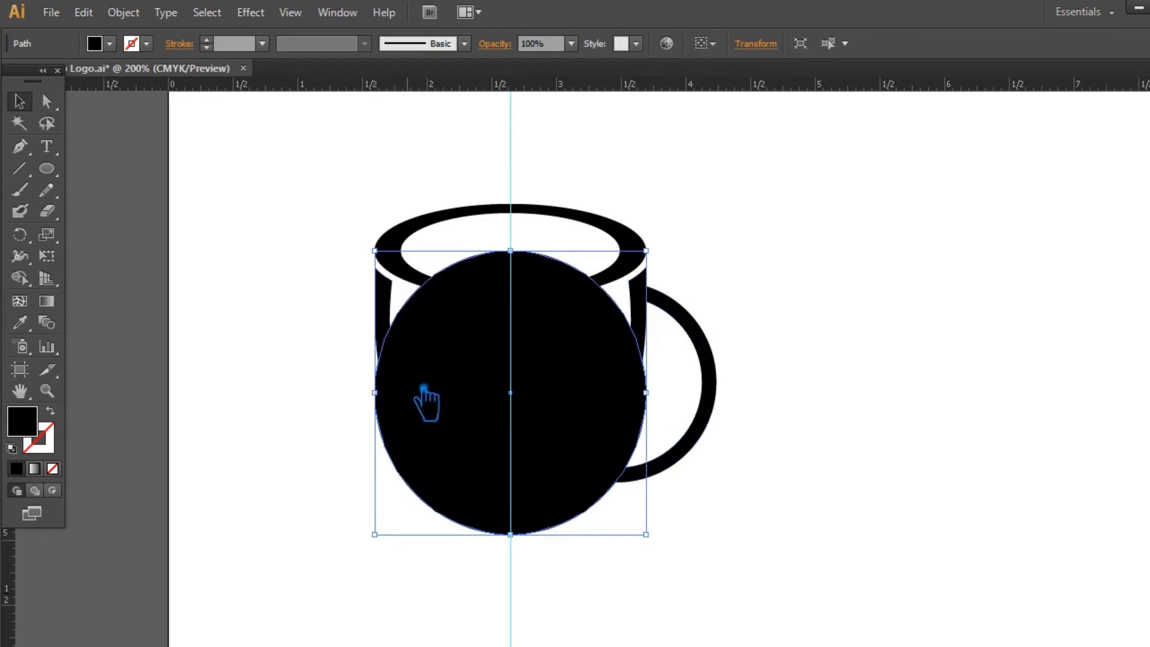
Paste a copy of the ellipse in front and shorten it from below, leaving a crescent of the larger ellipse underneath
key(ctrl+c)
key(ctrl+f)
drag(525, 541, 530, 473)
click(655, 595)
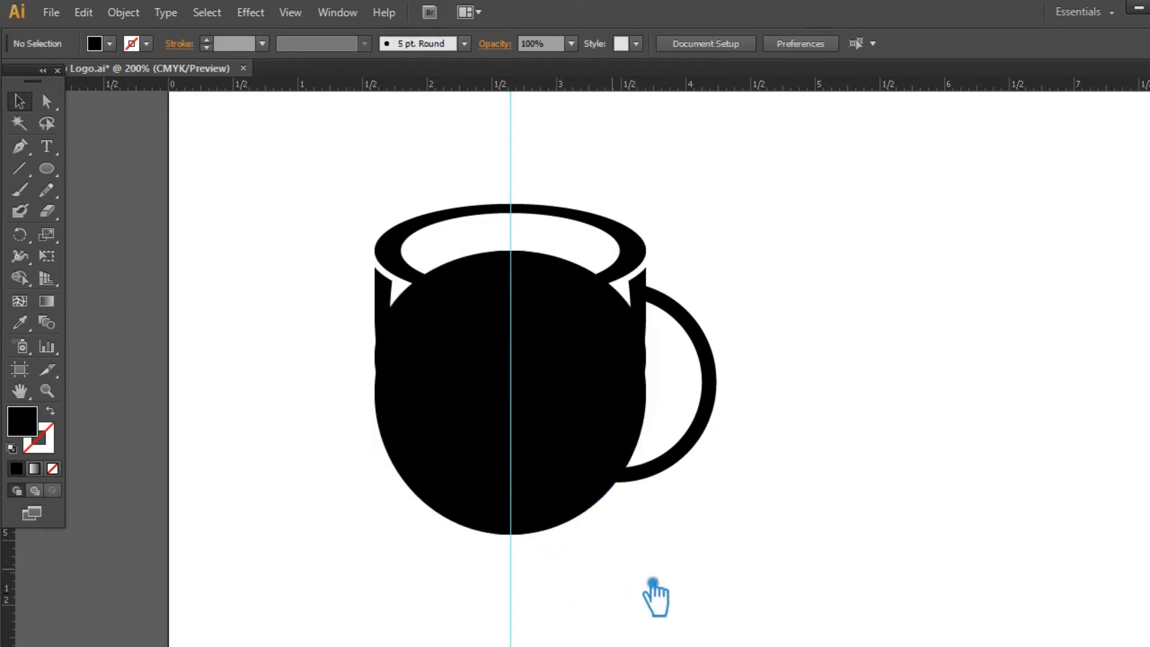
Select both stacked ellipses and nudge them up five increments inside the cup
drag(644, 584, 409, 349)
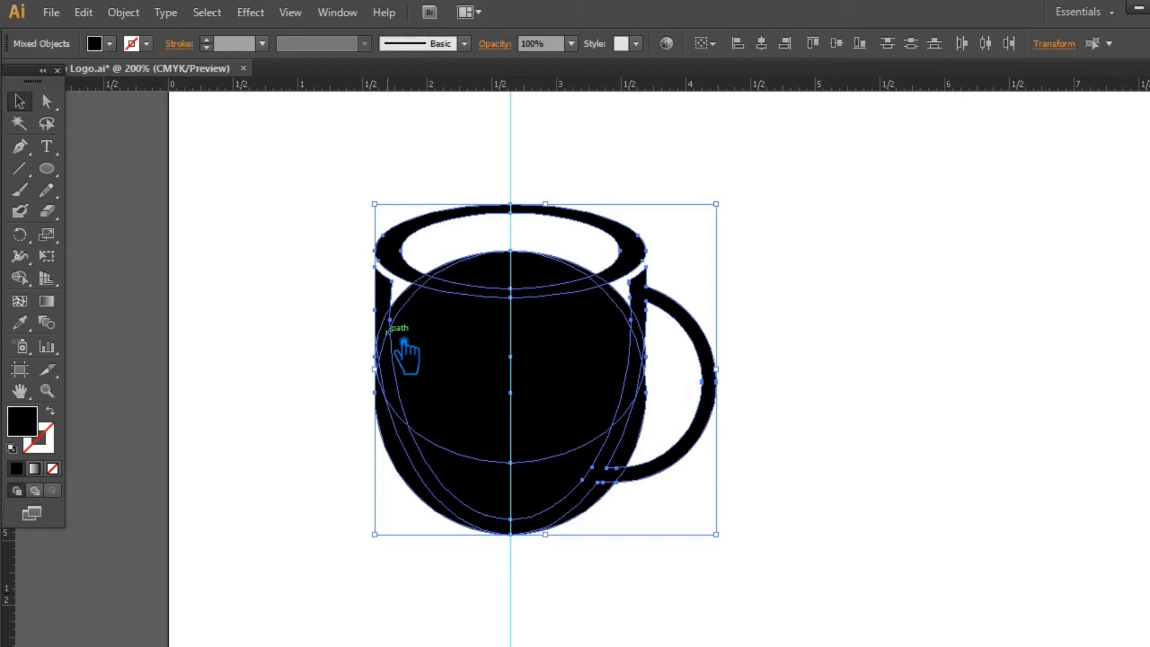
click(806, 382)
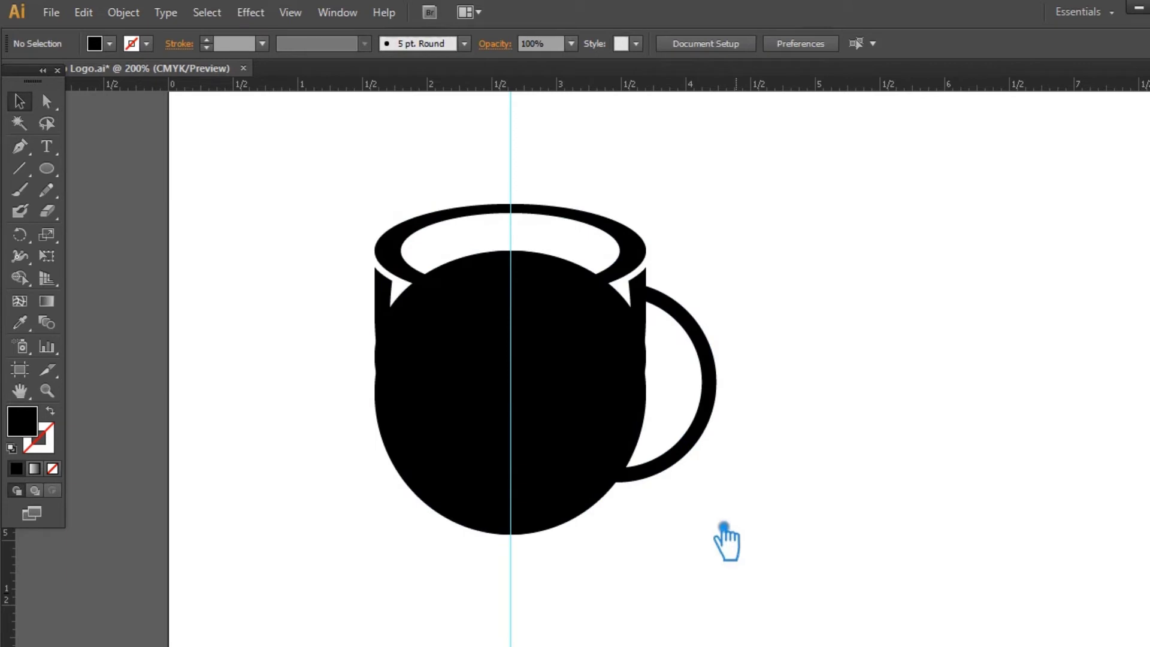
click(534, 429)
drag(511, 465, 519, 514)
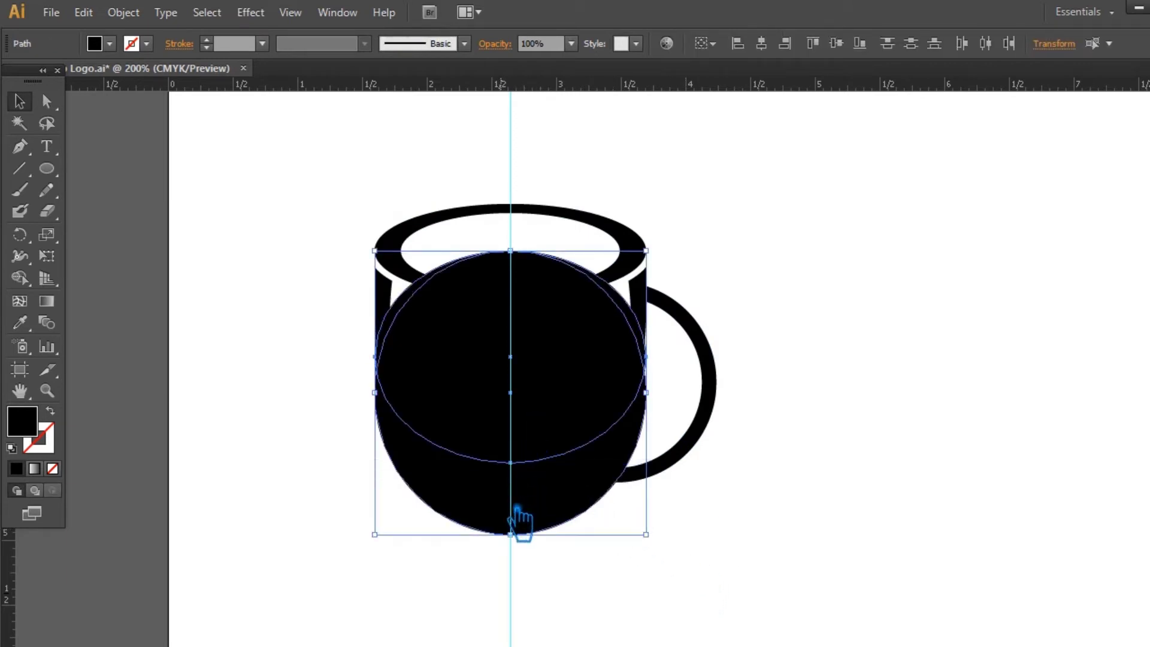
key(Up)
key(Up)
key(Up)
key(Up)
key(Up)
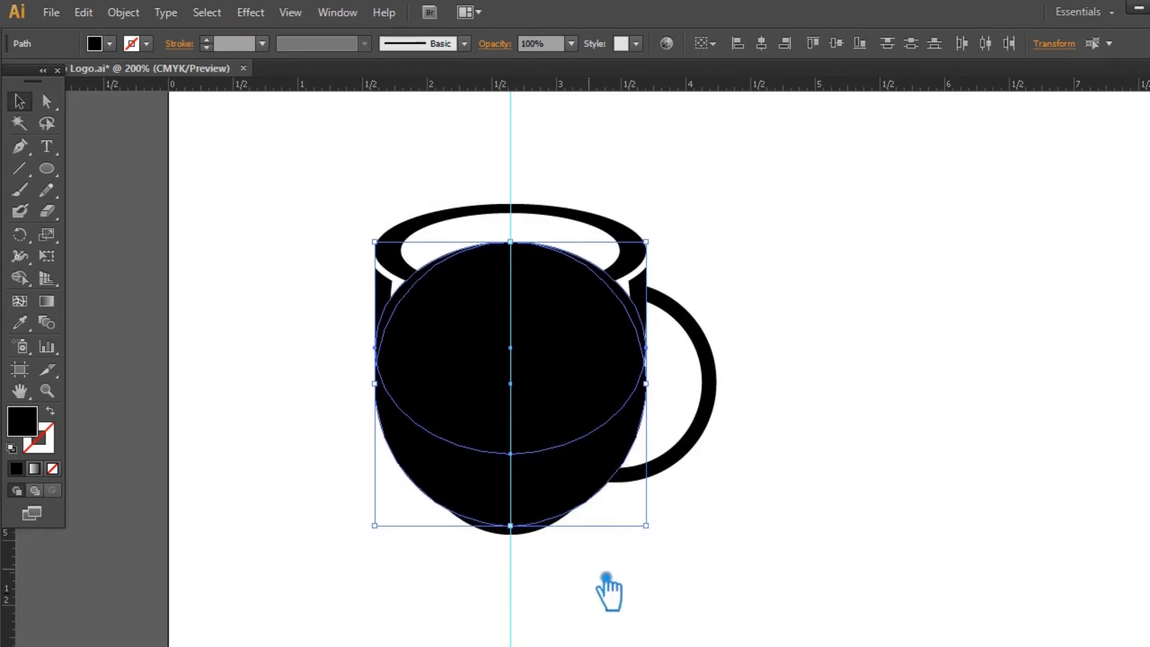
Divide the cup and both ellipses along their overlaps with Pathfinder, and ungroup the resulting pieces
click(707, 579)
drag(731, 585, 335, 375)
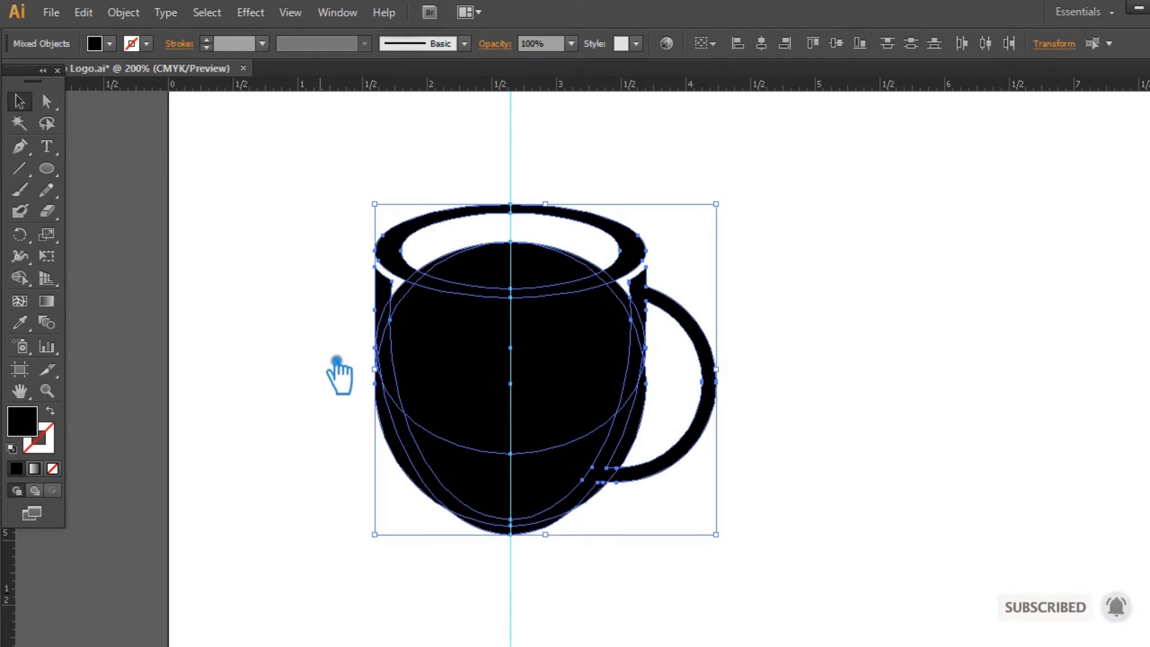
key(shift+ctrl+F9)
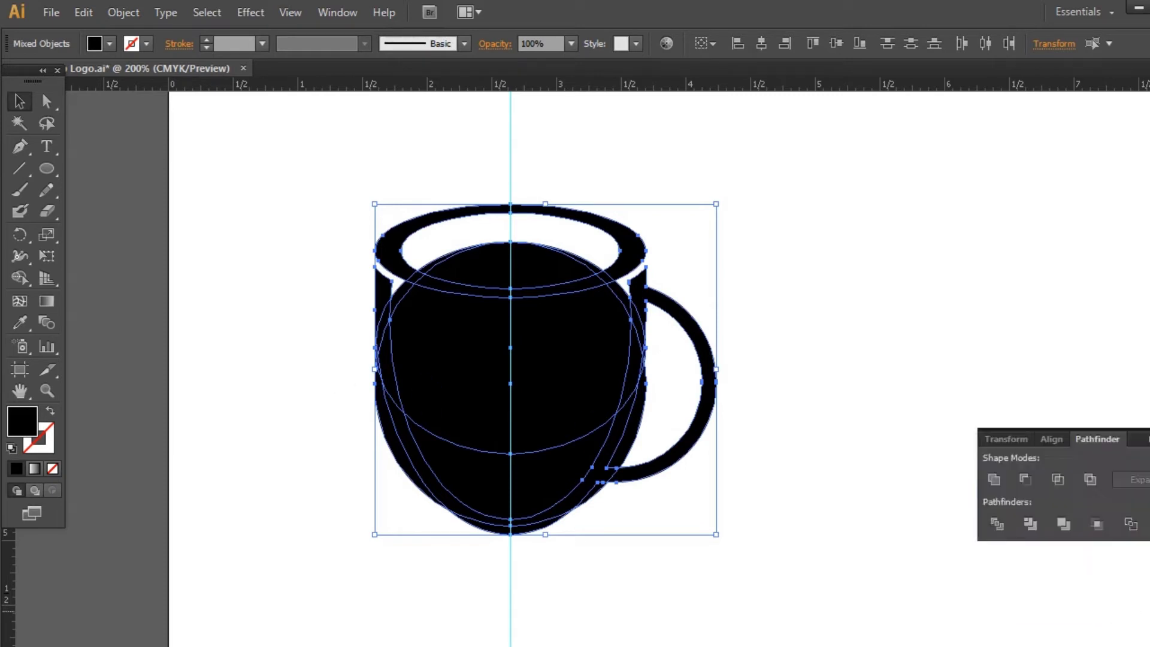
click(997, 525)
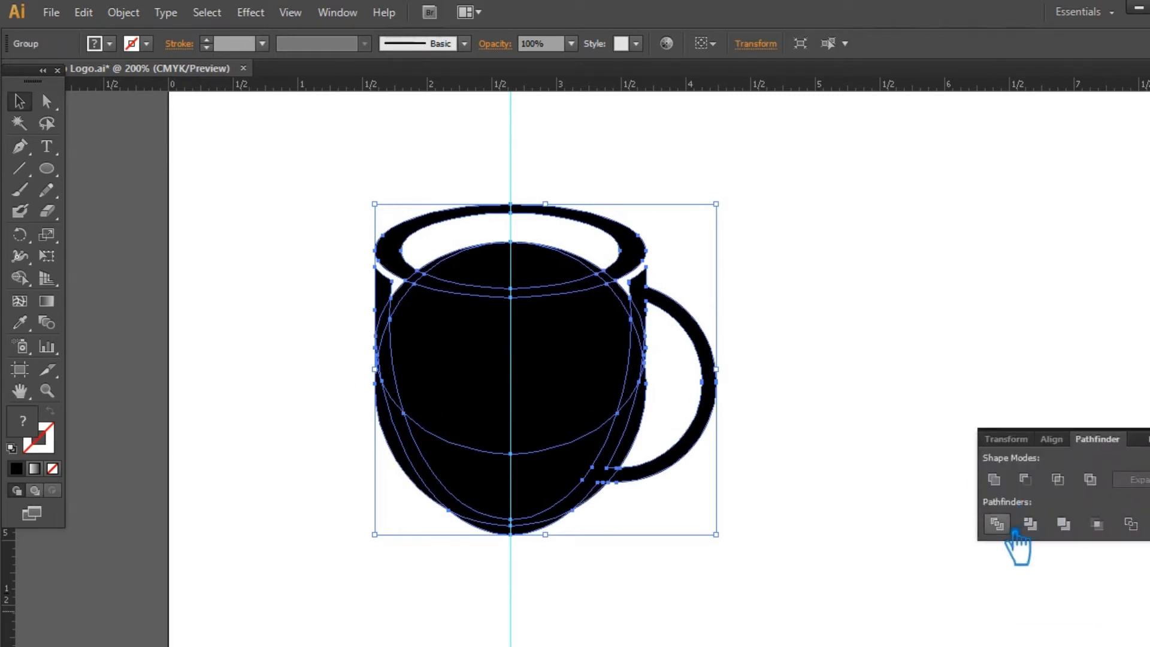
click(1147, 433)
click(846, 389)
click(584, 373)
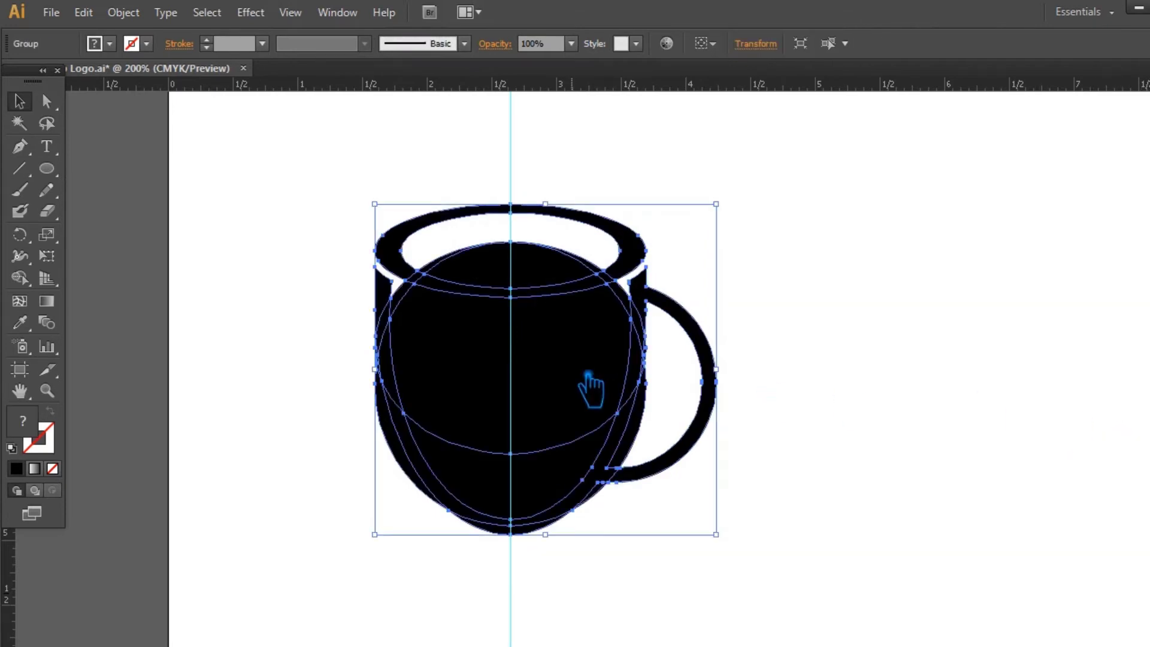
right_click(584, 373)
click(641, 472)
click(824, 411)
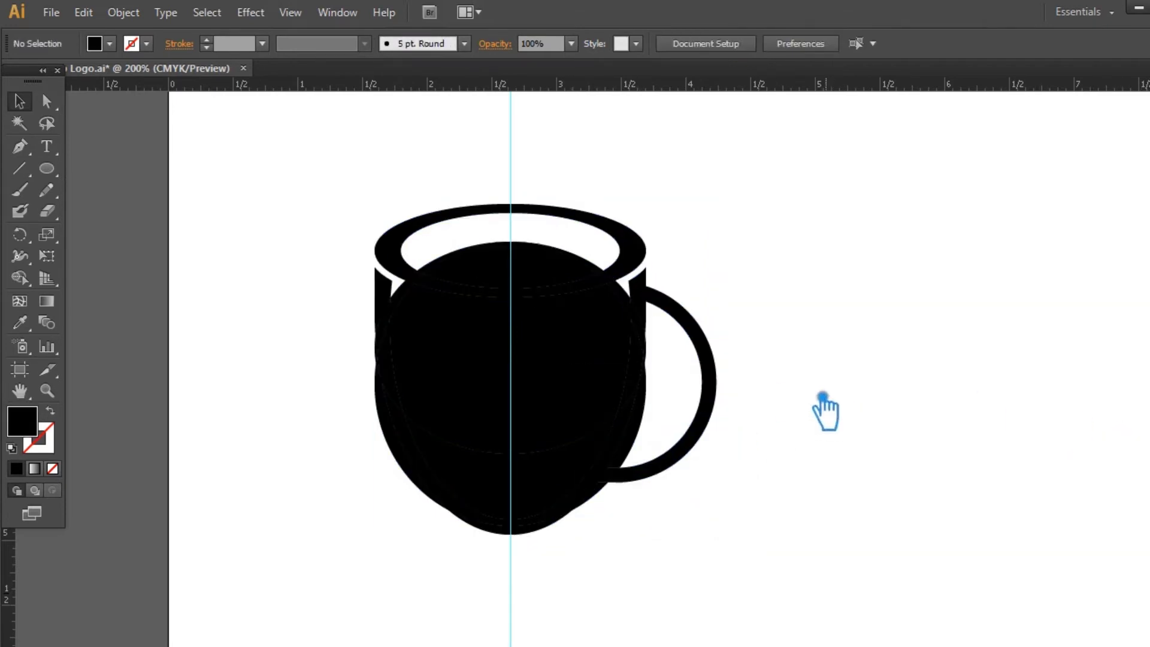
Delete the ellipse pieces in the middle of the cup, inside the rim and beside the body's upper walls, keeping the lower liquid shape
click(557, 358)
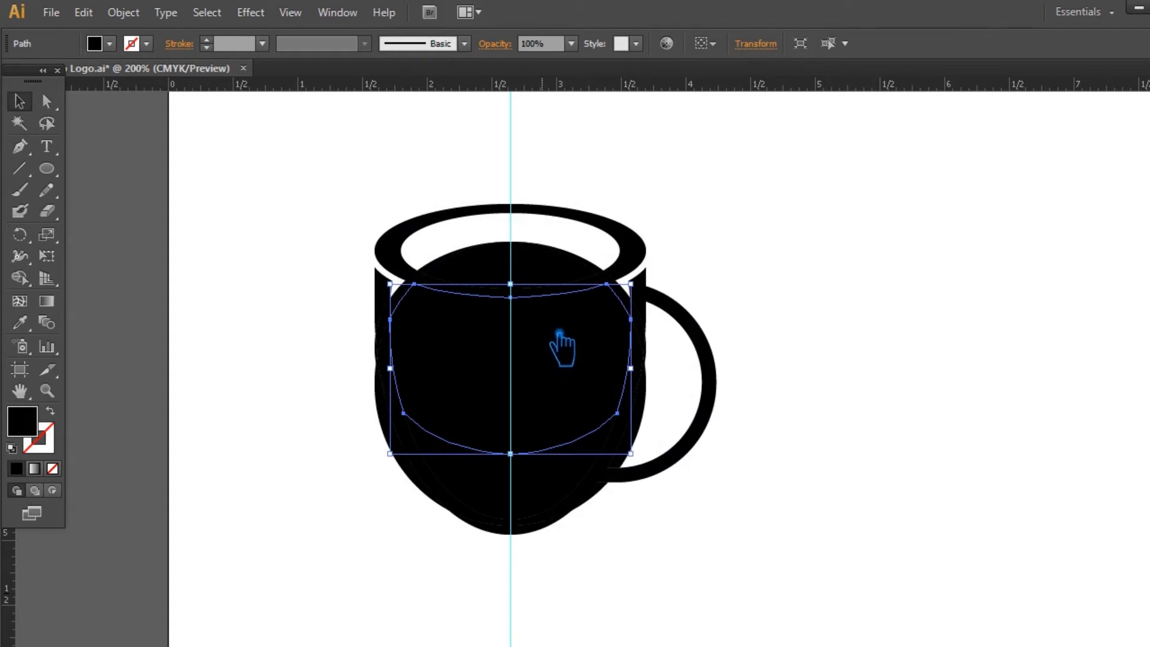
key(Delete)
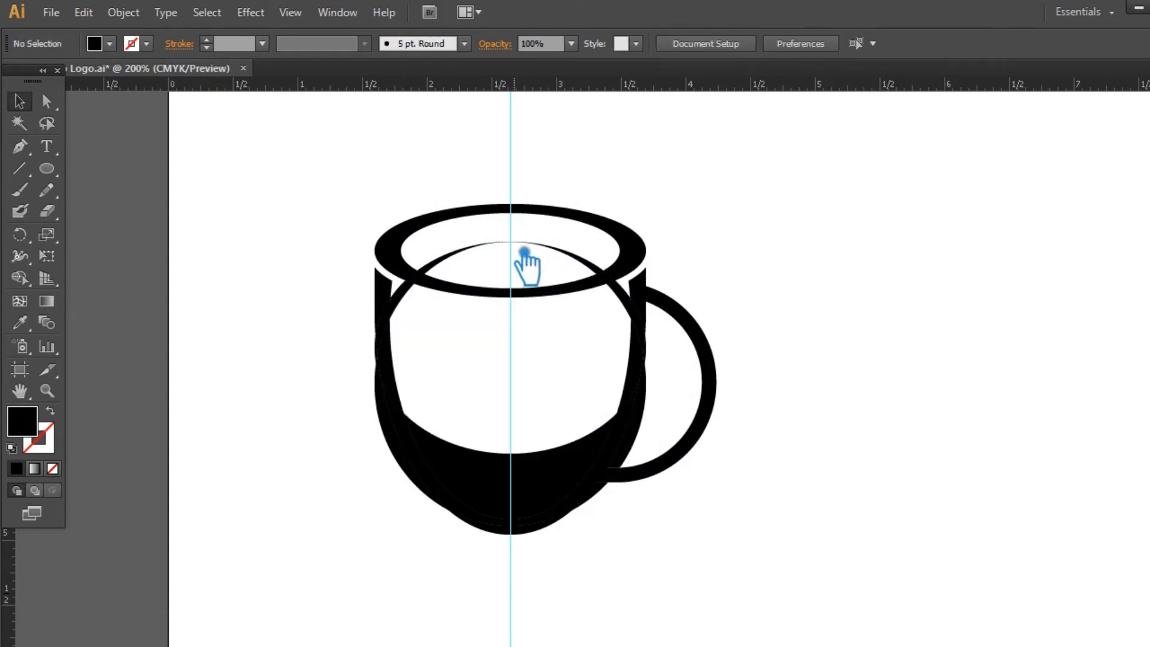
click(486, 254)
key(Delete)
click(570, 254)
key(Delete)
click(570, 254)
key(Delete)
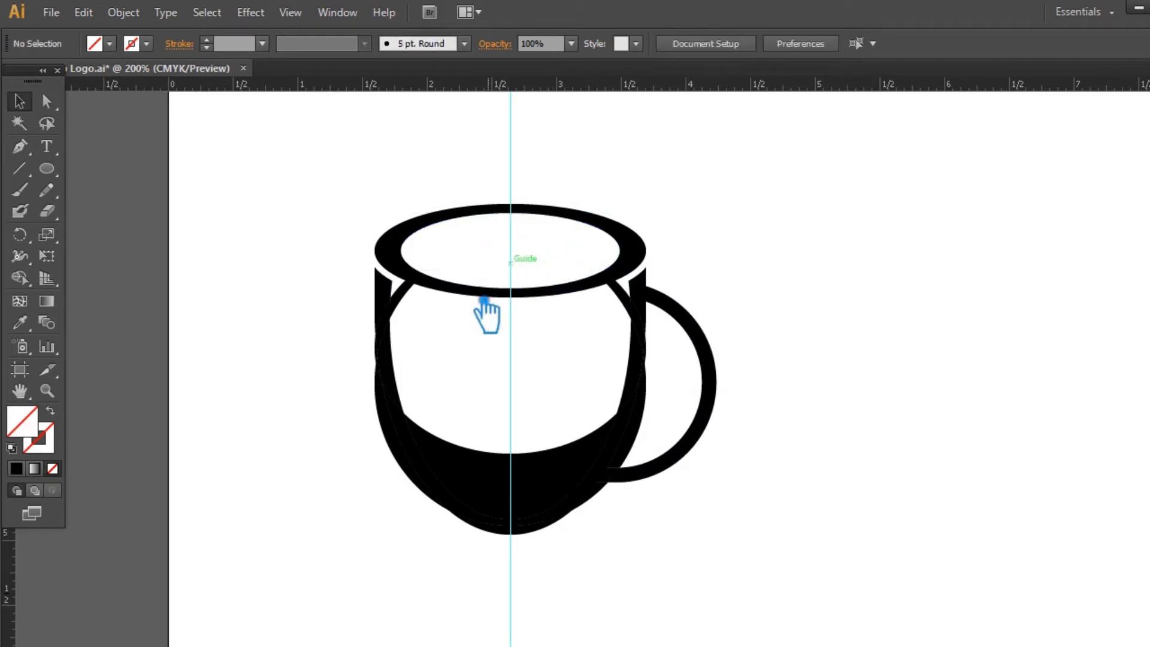
click(403, 297)
key(Delete)
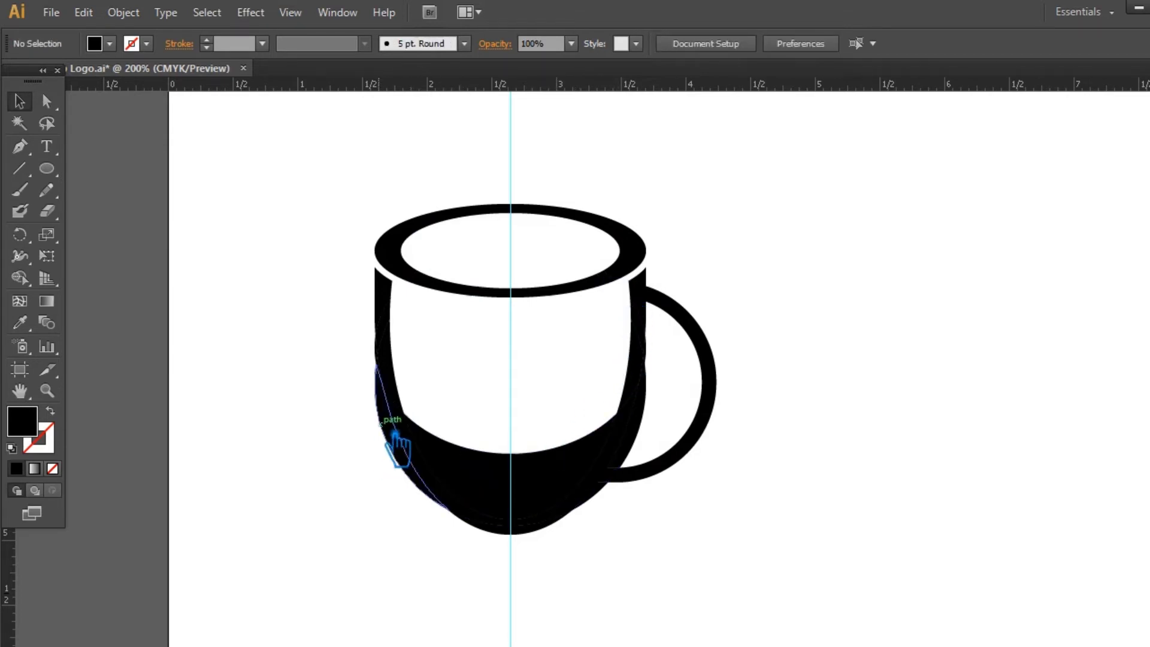
Apply Offset Path with miter joins to the cup body and handle outline so it overlaps the edge of the liquid shape
click(390, 377)
key(ctrl+plus)
click(124, 12)
mouse_move(192, 384)
click(408, 444)
click(824, 308)
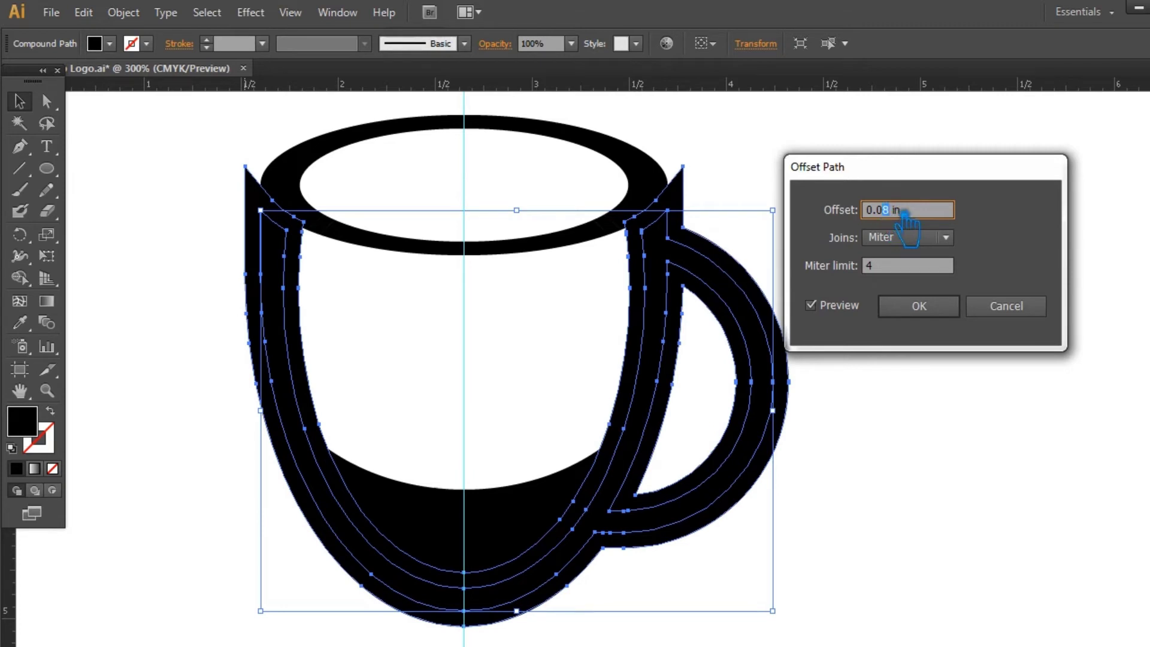
click(919, 306)
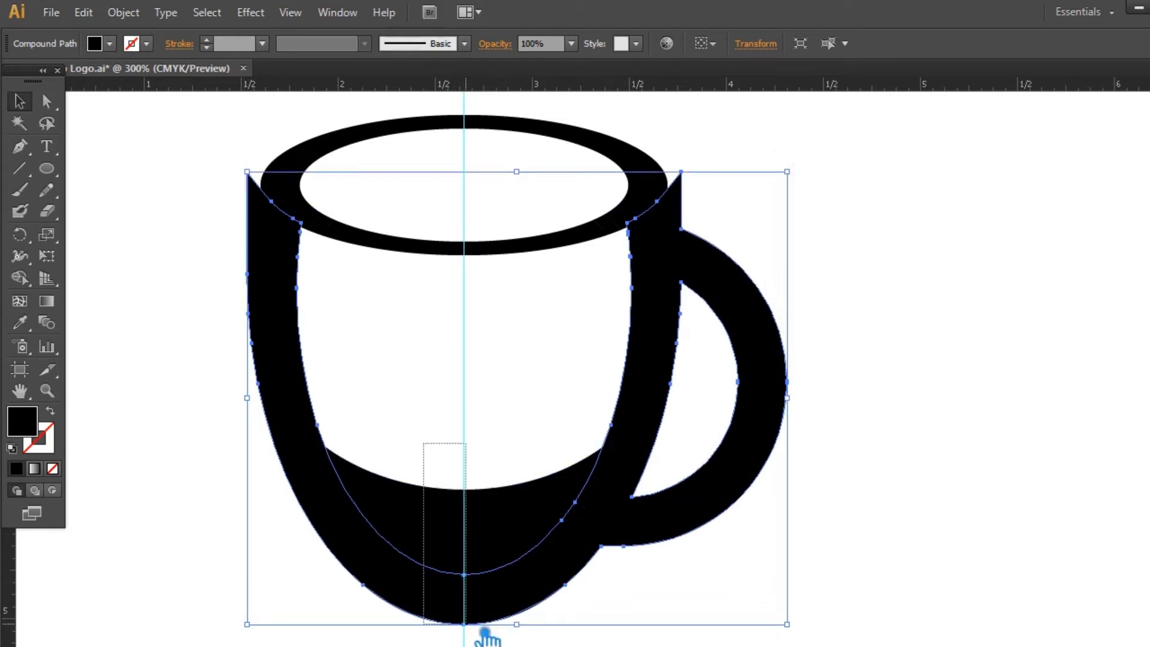
Divide the offset outline, cup body and liquid shape with Pathfinder, and ungroup the resulting pieces
key(ctrl+shift+F9)
click(1031, 525)
key(ctrl+z)
click(998, 525)
key(ctrl+shift+F9)
click(899, 509)
right_click(460, 529)
click(502, 444)
click(237, 237)
Delete the surplus offset pieces around the body and handle to leave a white gap between the liquid and the cup wall
click(264, 185)
key(Delete)
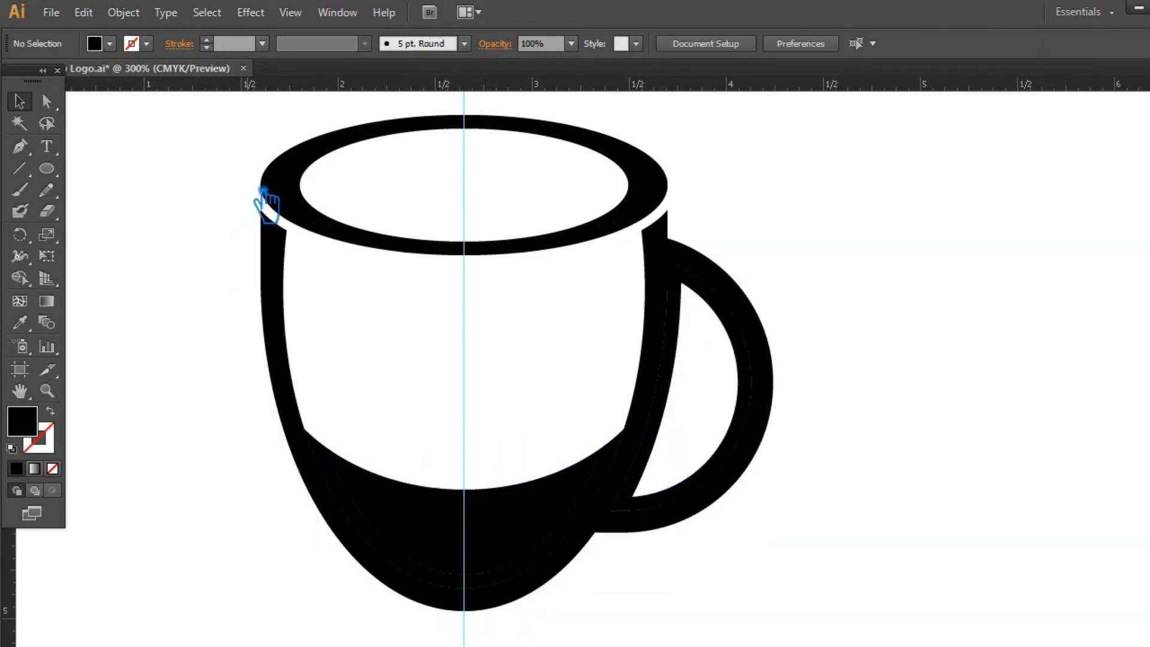
click(692, 377)
key(Delete)
click(454, 583)
key(Delete)
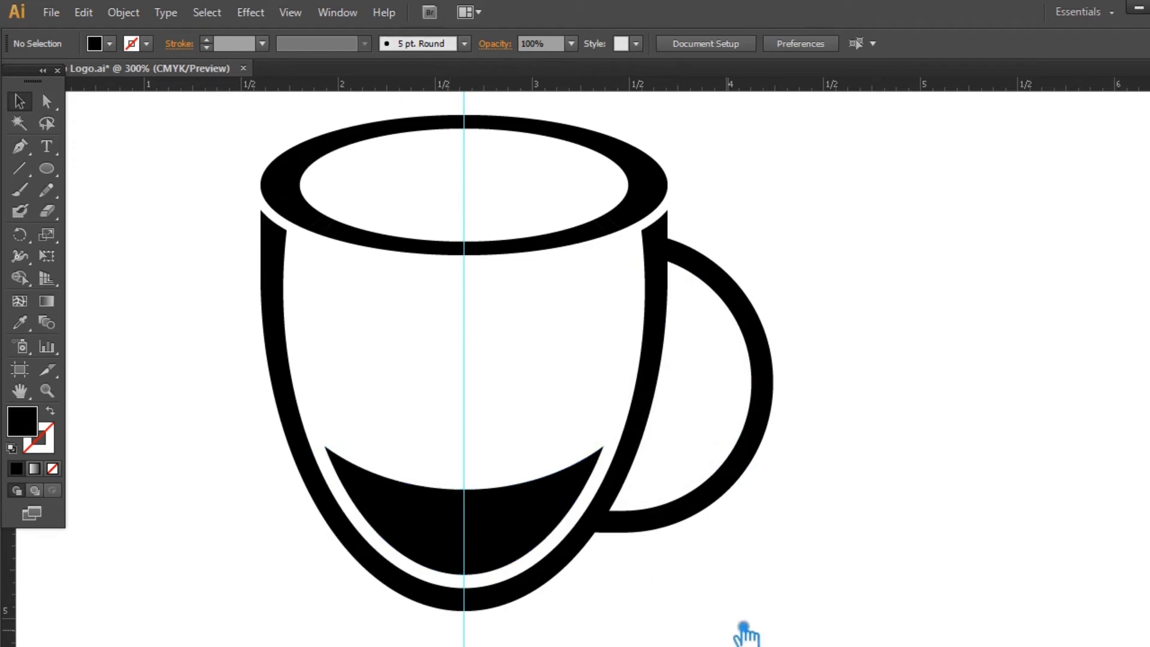
Unite the divided pieces of the rim into one shape, leaving out the body, and save the document
drag(773, 635, 169, 183)
click(958, 315)
drag(213, 126, 809, 385)
shift+click(653, 394)
key(ctrl+shift+F9)
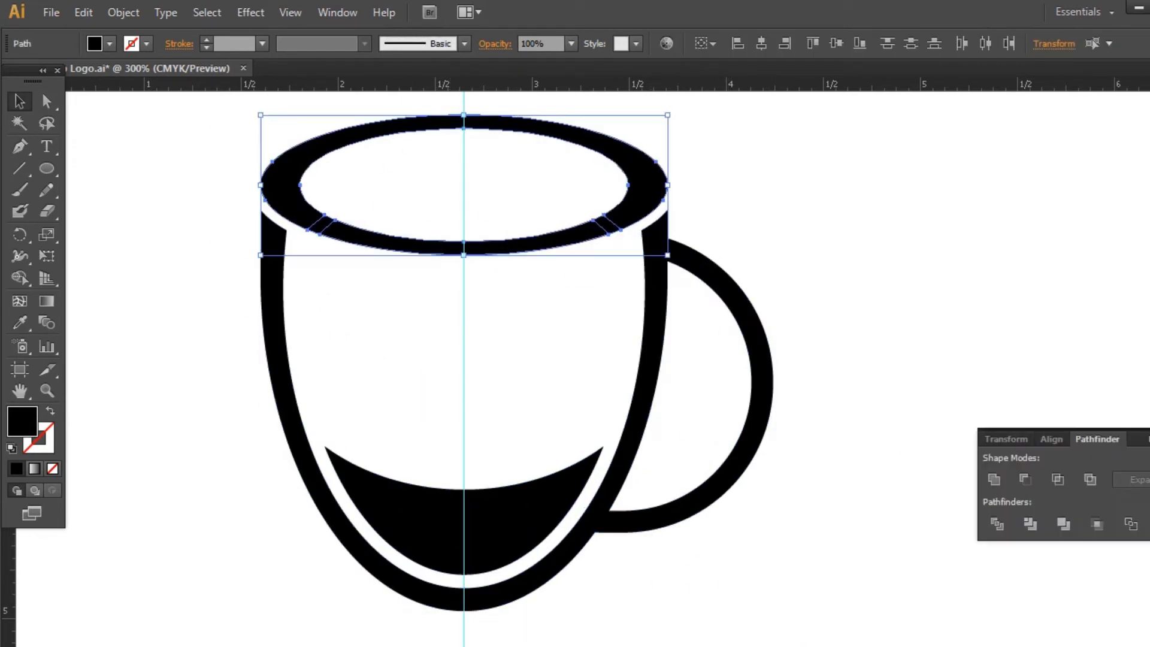
click(995, 480)
key(ctrl+shift+F9)
click(956, 448)
key(ctrl+s)
Draw a downward-bowing Pen curve between the liquid shape's two upper corners, and swap its fill and stroke
click(20, 147)
click(325, 447)
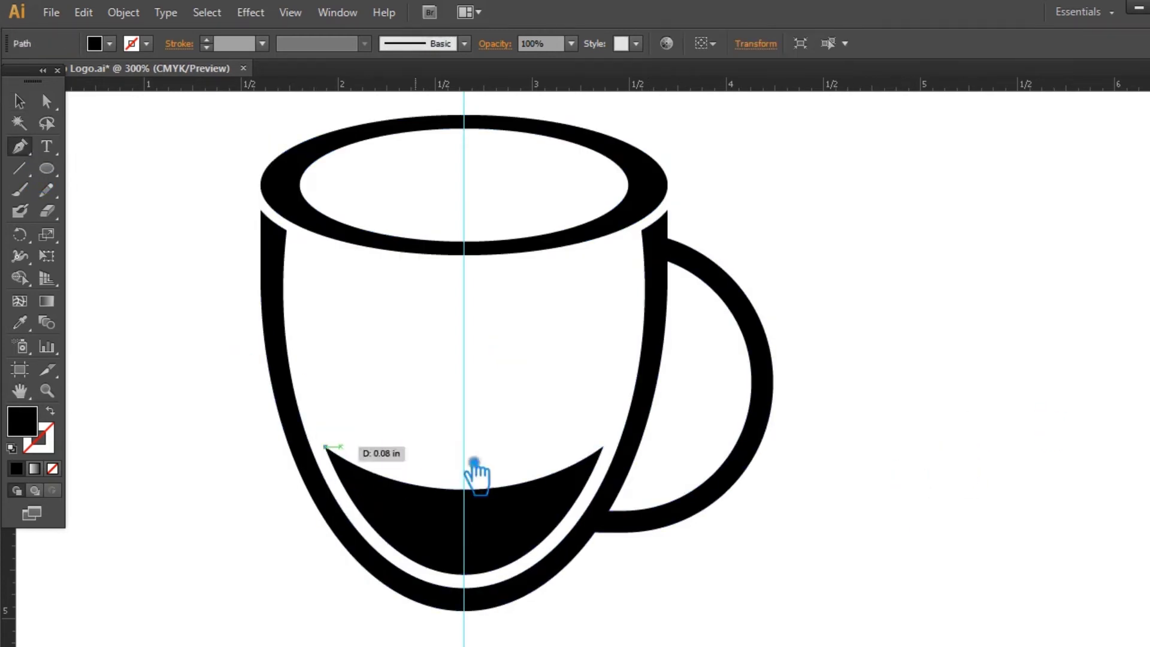
key(ctrl+minus)
key(ctrl+minus)
mouse_move(601, 413)
mouse_down()
mouse_move(617, 432)
mouse_move(708, 347)
mouse_move(692, 323)
mouse_up()
click(598, 412)
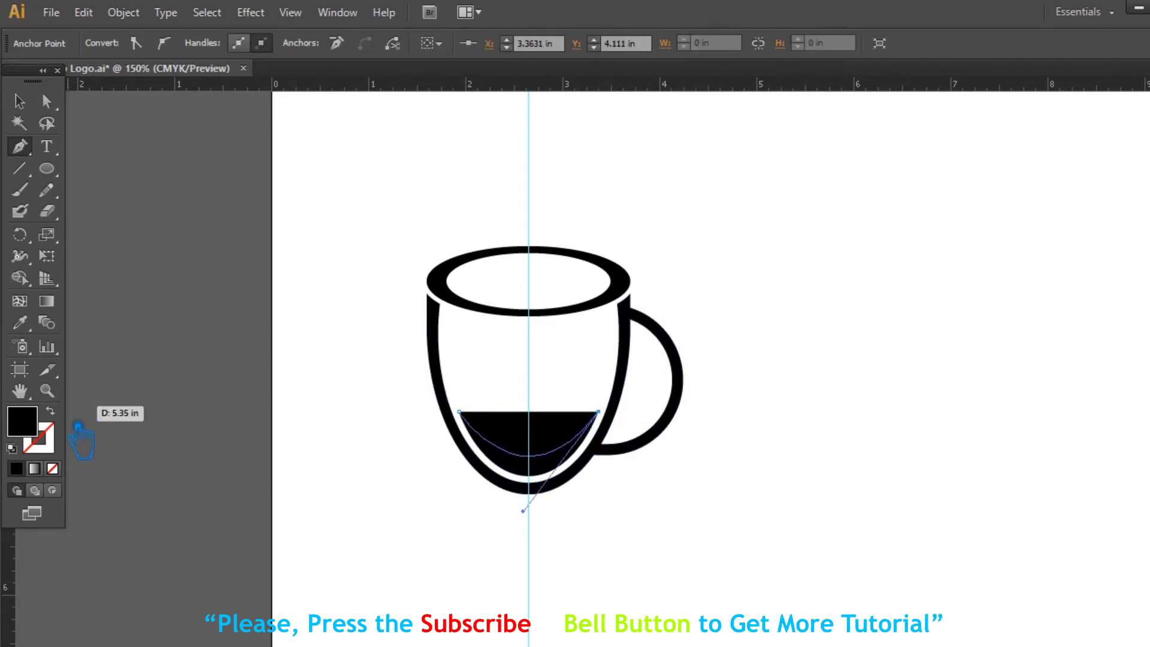
click(51, 411)
click(20, 101)
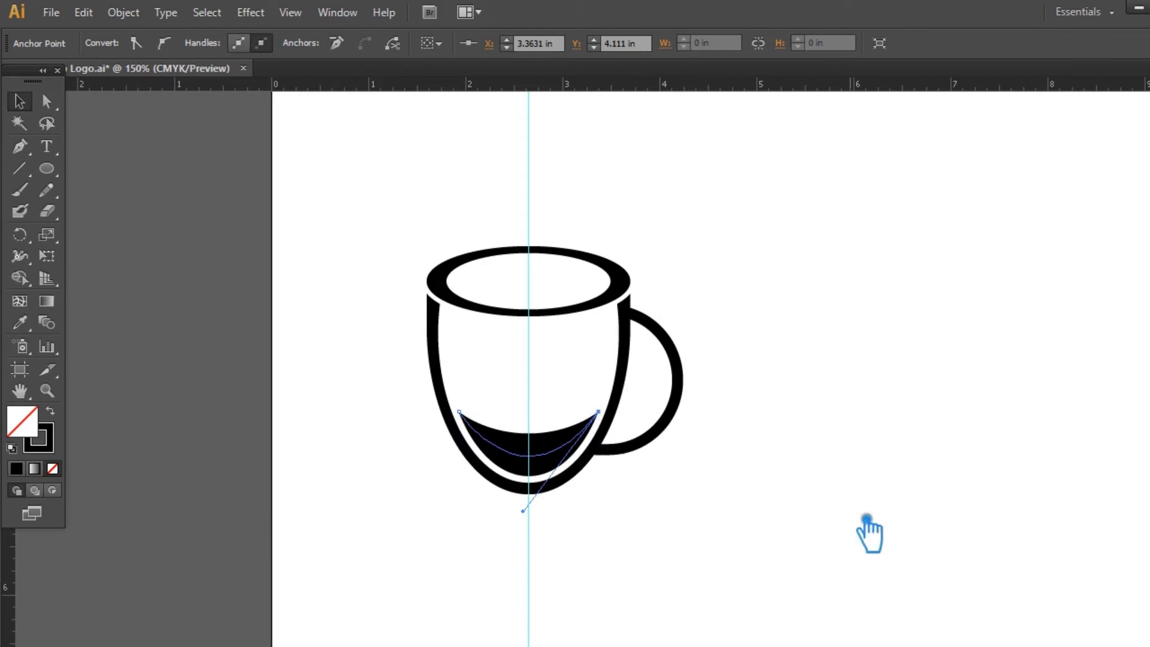
Offset the curve across the liquid shape by 0.02 in with Offset Path, and swap its fill and stroke
key(ctrl+plus)
key(ctrl+plus)
key(ctrl+plus)
click(124, 12)
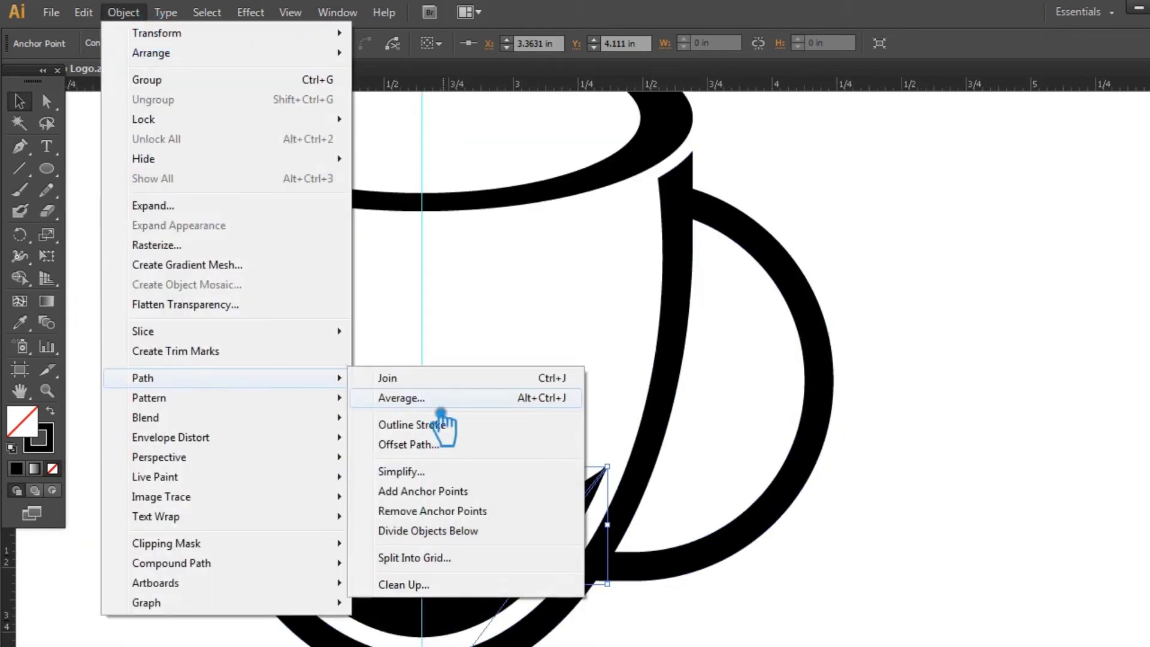
mouse_move(180, 378)
click(442, 451)
click(811, 306)
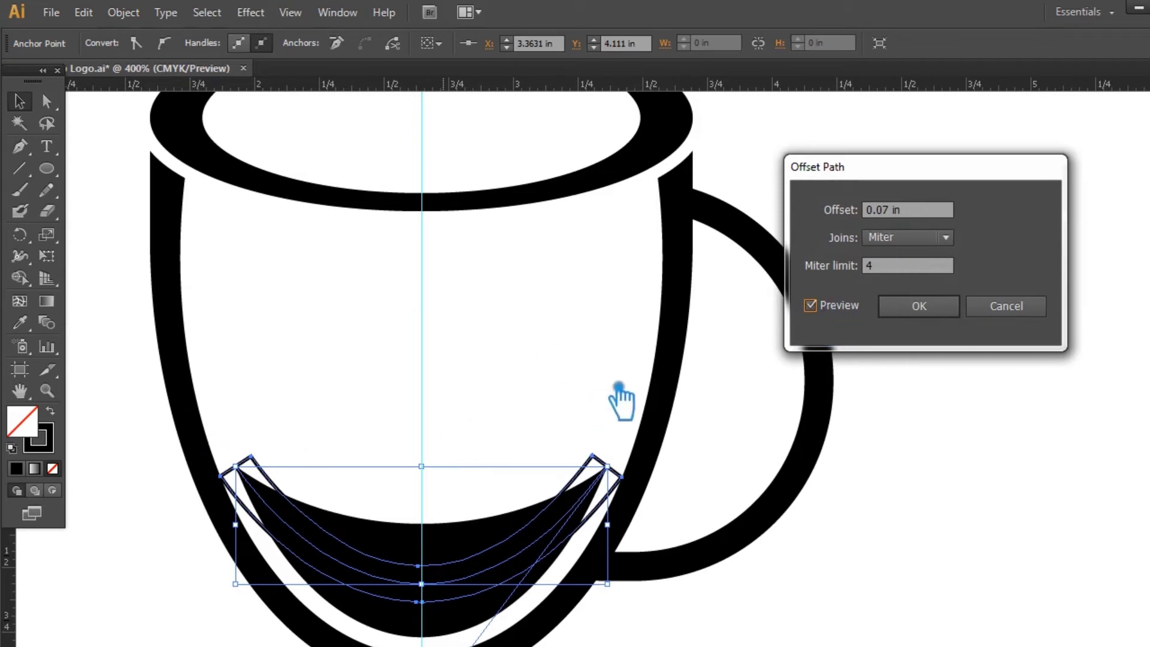
text(2)
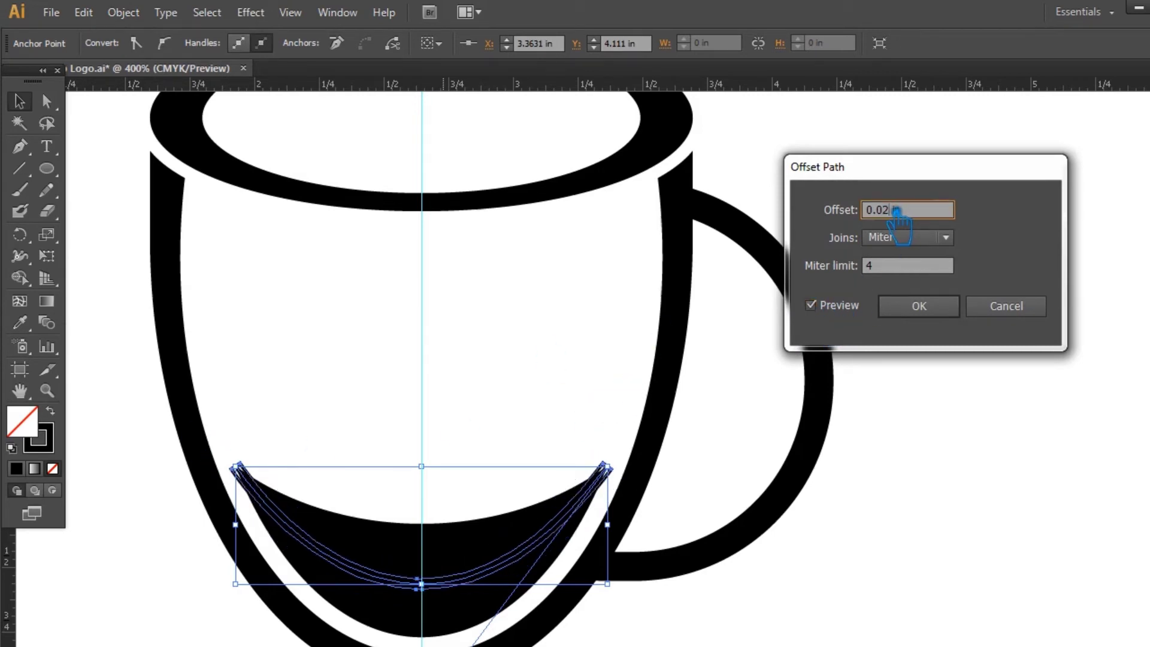
click(942, 310)
click(51, 412)
Divide the liquid shape with the offset curve using Pathfinder, and ungroup the resulting pieces
drag(346, 430, 471, 606)
click(1149, 479)
click(1003, 524)
click(1106, 418)
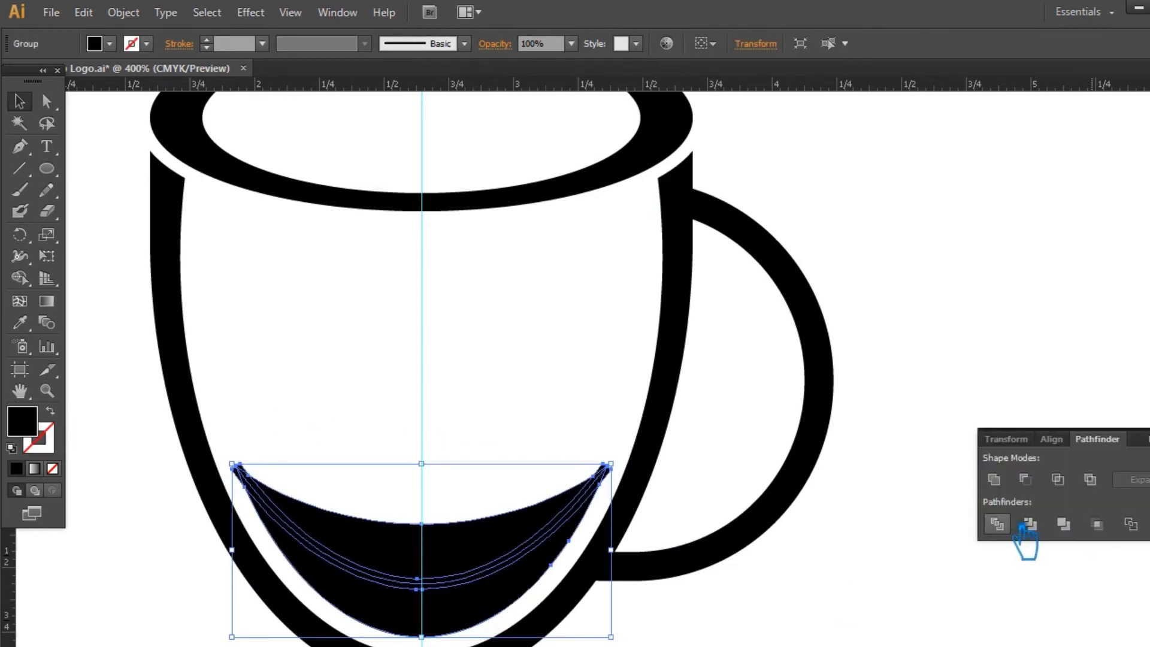
right_click(518, 572)
click(557, 491)
click(1019, 426)
Delete the leftover offset slivers at the liquid shape's upper corners and save the document
click(601, 471)
key(Delete)
click(603, 475)
key(Delete)
click(607, 475)
key(Delete)
click(241, 472)
key(Delete)
key(ctrl+minus)
key(ctrl+minus)
key(ctrl+minus)
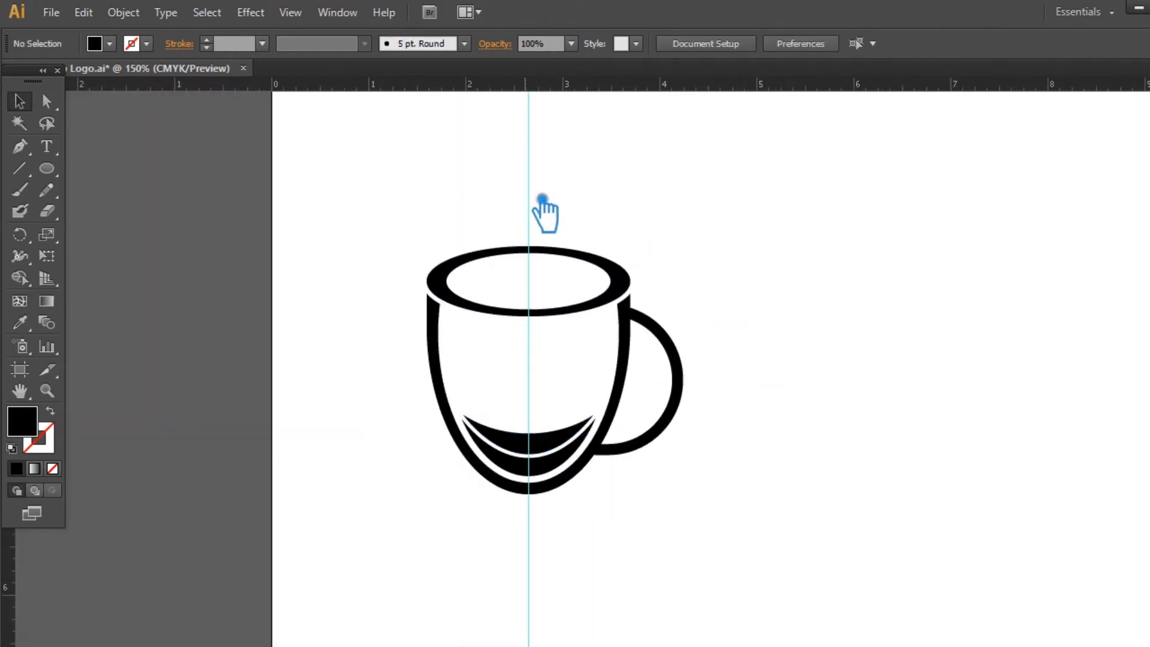
drag(767, 572, 336, 194)
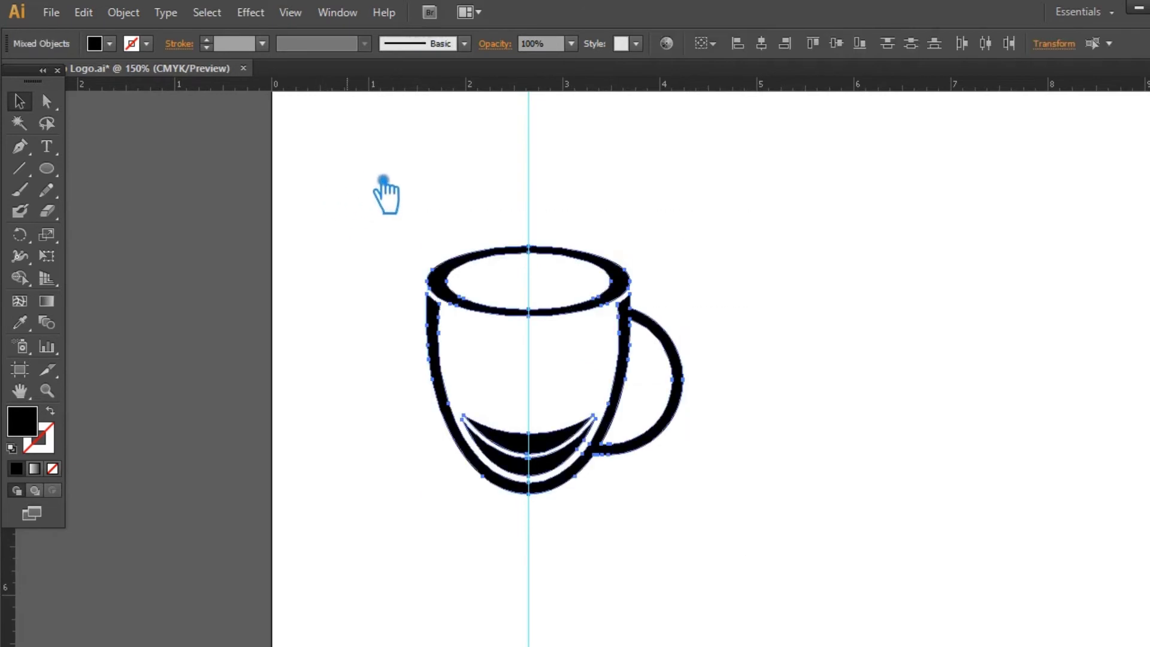
click(940, 252)
key(ctrl+s)
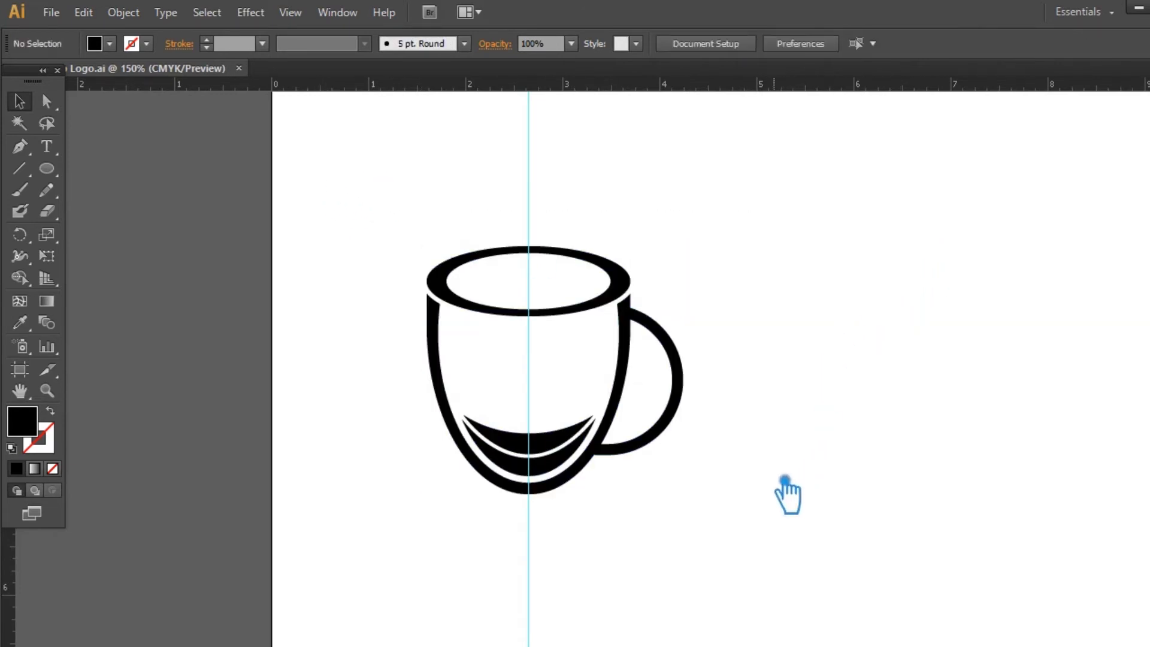
Draw an S-shaped Pen curve along the guide from the rim's centre to above the cup, and swap its fill and stroke
drag(784, 488, 653, 465)
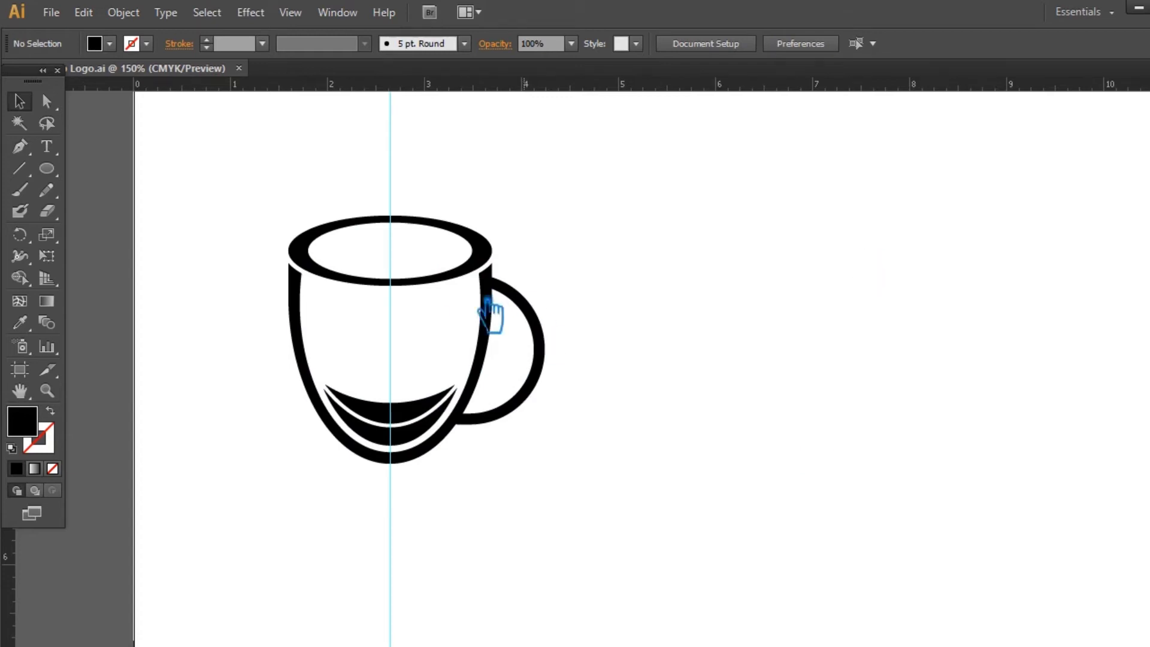
click(27, 147)
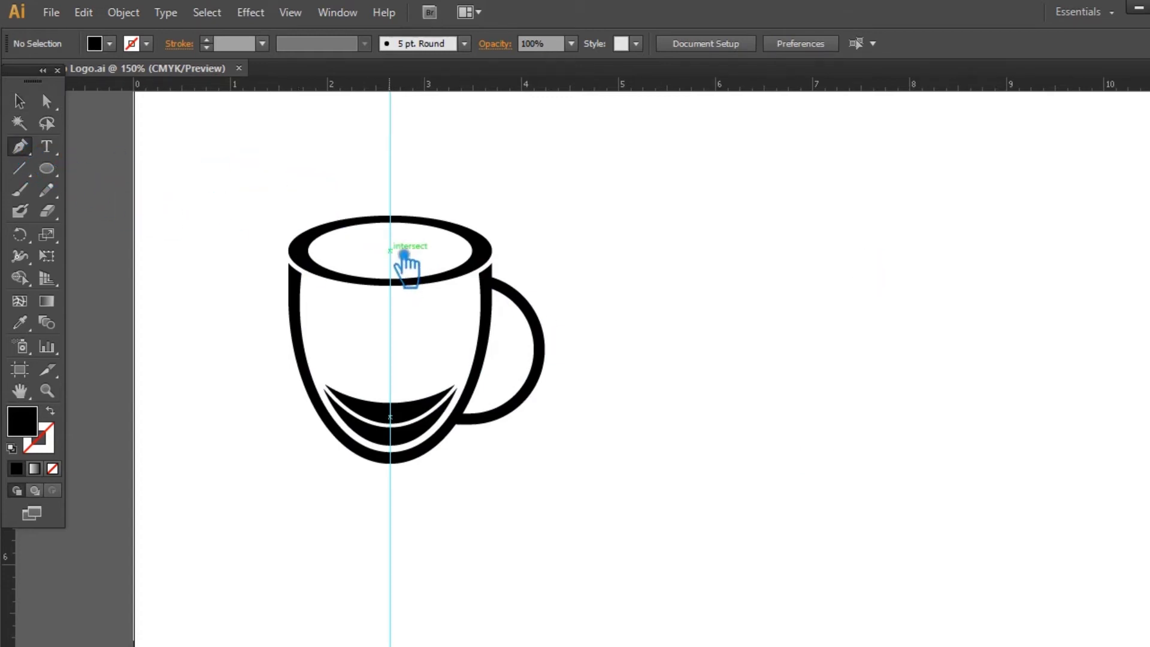
drag(391, 250, 416, 164)
key(ctrl+z)
click(390, 136)
drag(406, 146, 406, 185)
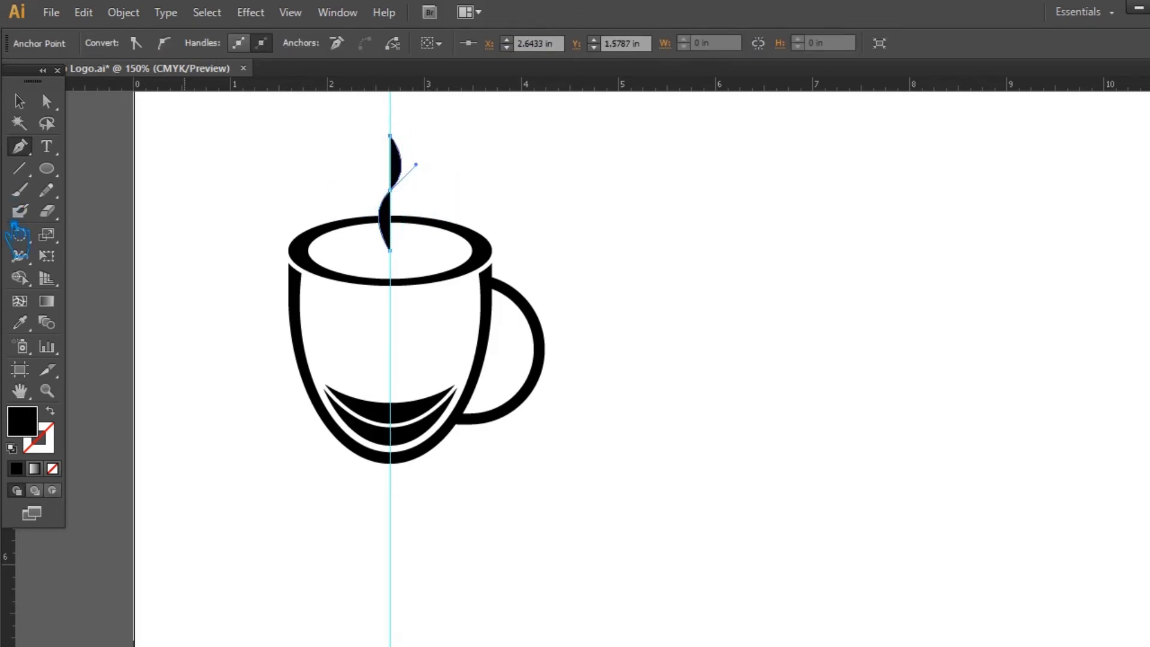
click(50, 411)
click(19, 101)
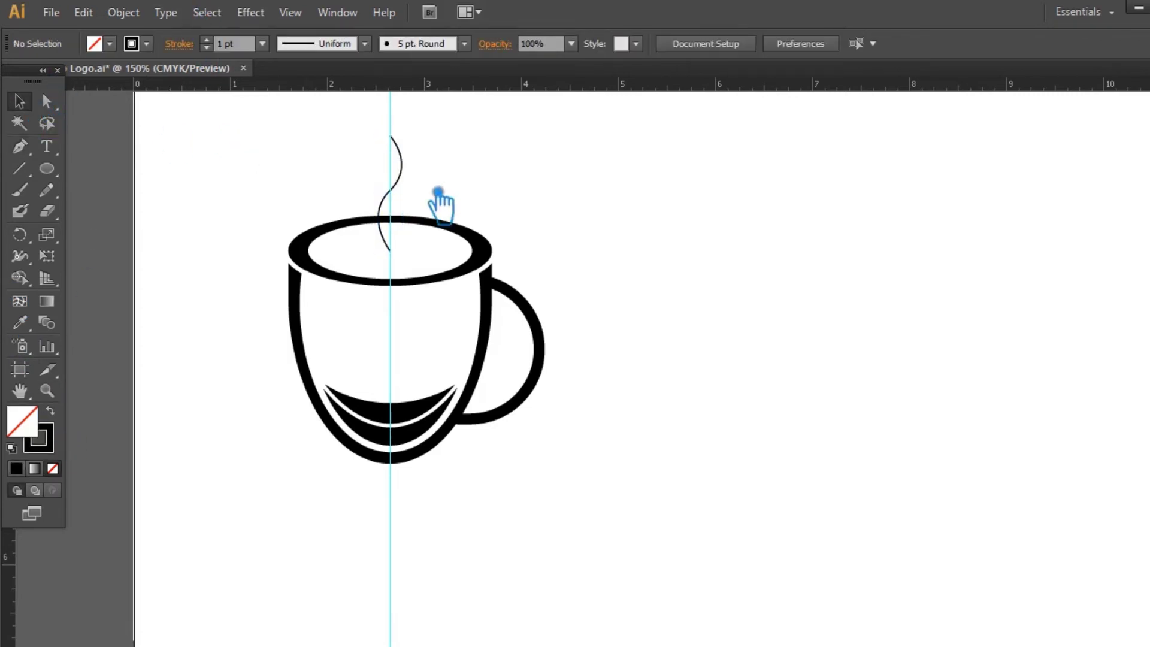
Give the steam curve an 8 pt stroke with the width profile that tapers at both ends
click(227, 44)
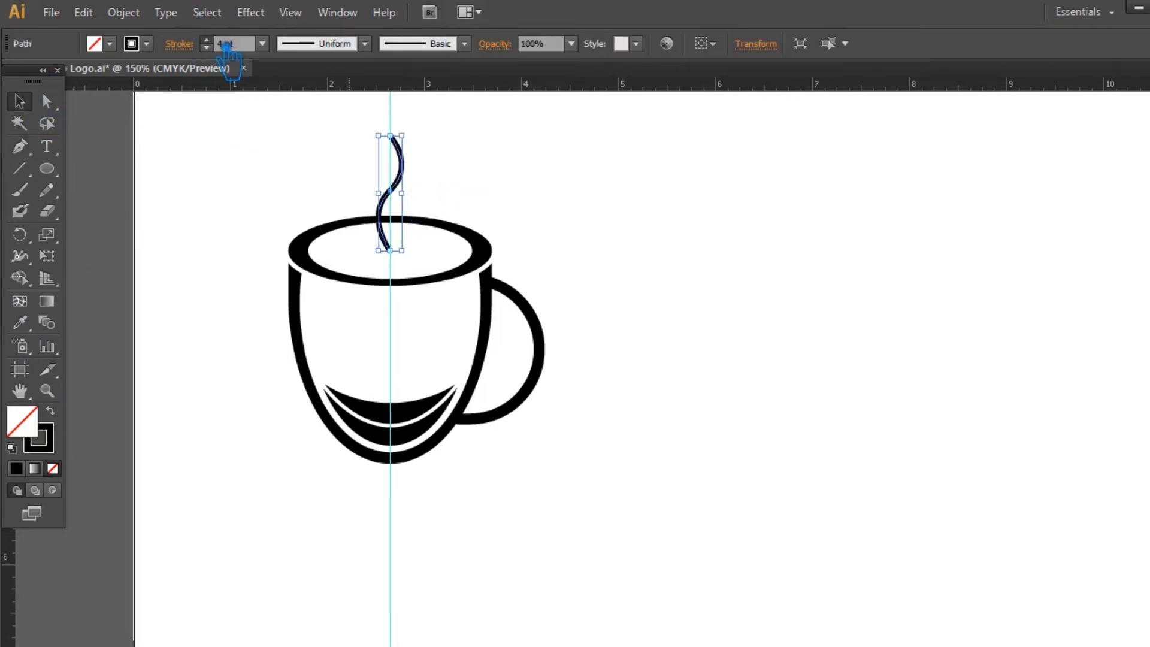
key(Up)
key(Up)
key(Down)
scroll(223, 44, down, 1)
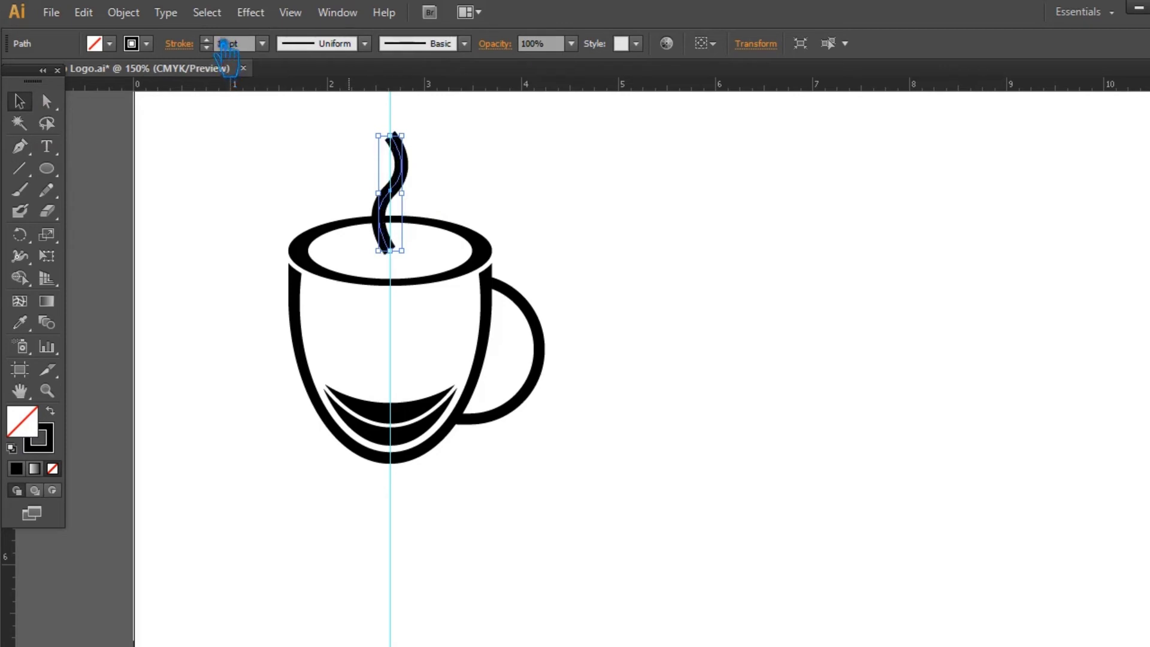
click(365, 43)
click(311, 105)
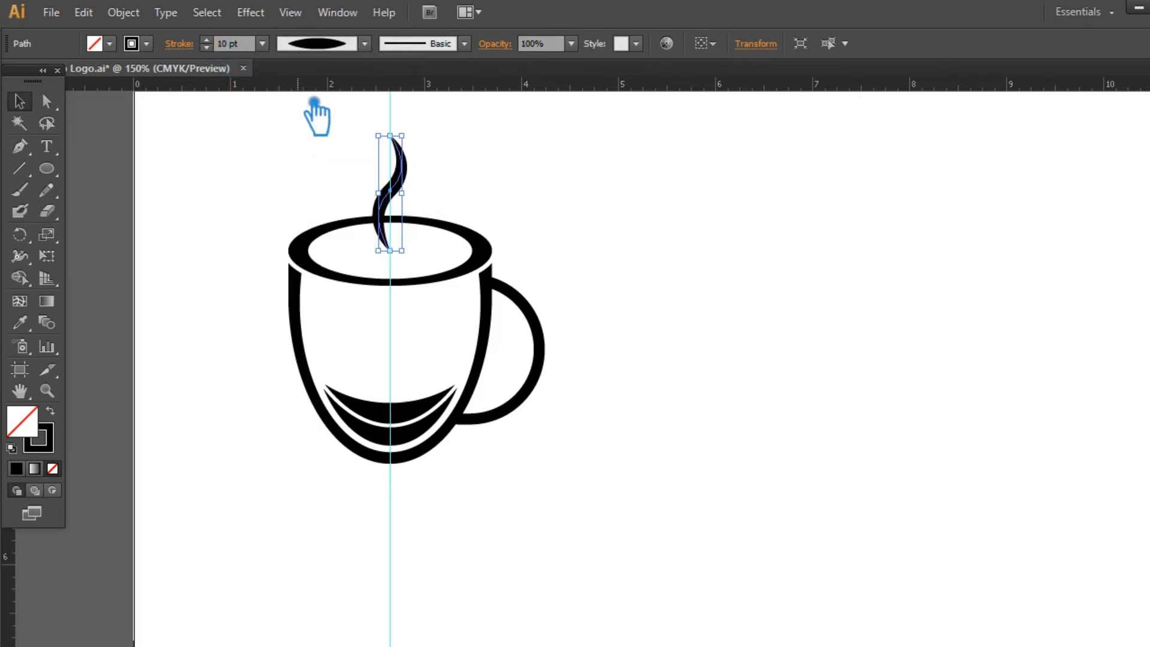
scroll(226, 49, down, 1)
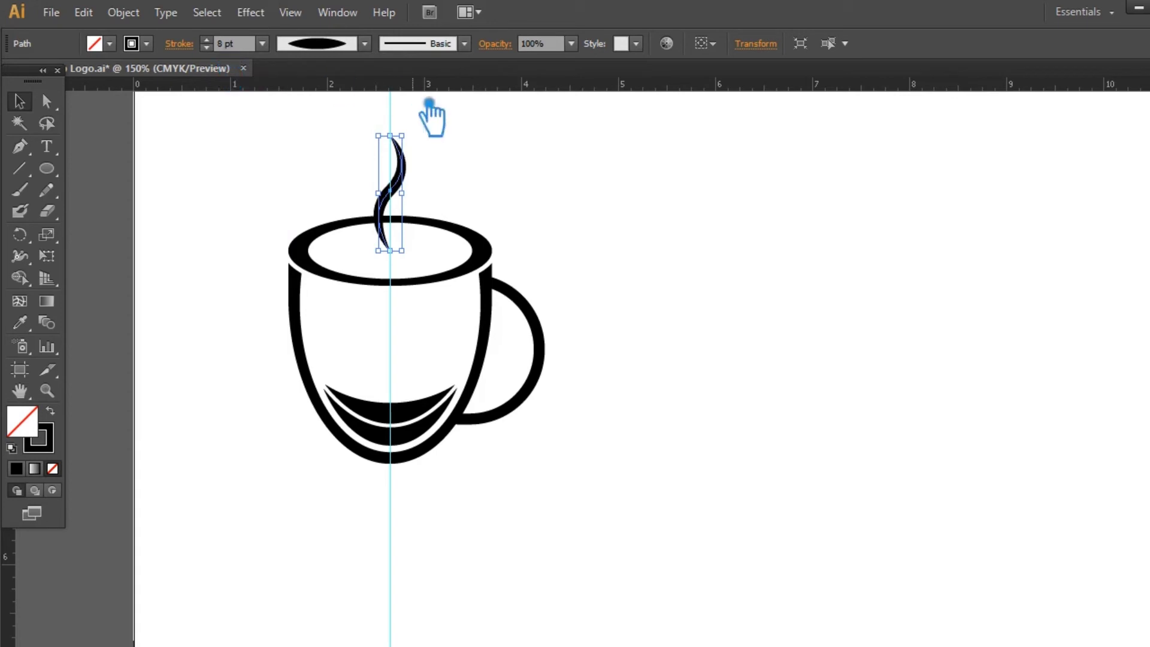
Shorten the steam curve from its upper end, keeping its base inside the rim, and set its stroke to 8 pt
drag(390, 136, 390, 151)
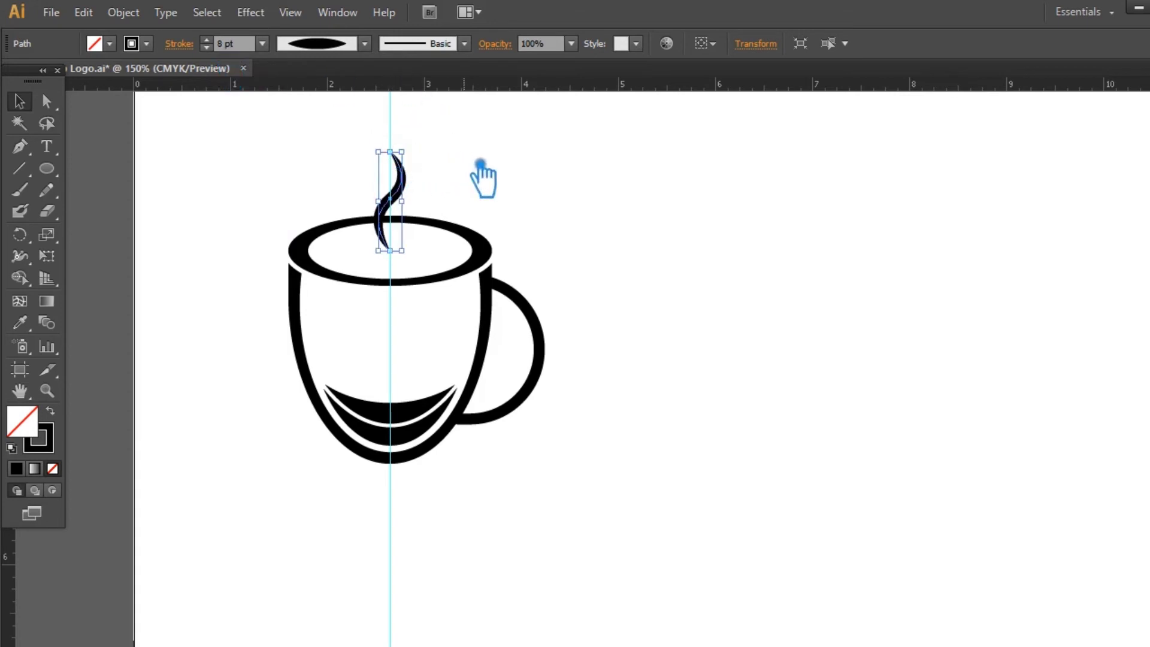
scroll(228, 67, down, 1)
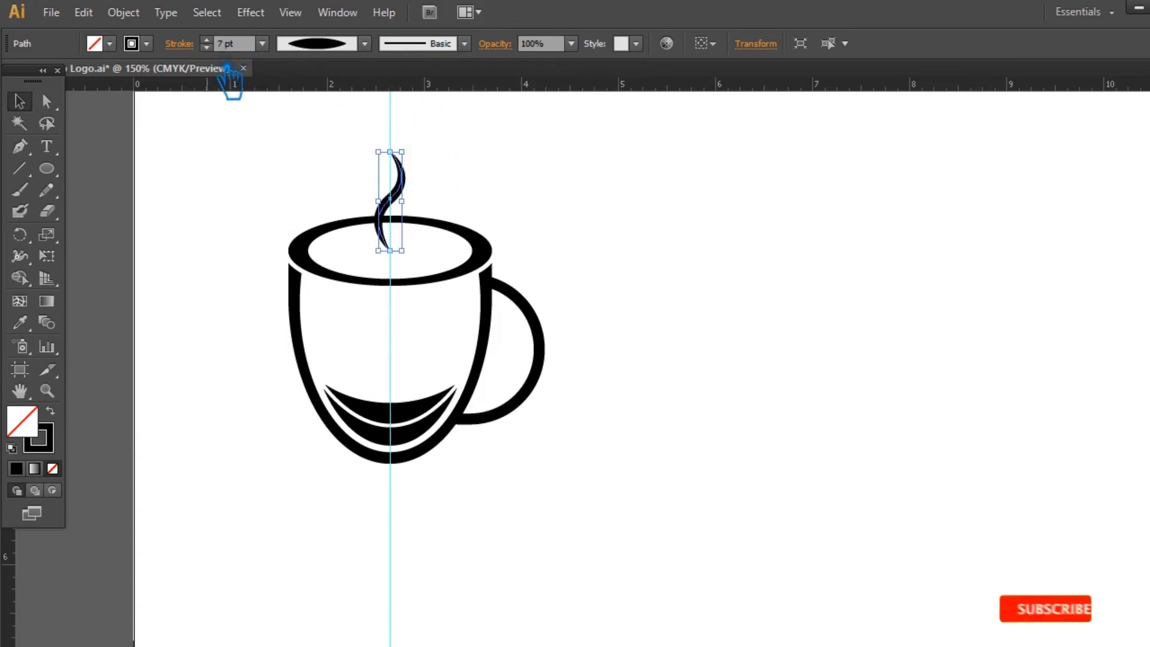
click(607, 180)
click(405, 175)
scroll(226, 48, up, 1)
click(496, 146)
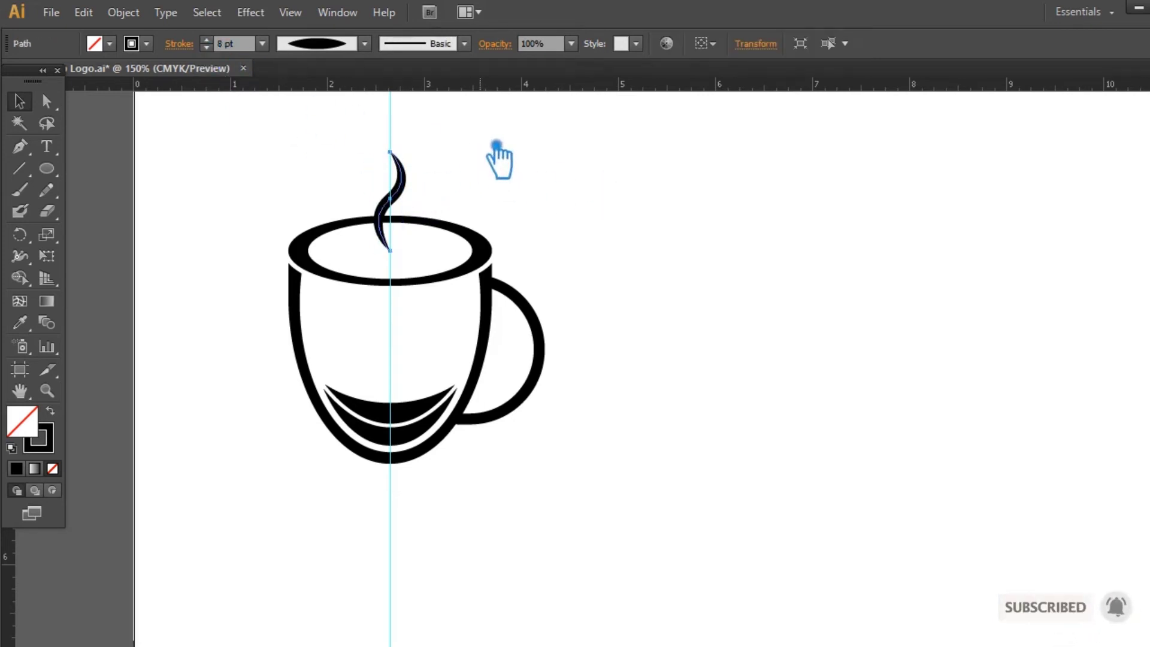
Copy the steam curve, paste it in front and nudge the copy to the right until clear of the original
key(ctrl+c)
key(ctrl+f)
key(Right)
key(Right)
key(Right)
key(Right)
key(Right)
key(Right)
key(Right)
key(Right)
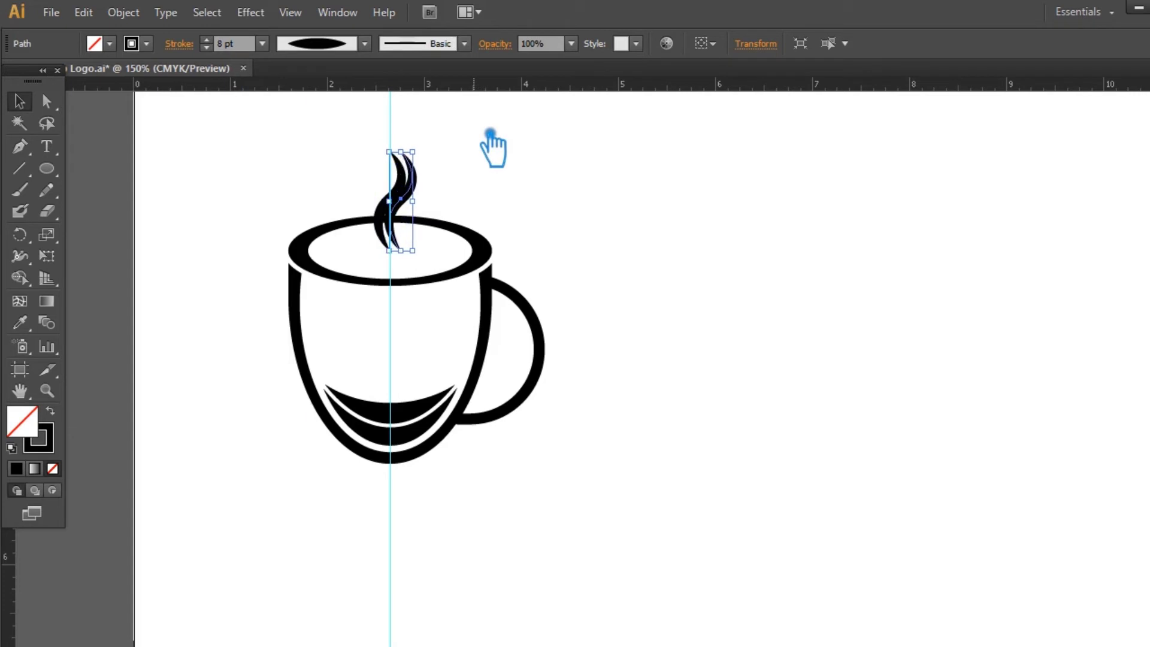
key(Right)
key(Right)
key(Right)
key(Right)
key(Right)
key(Right)
key(Right)
key(Right)
key(Right)
key(Right)
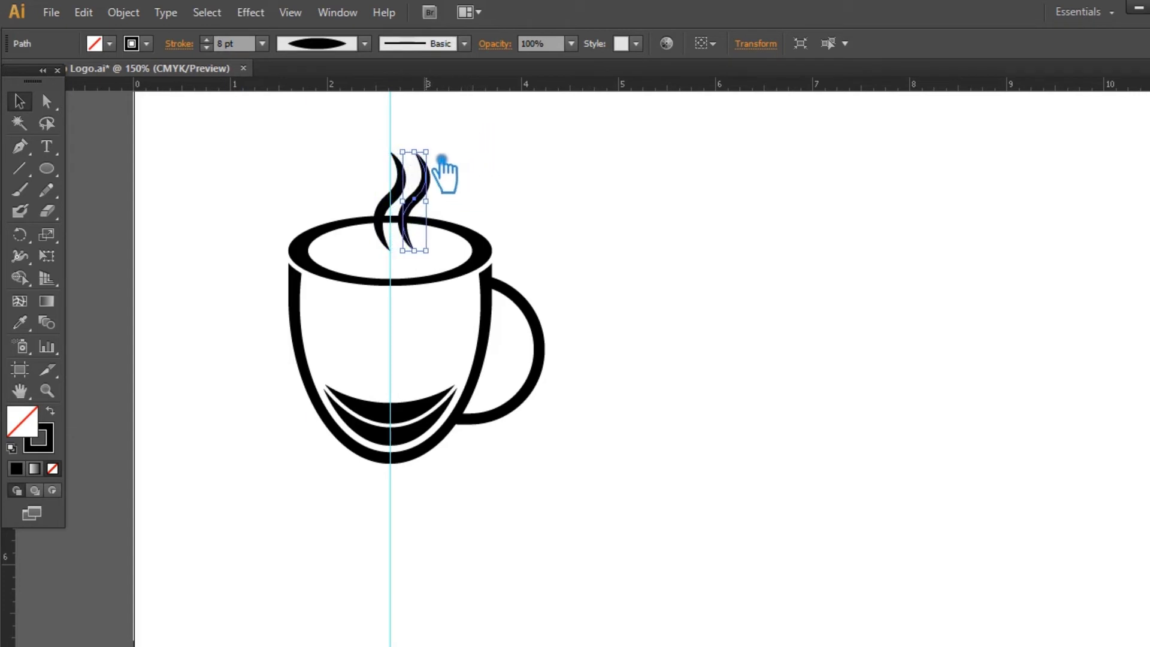
Scale the right-hand steam strand down with its base kept in place, and set its stroke to 6 pt
drag(442, 160, 436, 167)
click(207, 48)
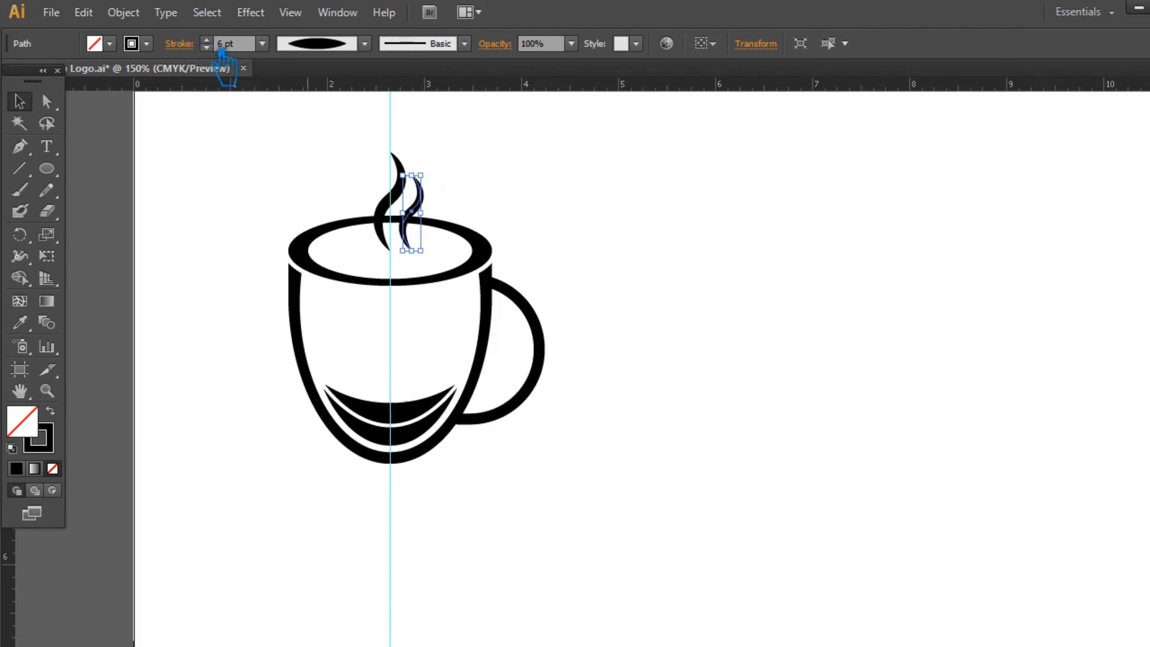
click(562, 238)
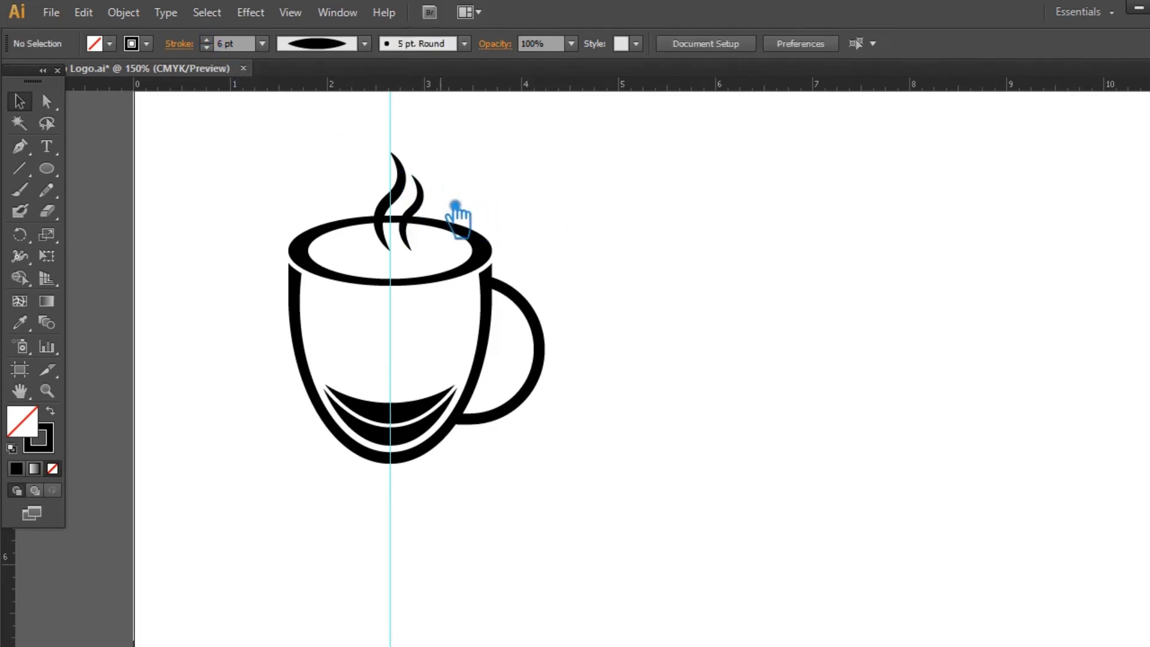
Nudge the smaller right-hand steam strand closer to the central strand
click(420, 204)
key(Left)
key(Left)
key(Left)
key(Left)
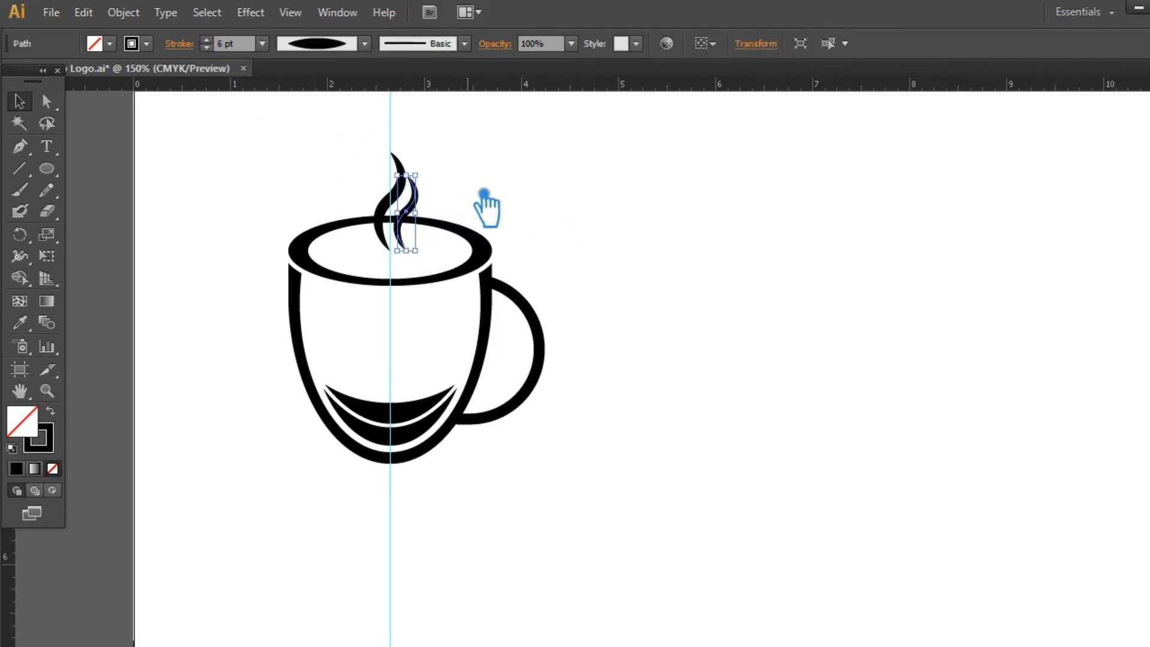
click(469, 185)
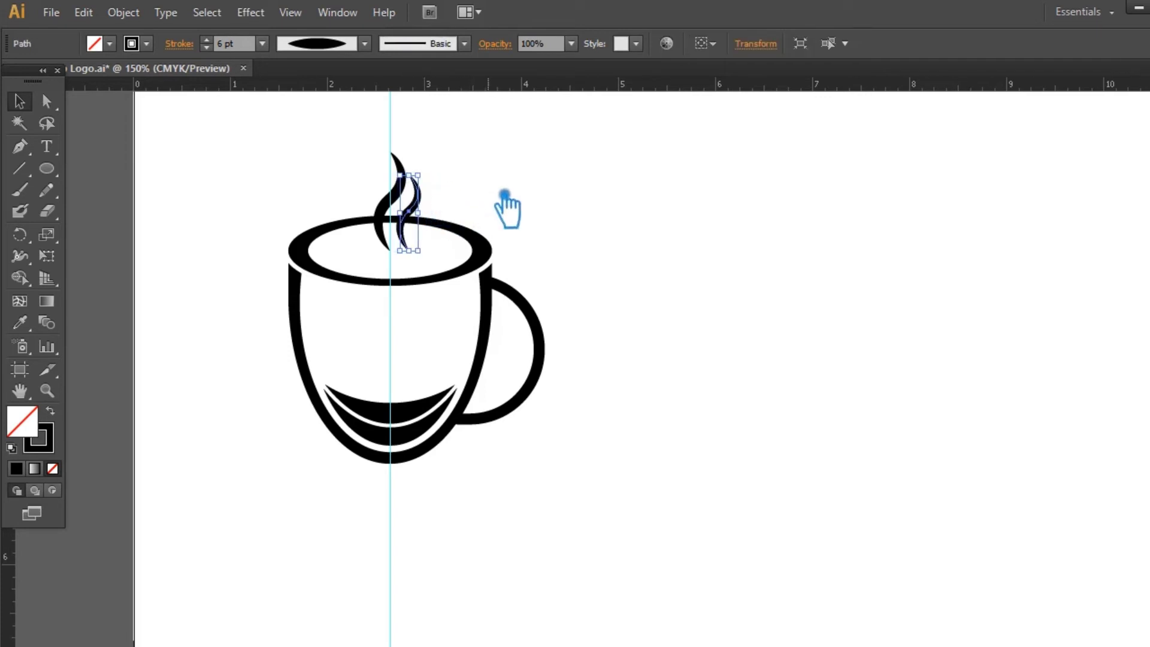
click(503, 198)
Duplicate the smaller steam strand and nudge the copy to the left side of the central strand
click(433, 216)
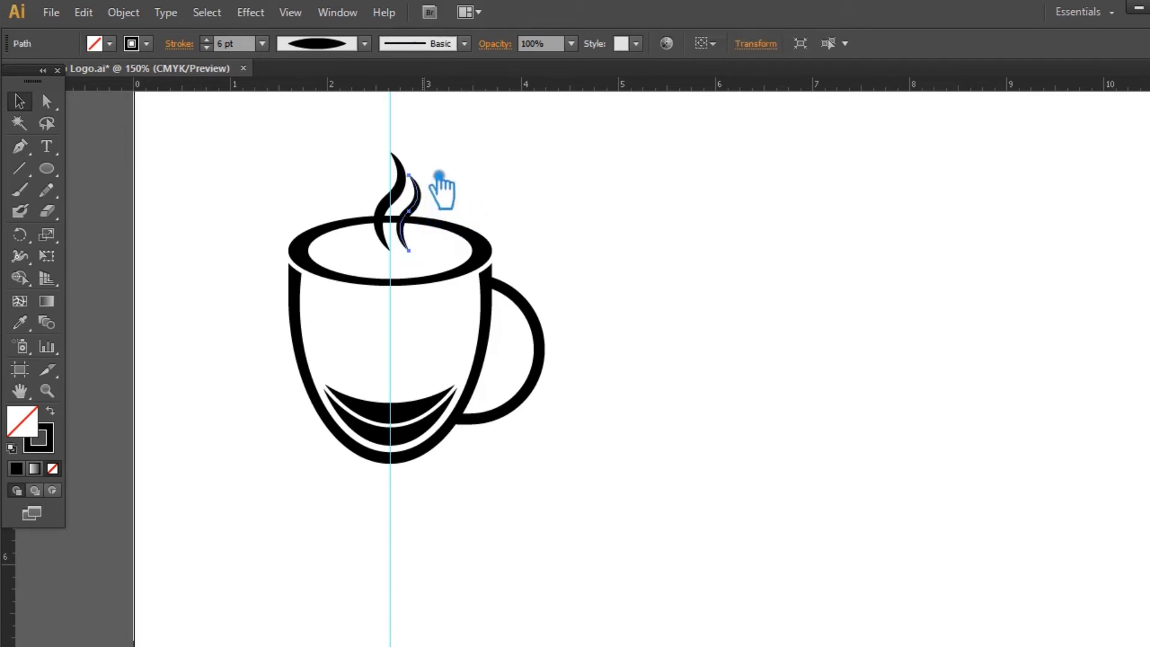
key(Left)
key(Left)
key(Left)
key(Left)
key(Left)
key(Left)
key(Left)
key(Left)
key(Left)
key(Left)
key(Left)
key(Left)
key(Left)
key(Left)
key(Left)
key(Left)
key(Left)
key(Left)
key(Left)
key(Left)
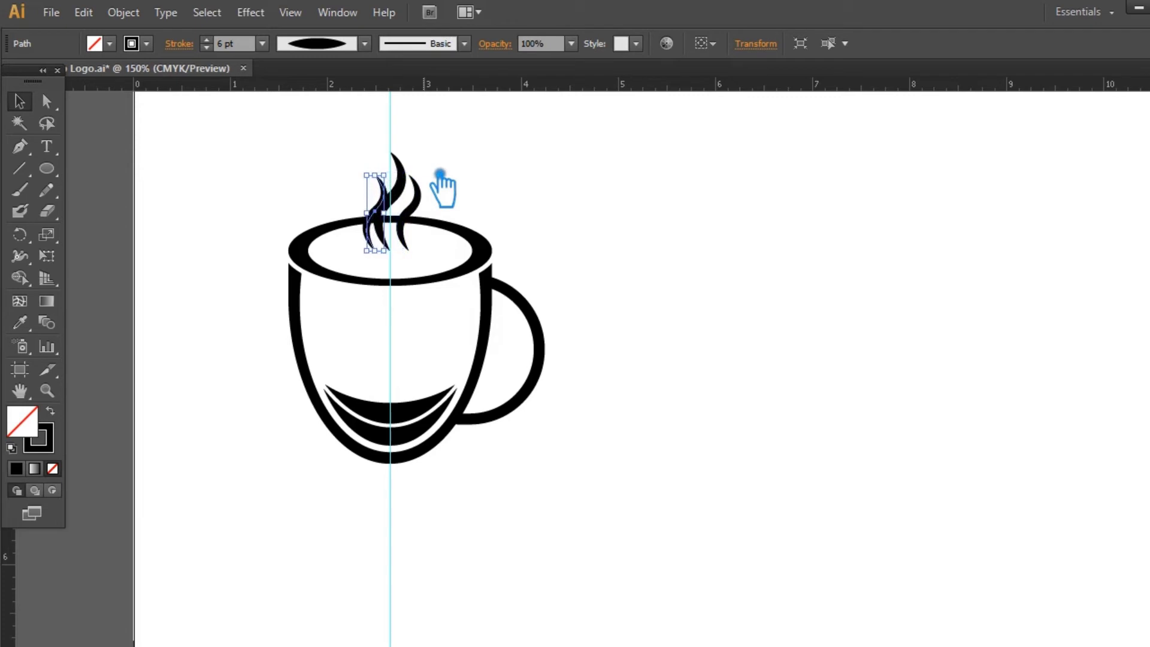
key(Left)
key(Left)
Shrink and tilt the left steam strand, and nudge it slightly toward the central strand
drag(354, 175, 370, 187)
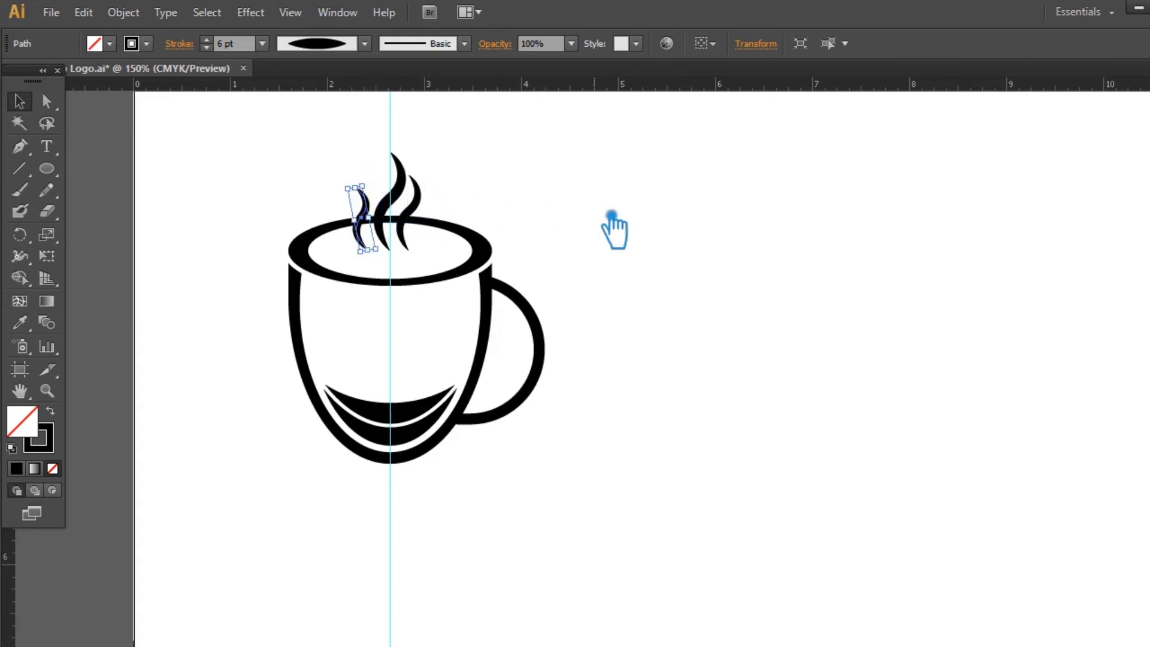
click(613, 215)
click(387, 221)
key(Right)
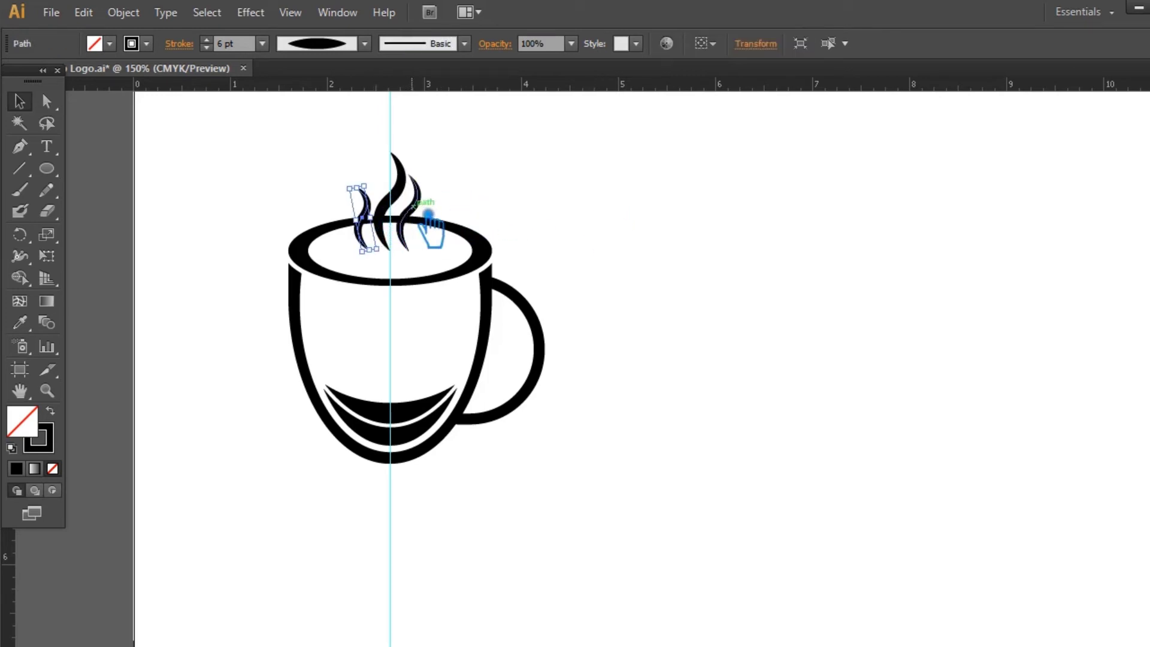
click(563, 202)
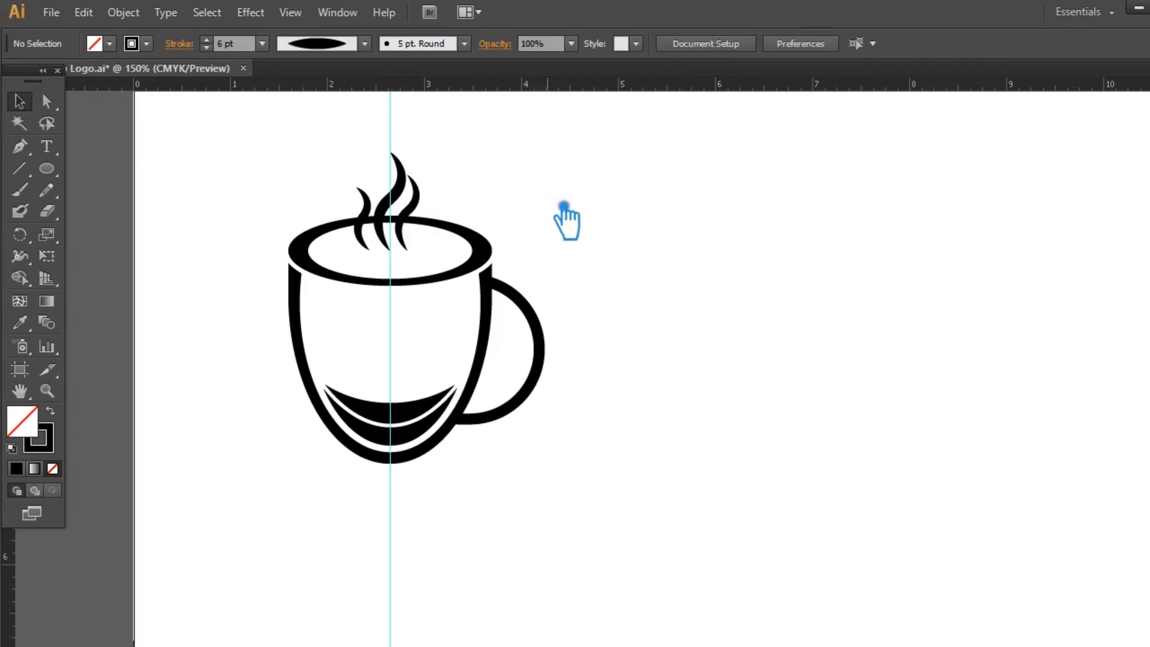
Group the three steam strands and expand their appearance into filled shapes
click(369, 198)
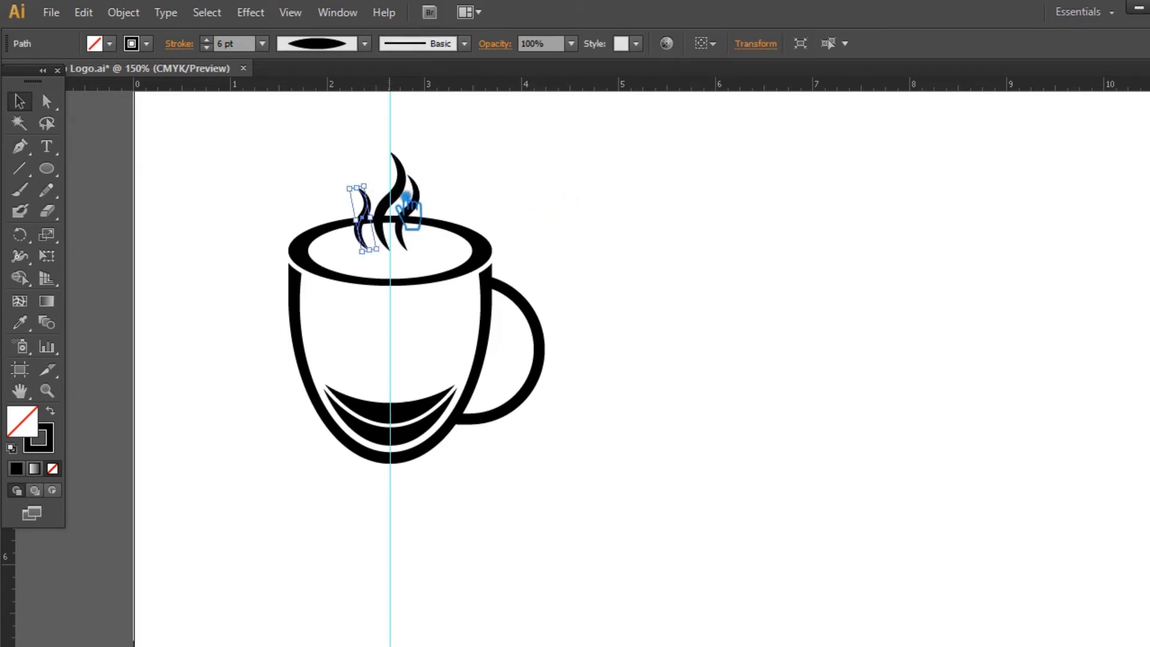
shift+click(394, 196)
shift+click(417, 196)
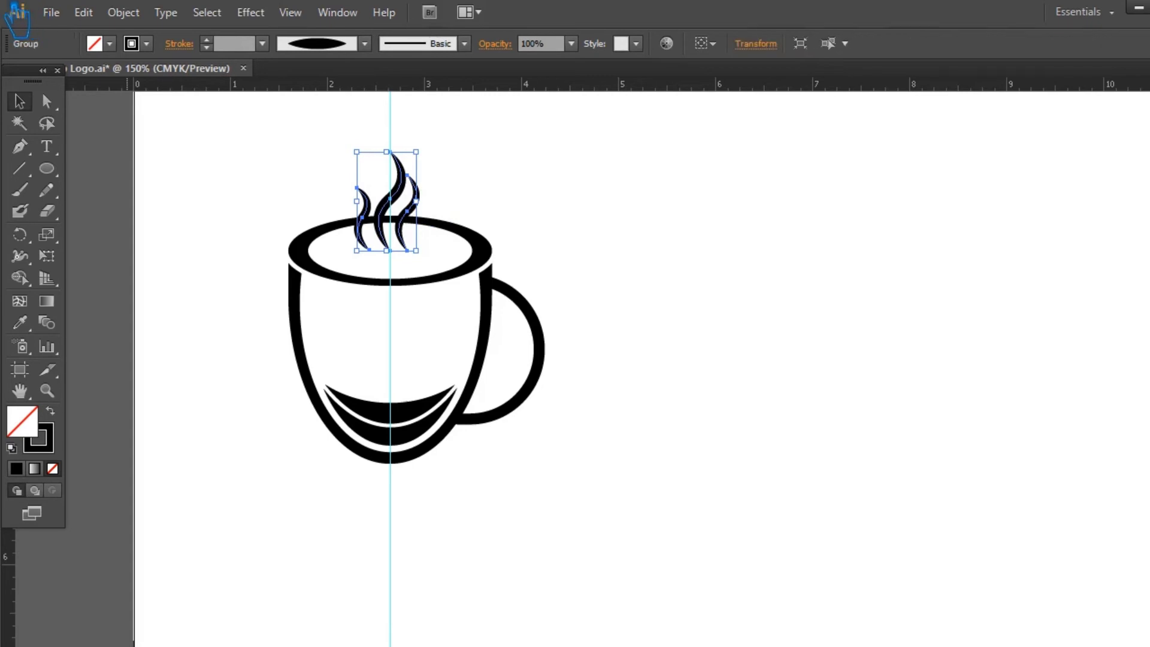
click(124, 12)
click(299, 226)
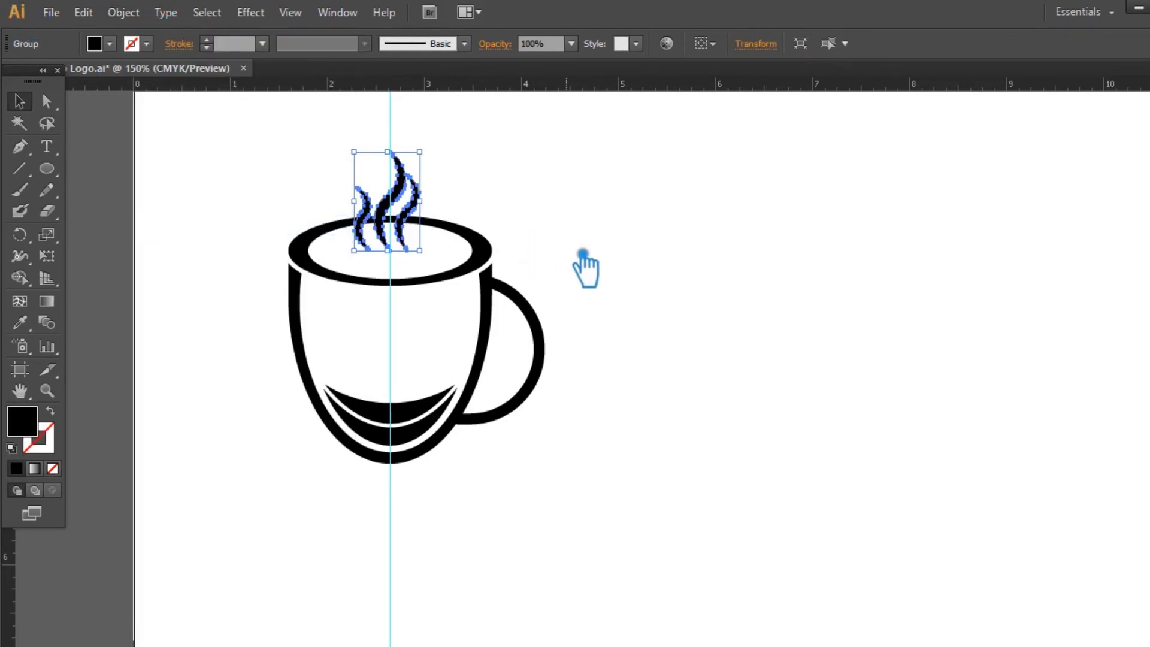
Offset the paths of the three steam strands by 0.05 in with miter joins, previewing the result
click(135, 14)
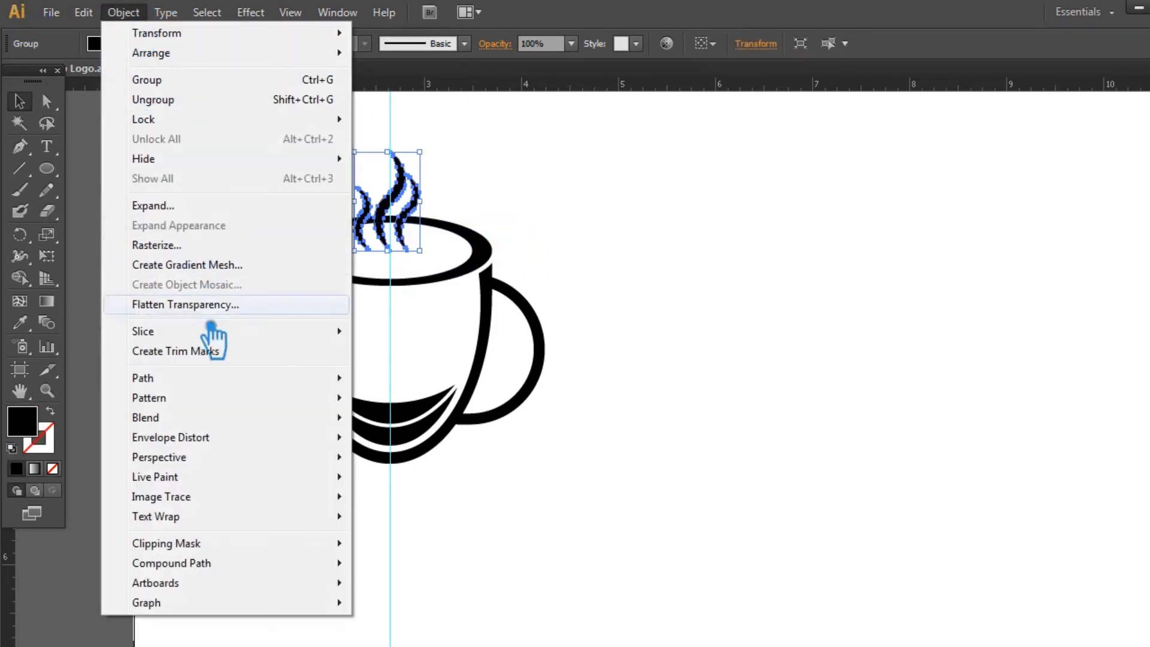
mouse_move(204, 378)
click(446, 445)
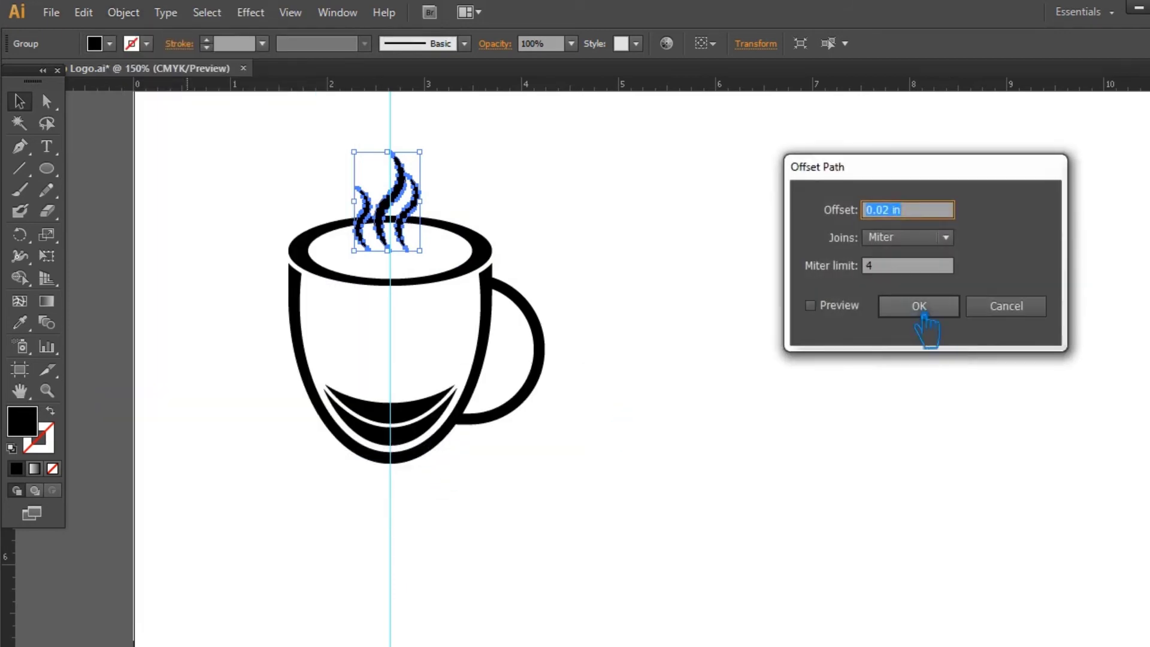
click(828, 313)
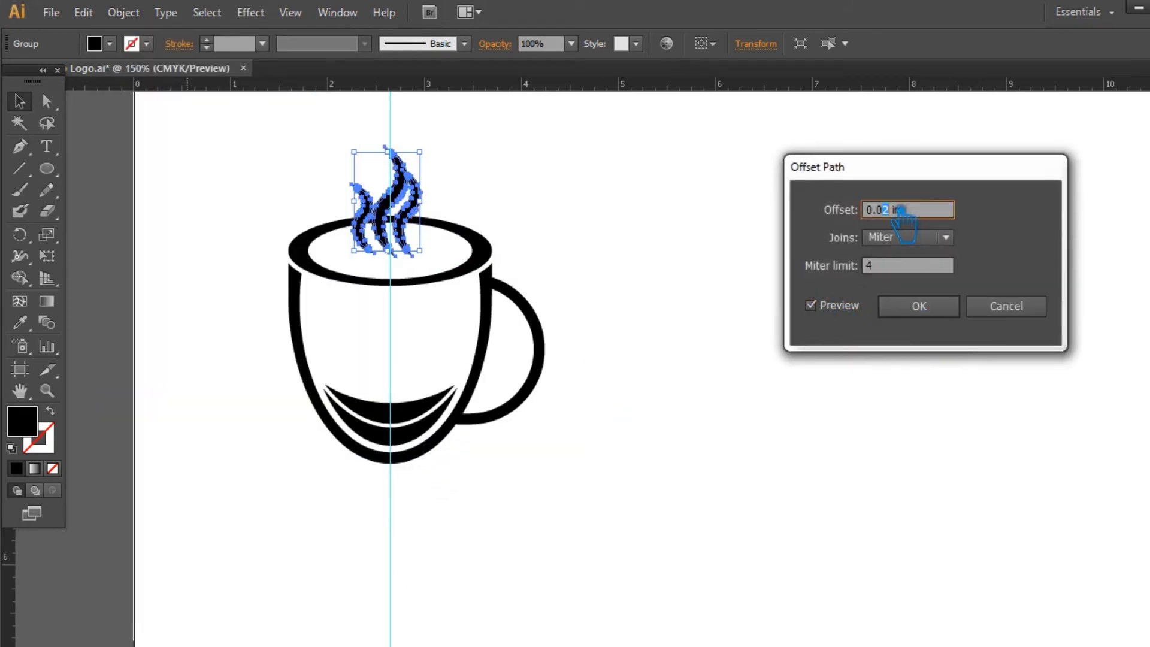
text(5)
click(945, 309)
Split the steam strands, their offset outlines and the cup rim into separate pieces with Pathfinder Divide
click(323, 183)
click(473, 247)
click(705, 235)
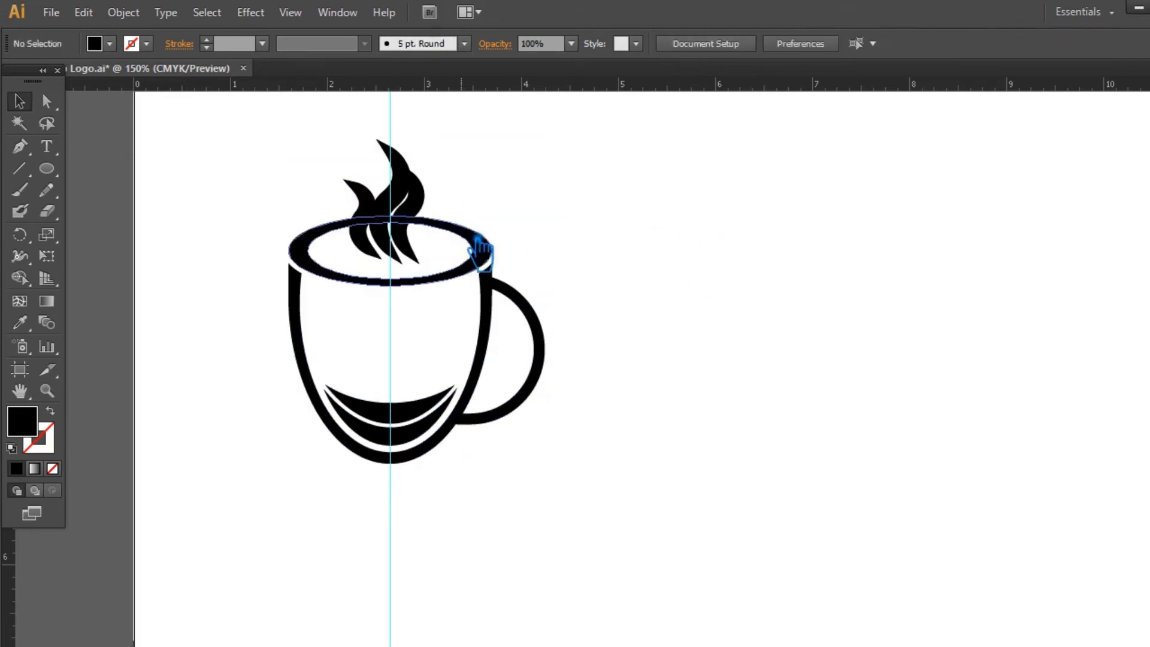
right_click(462, 232)
click(541, 342)
click(612, 234)
click(468, 232)
drag(306, 144, 458, 230)
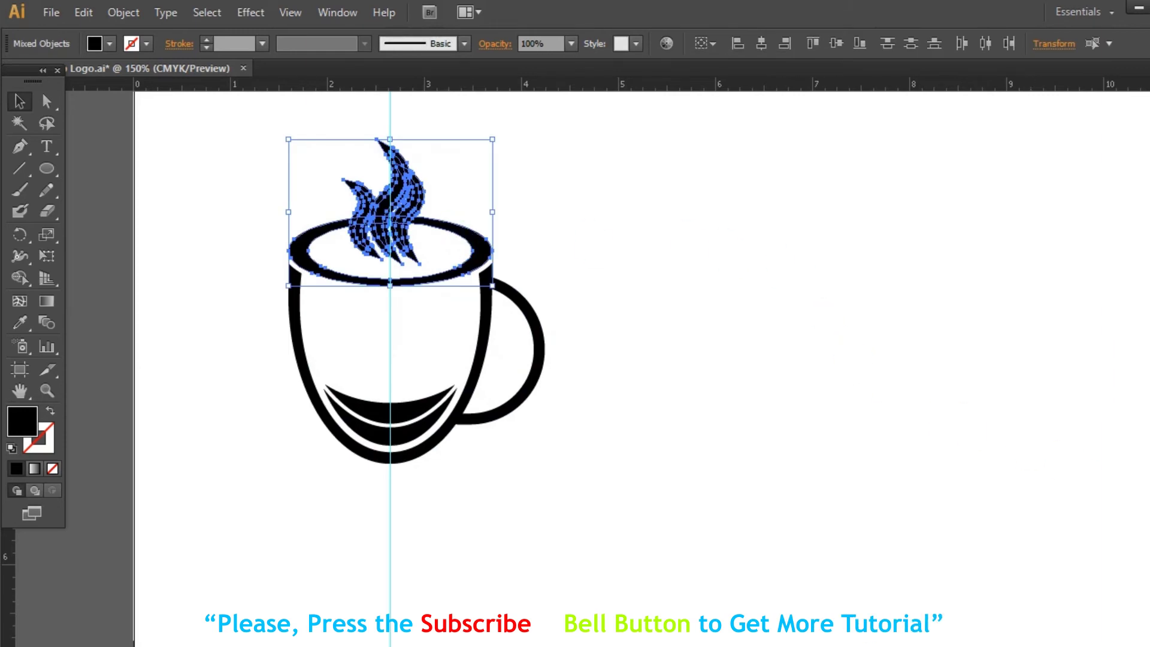
key(ctrl+shift+F9)
click(998, 525)
click(1149, 431)
click(785, 321)
Ungroup the divided pieces and delete the offset piece around the tip of the central steam strand
right_click(390, 190)
click(394, 167)
right_click(390, 167)
click(465, 274)
click(431, 164)
click(420, 160)
key(Delete)
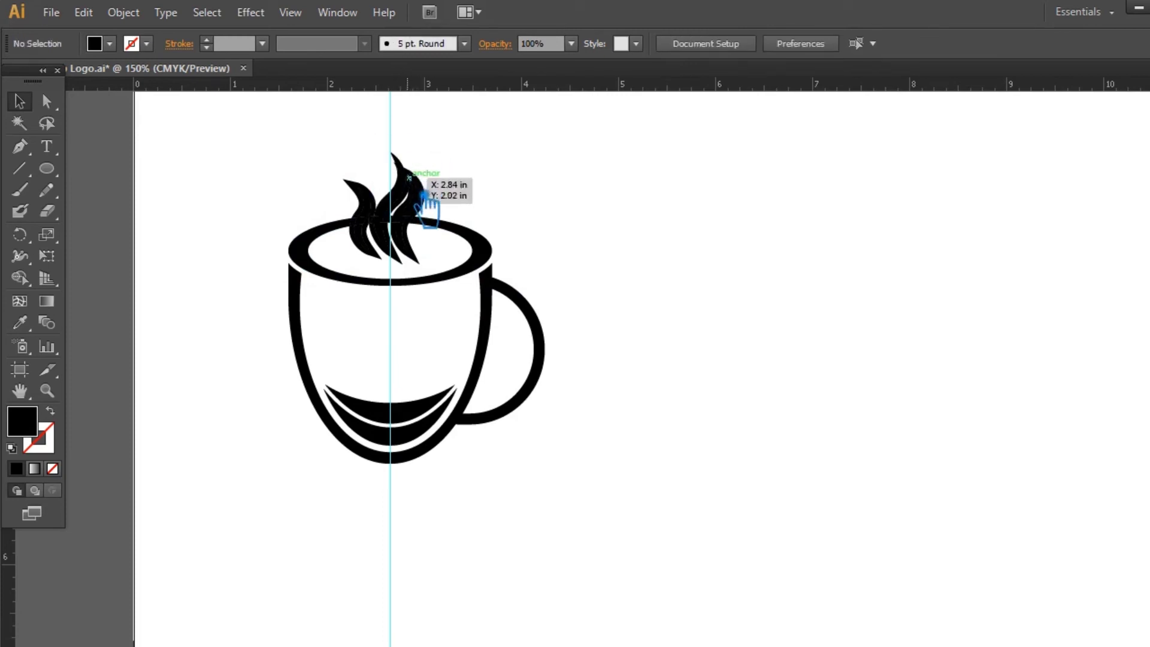
Delete the larger offset pieces filling the space between the central and right steam strands
click(402, 201)
key(Delete)
click(422, 200)
key(Delete)
click(407, 179)
key(Delete)
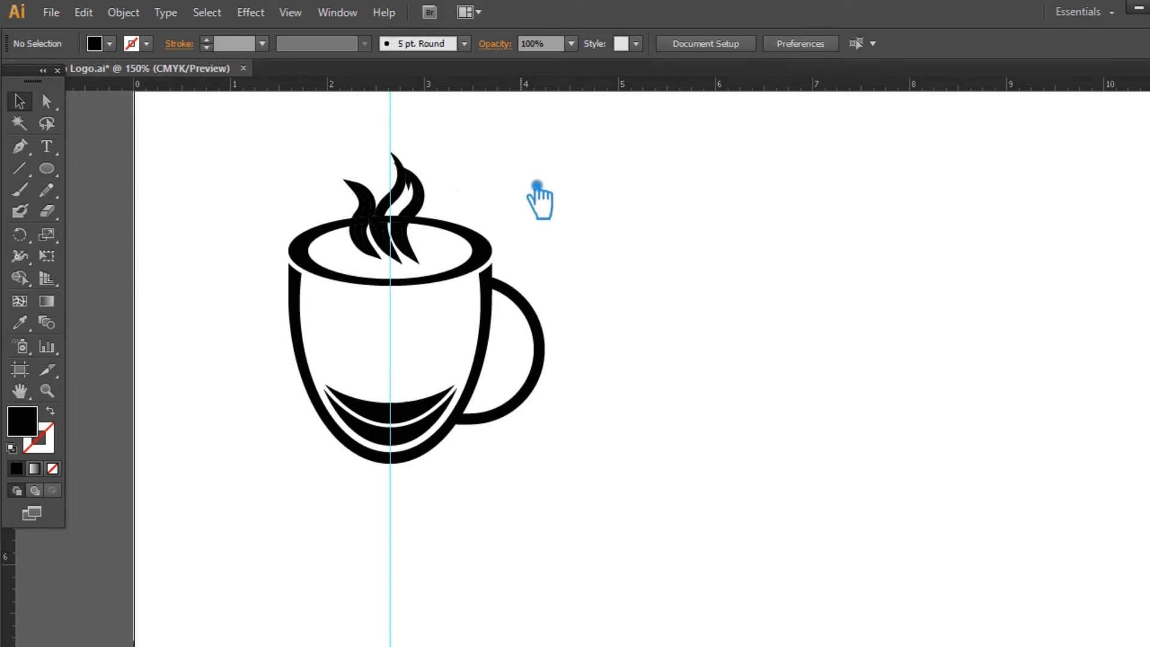
Delete the remaining offset slivers beside the central strand's tip and between the tops of the central and right strands
key(ctrl+plus)
key(ctrl+plus)
key(ctrl+plus)
drag(288, 213, 670, 584)
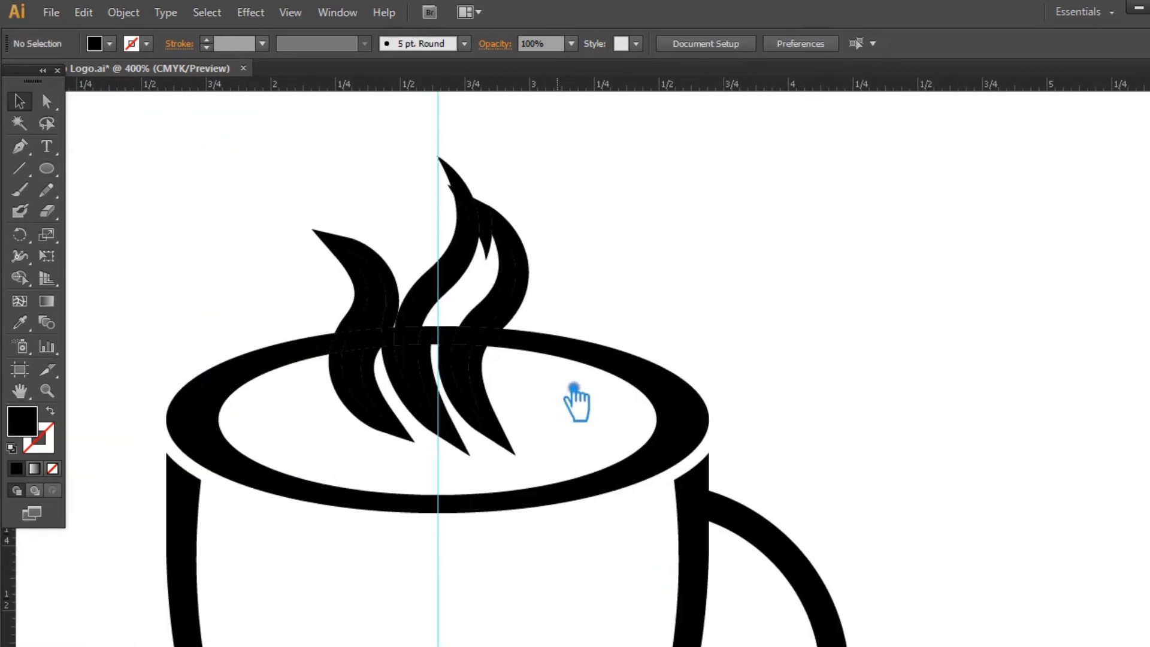
click(455, 192)
key(Delete)
click(462, 193)
key(Delete)
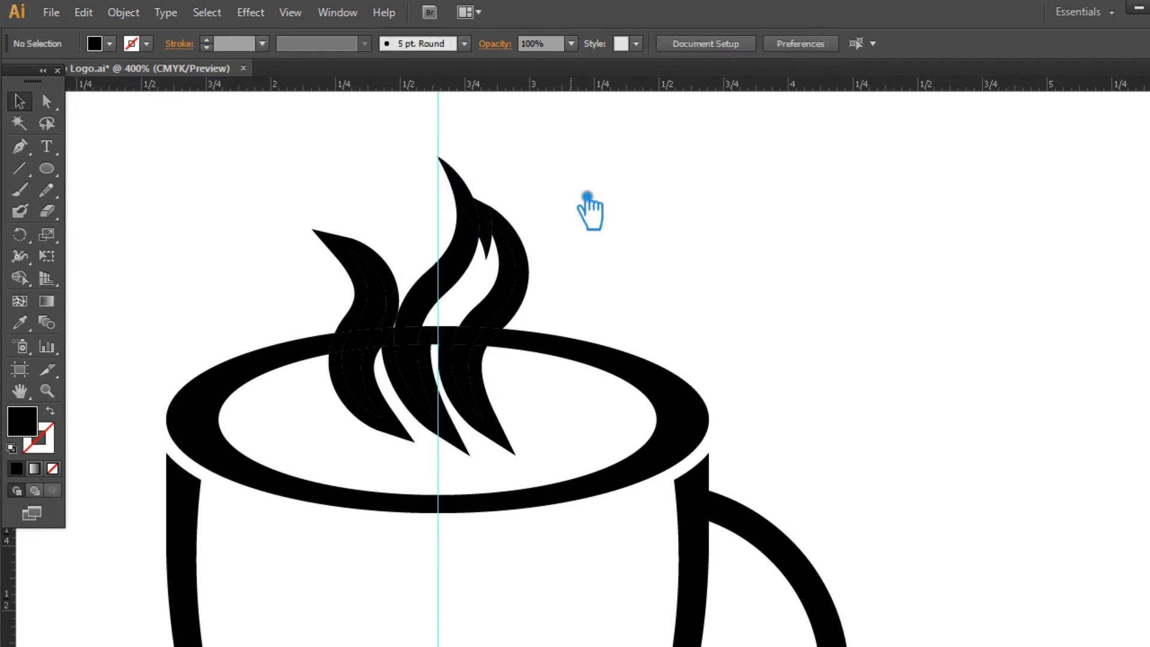
click(503, 253)
key(Delete)
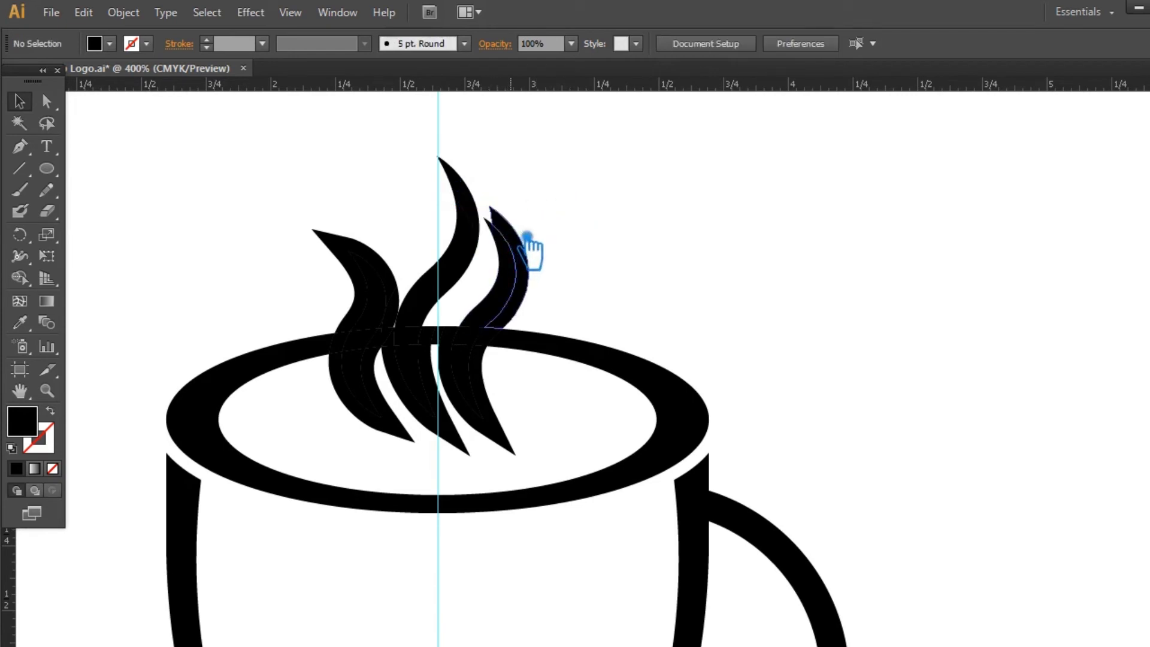
Delete the offset pieces around the left strand, outside the right strand and along the strands' lower ends
click(475, 449)
key(Delete)
drag(433, 460, 404, 317)
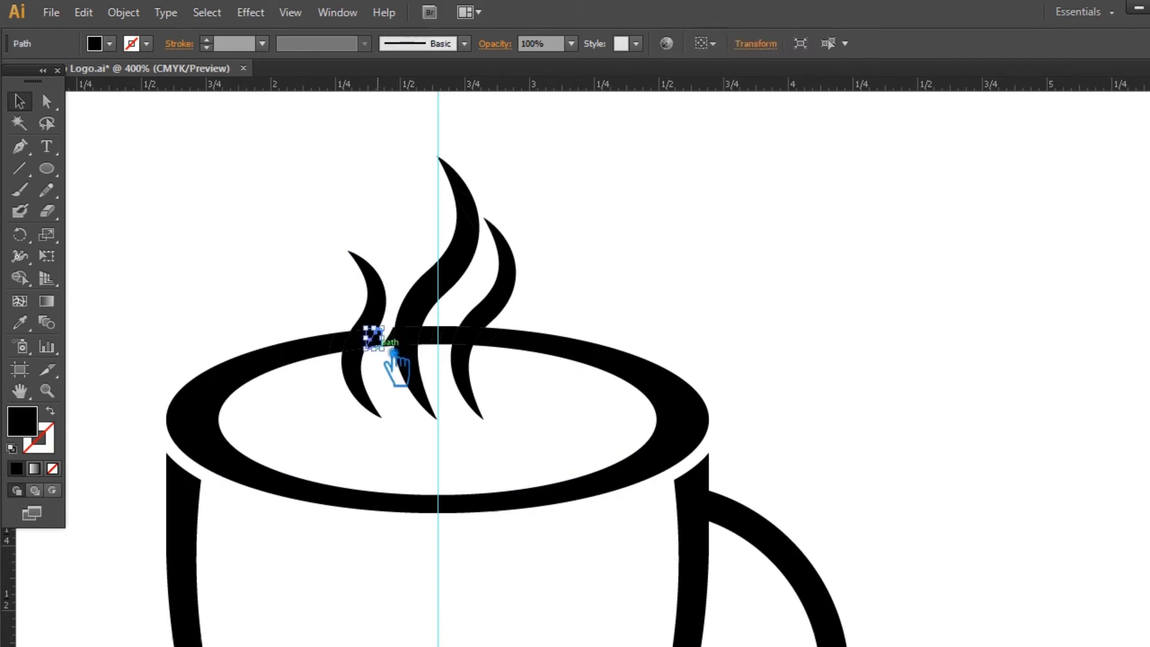
Delete the rim pieces beside and between the steam strands so that white gaps separate them from the rim
click(342, 342)
key(Delete)
click(465, 347)
key(Delete)
click(456, 345)
key(Delete)
click(504, 356)
key(Delete)
Reveal the leftover unfilled path between the central and right steam strands and delete it
drag(299, 157, 592, 428)
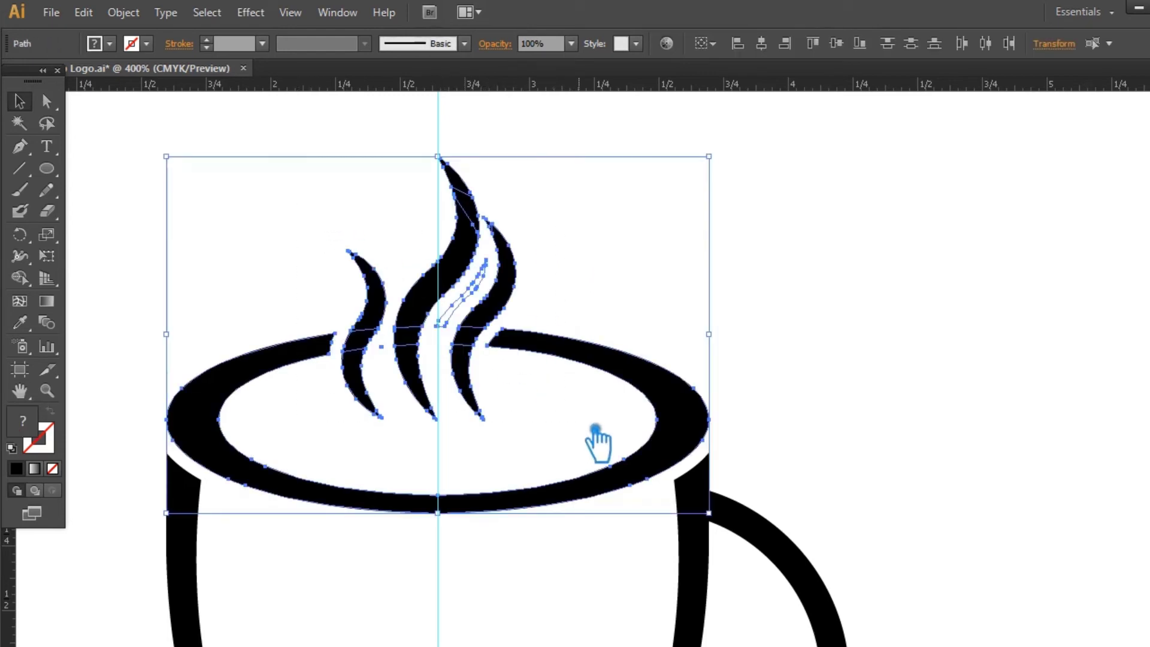
click(625, 322)
click(474, 308)
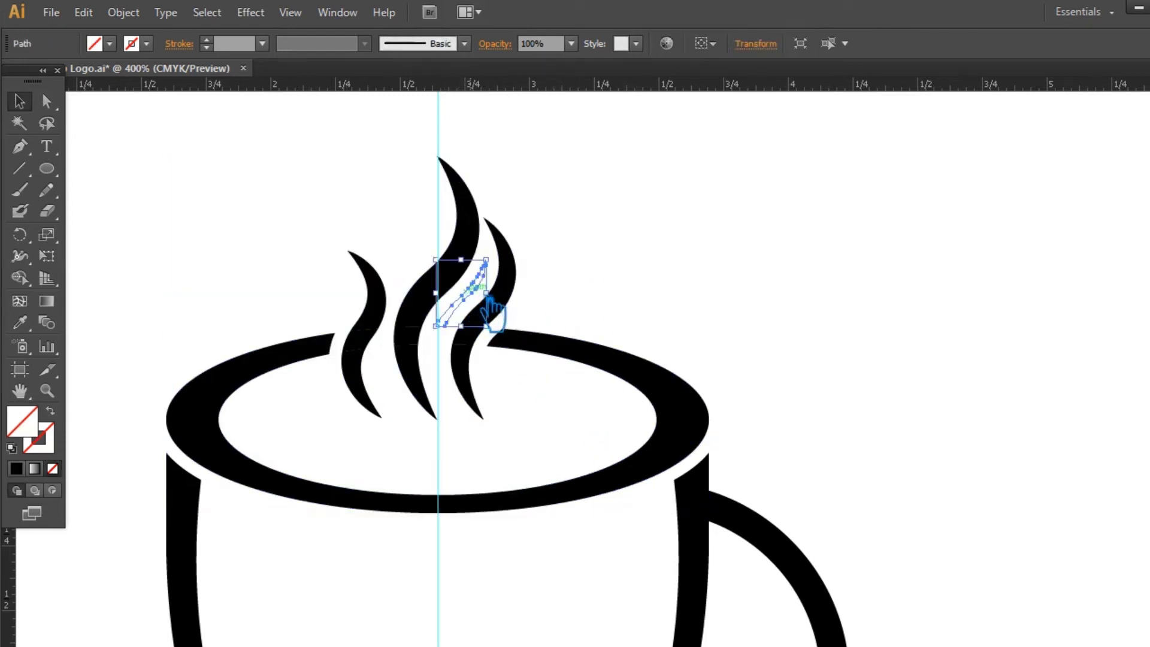
key(Delete)
Select the steam strand pieces without the rim and merge them with Pathfinder Unite
drag(265, 128, 601, 427)
shift+click(571, 352)
click(1149, 479)
click(997, 482)
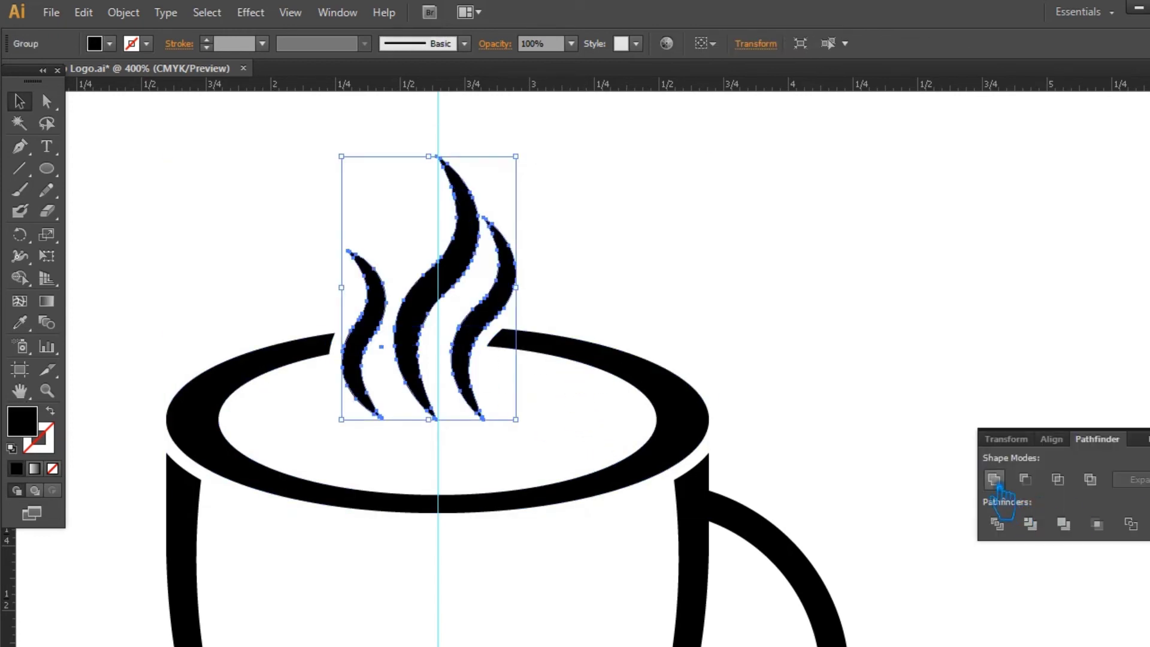
click(1149, 439)
click(1056, 404)
click(416, 365)
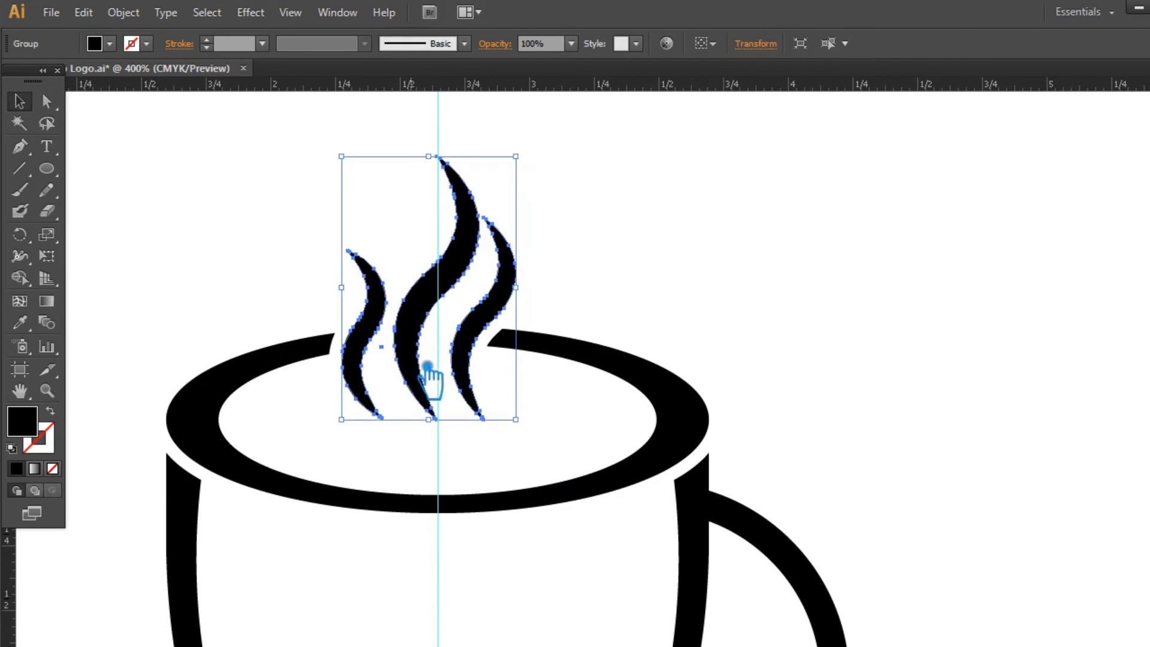
Ungroup the united steam strands and delete the stray point beside the left strand
right_click(417, 320)
click(483, 425)
click(710, 234)
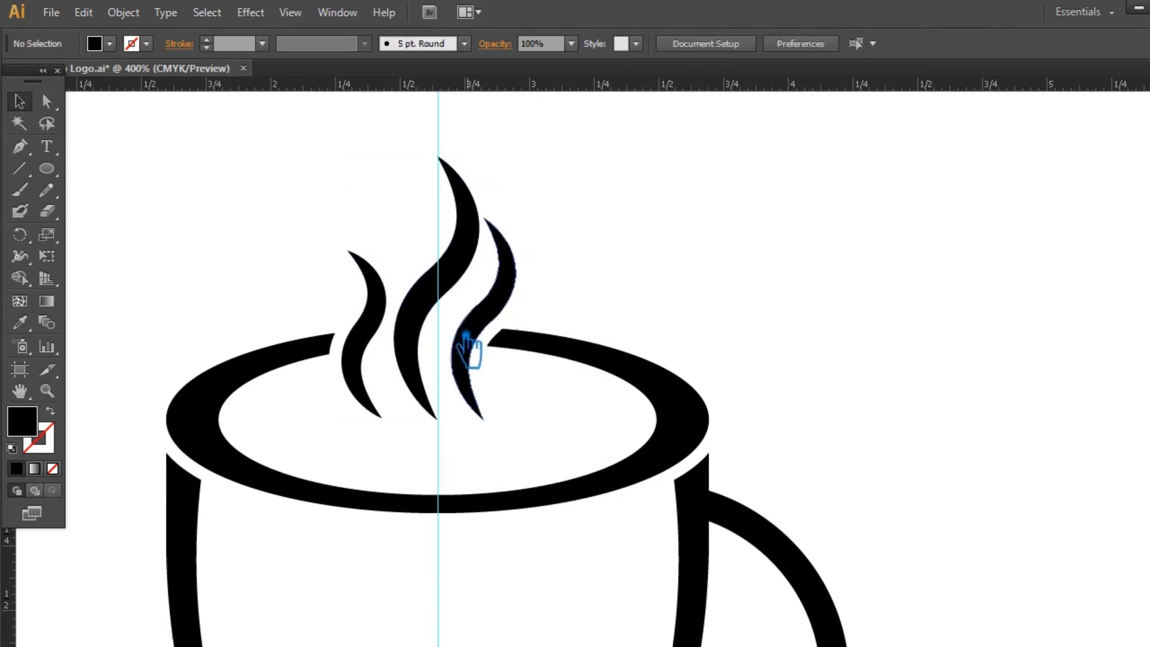
click(382, 347)
key(Delete)
Group the three steam strands, leaving the cup rim out of the selection
drag(242, 127, 654, 394)
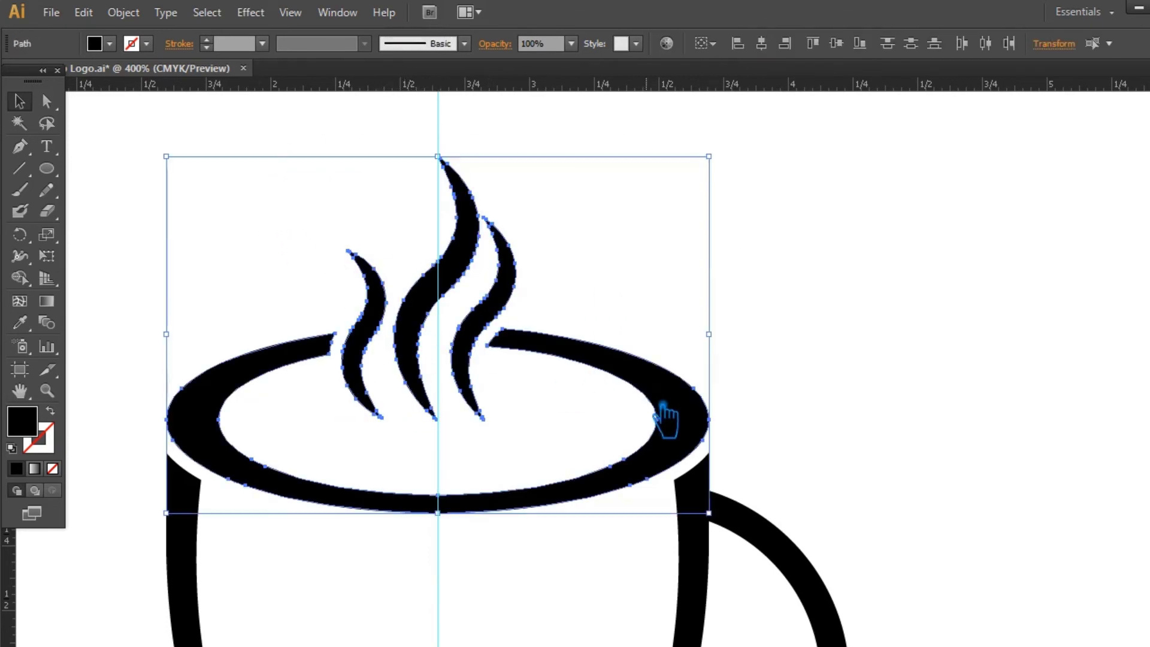
shift+click(620, 363)
key(ctrl+g)
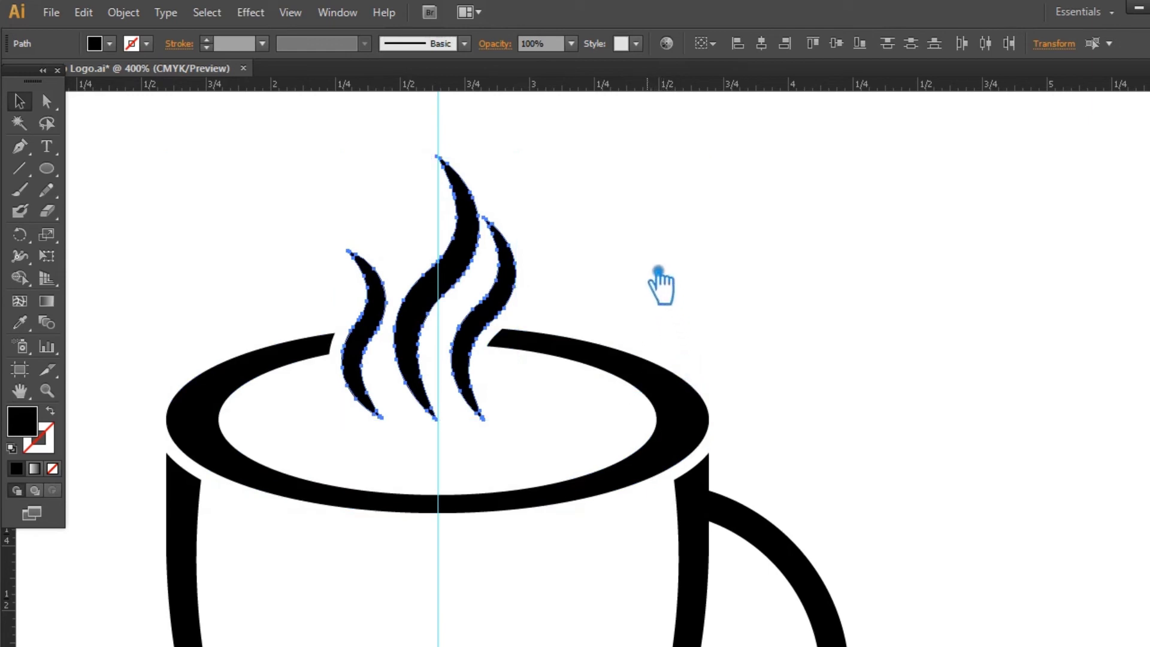
key(ctrl+g)
Fill the grouped steam strands with a medium gray
double_click(36, 427)
drag(389, 313, 369, 282)
click(804, 154)
click(847, 284)
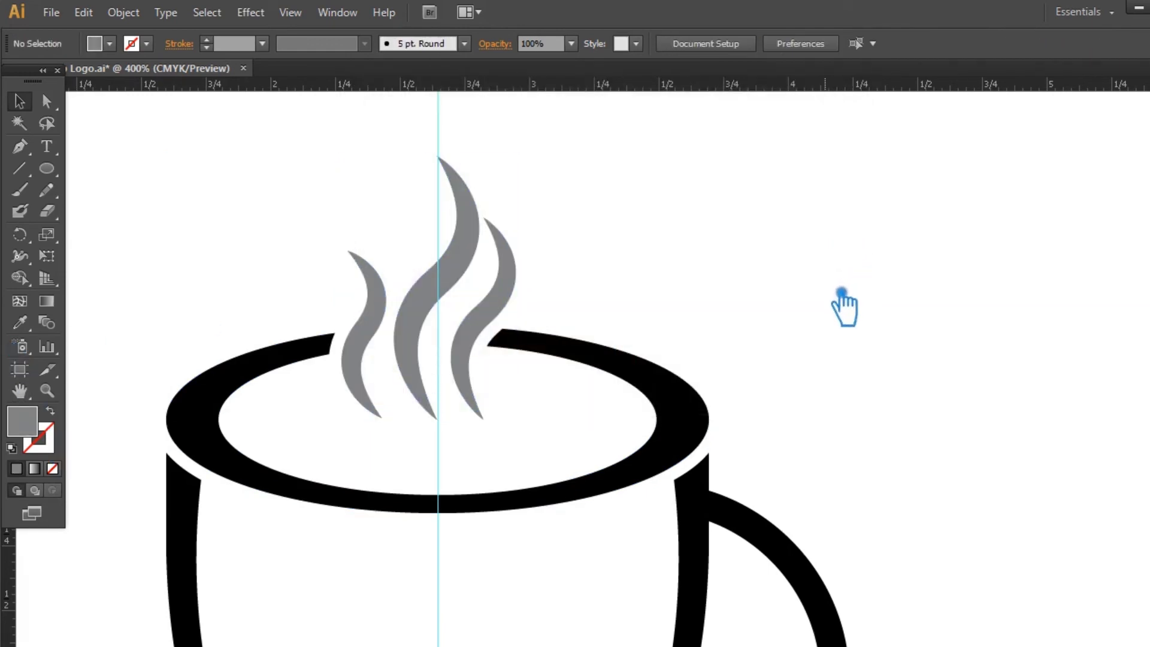
Group the two crescent liquid shapes near the base of the cup
key(ctrl+minus)
key(ctrl+minus)
key(ctrl+minus)
drag(849, 427, 767, 379)
click(483, 507)
shift+click(480, 531)
key(ctrl+g)
key(ctrl+g)
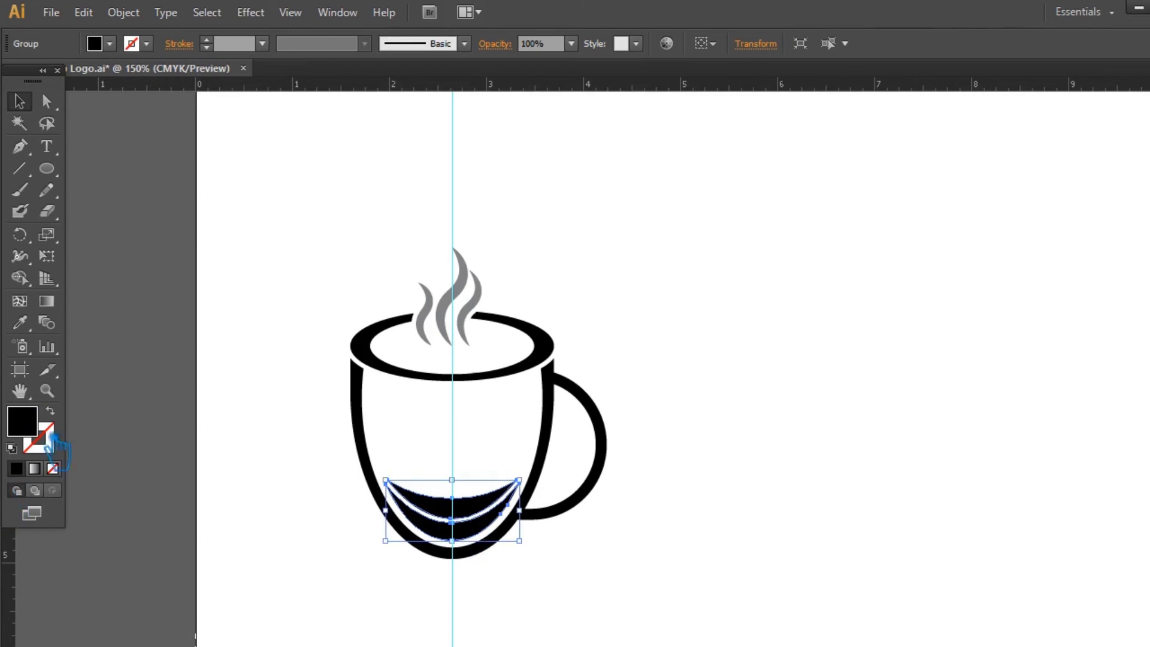
Fill the grouped liquid shapes with a medium brown
double_click(33, 422)
drag(627, 366, 635, 356)
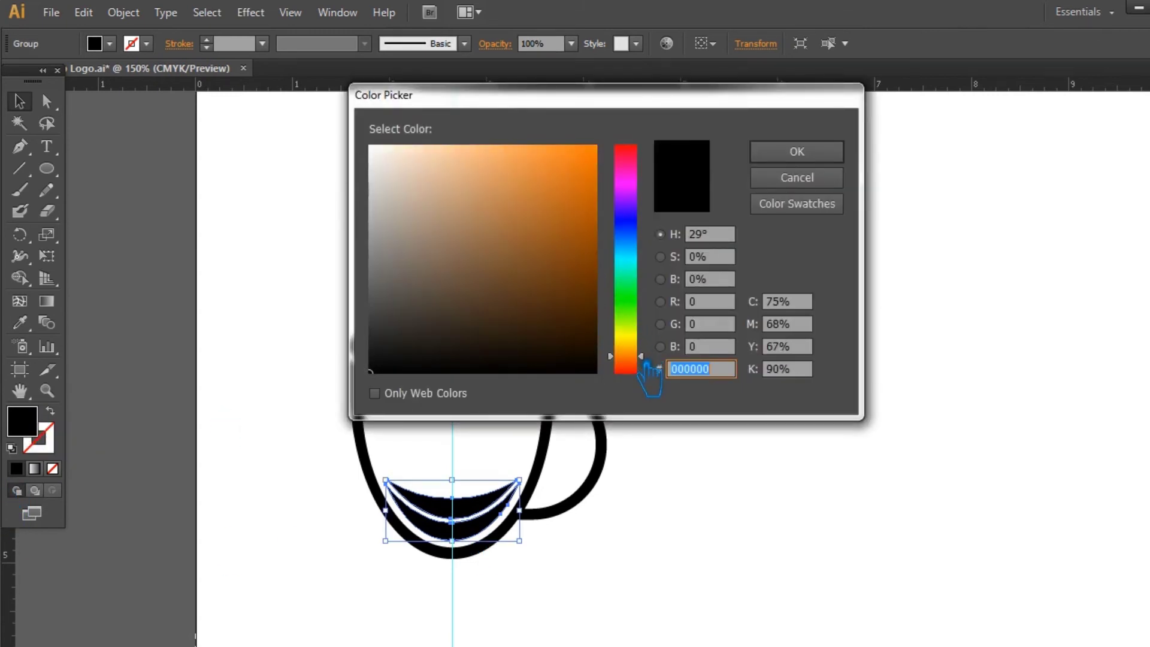
click(499, 282)
click(797, 152)
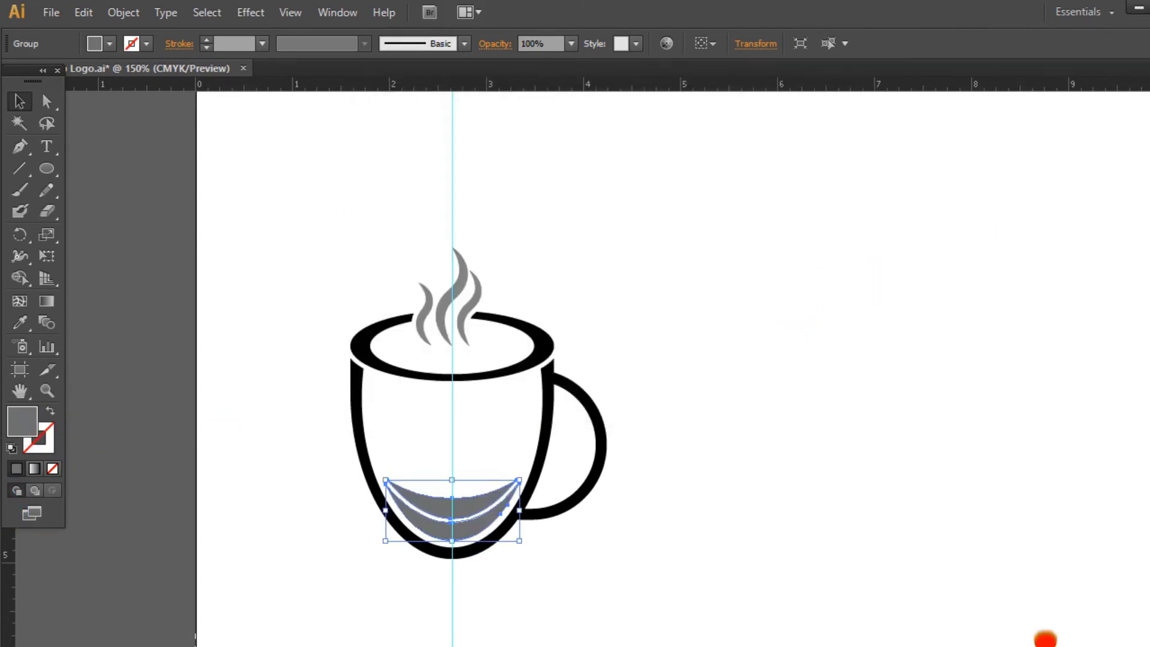
click(1147, 78)
click(1105, 130)
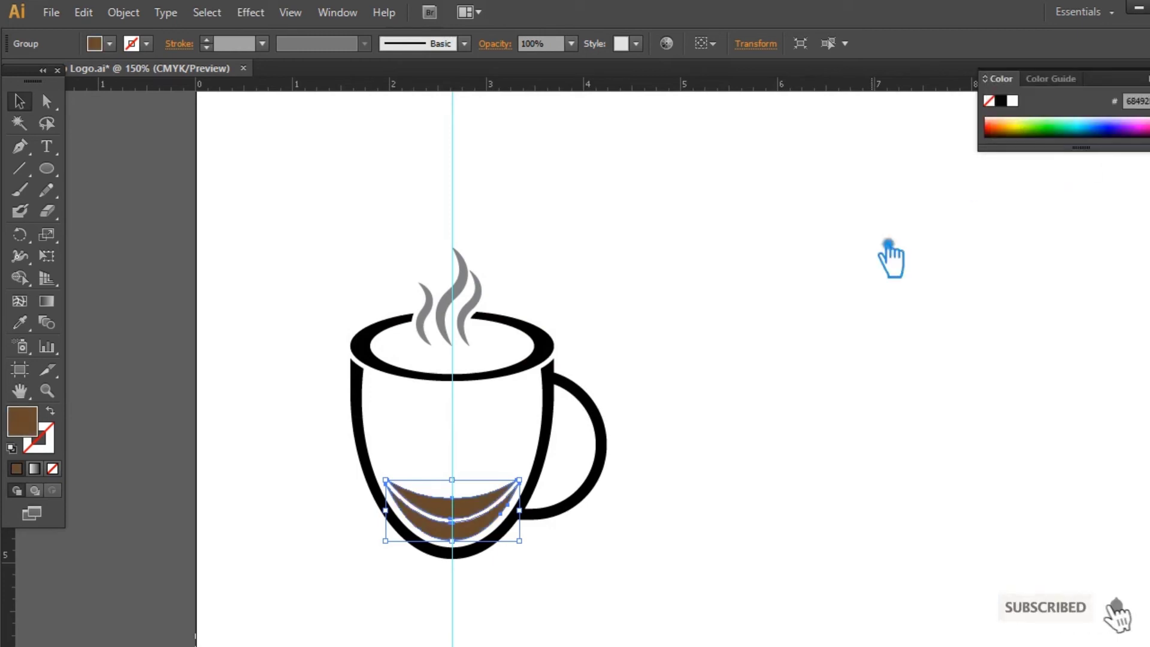
click(814, 412)
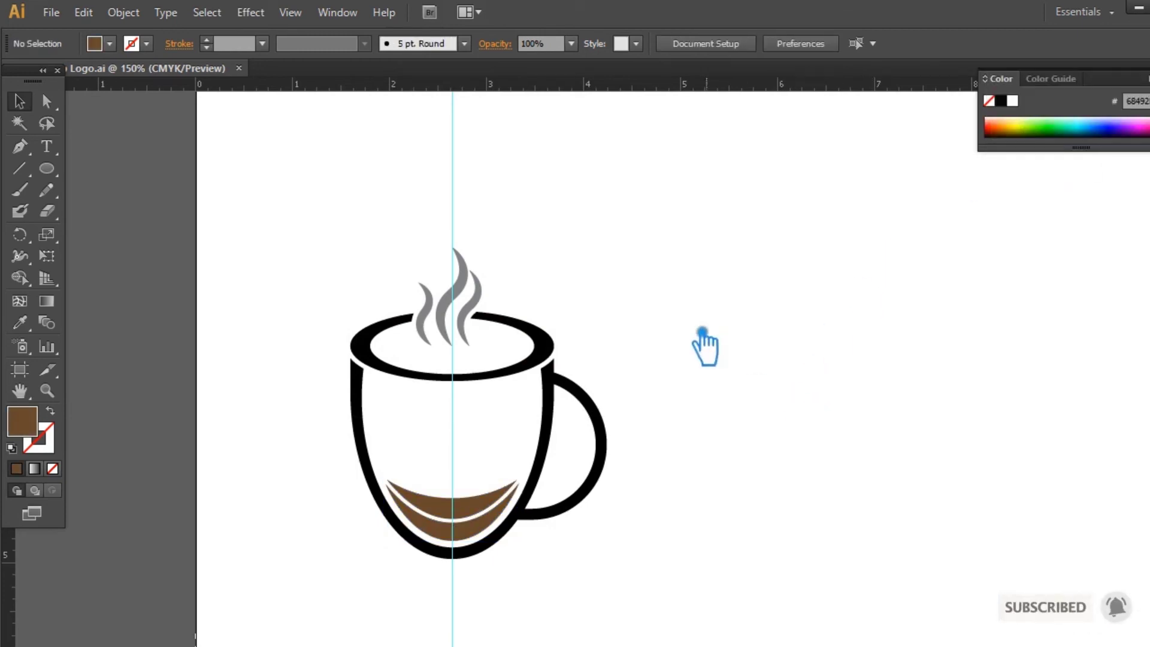
Sample the liquid's brown onto the cup body and handle, and darken their fill to a very dark brown
click(567, 413)
key(i)
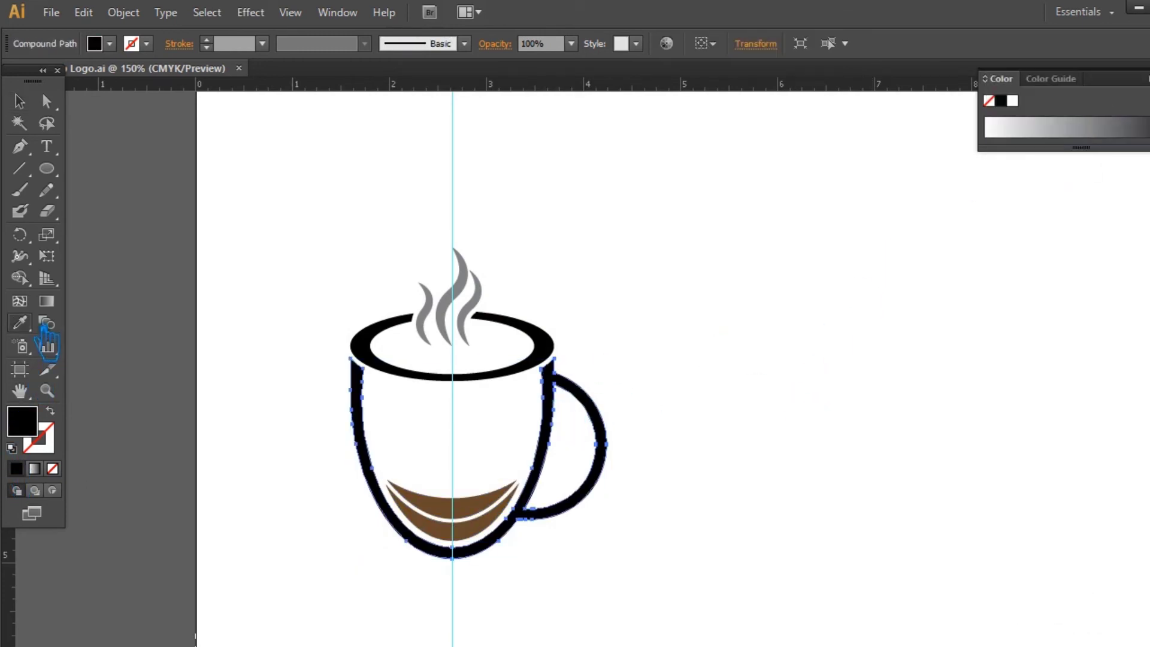
click(474, 513)
double_click(36, 427)
click(526, 313)
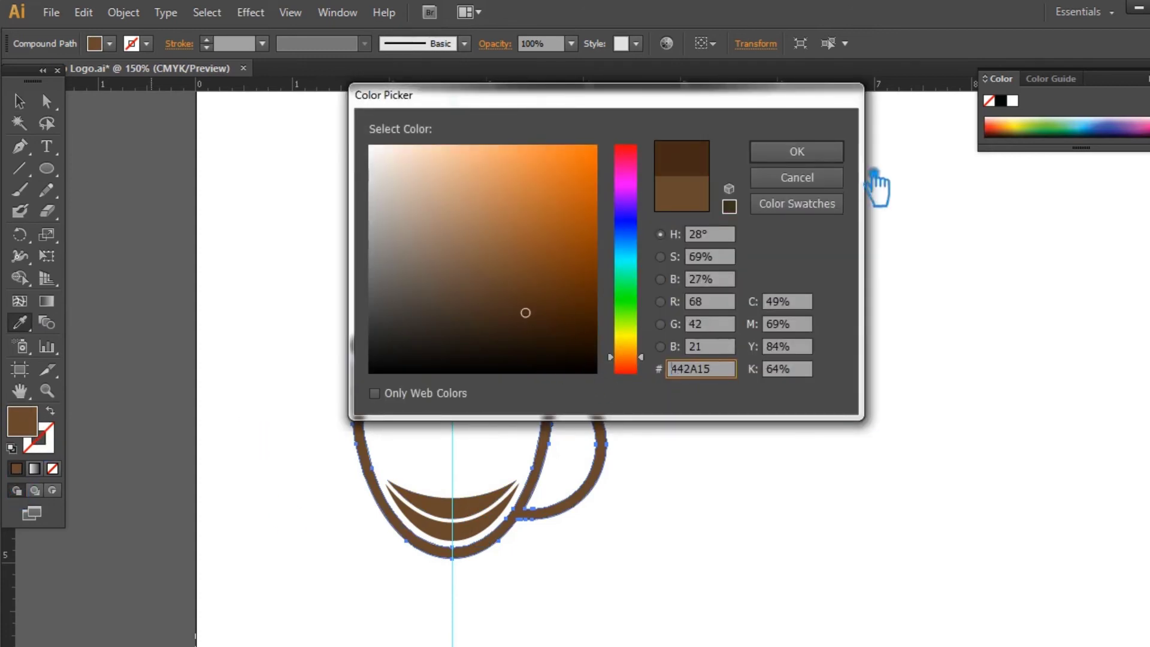
click(796, 153)
double_click(42, 438)
click(547, 329)
click(799, 150)
key(v)
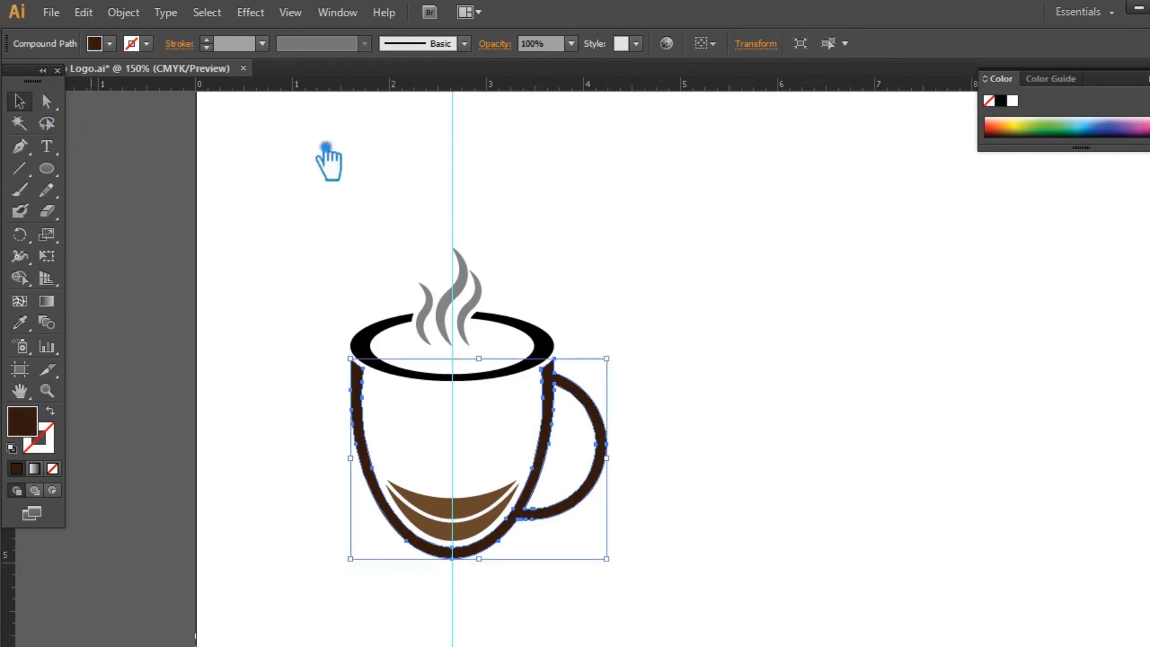
Apply the cup body's dark brown fill to the rim with the Eyedropper tool
click(701, 230)
click(483, 389)
click(20, 323)
click(370, 407)
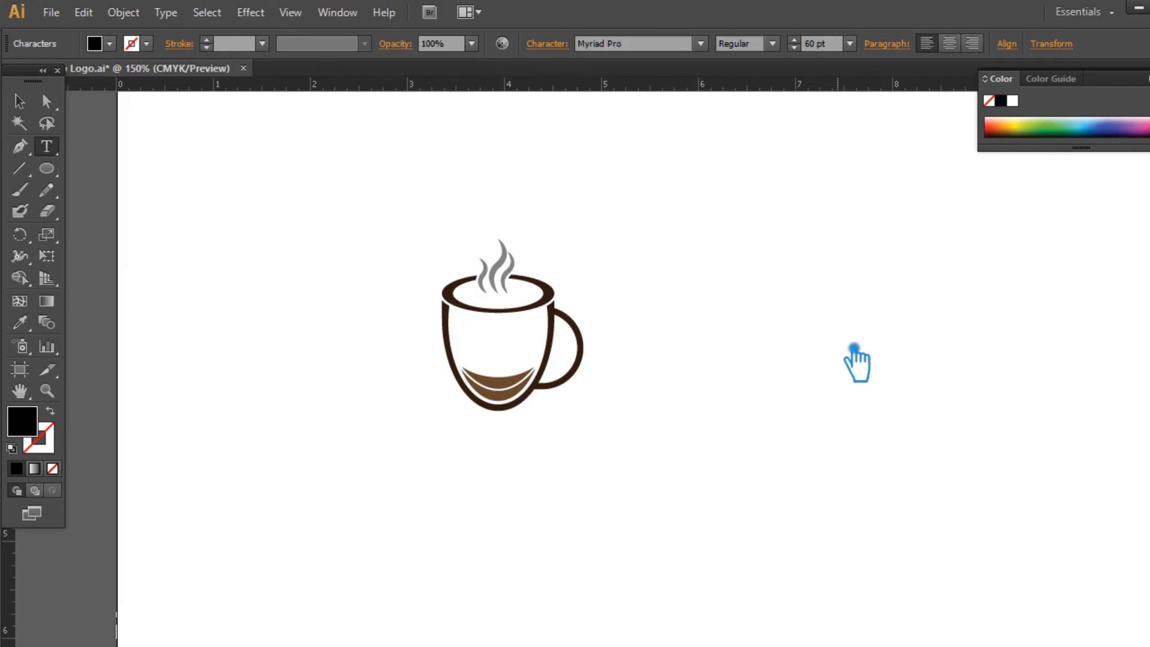
Enter the logo name "Smile Coffee" below the cup, with a lowercase "o" in "Coffee"
text(Smile C)
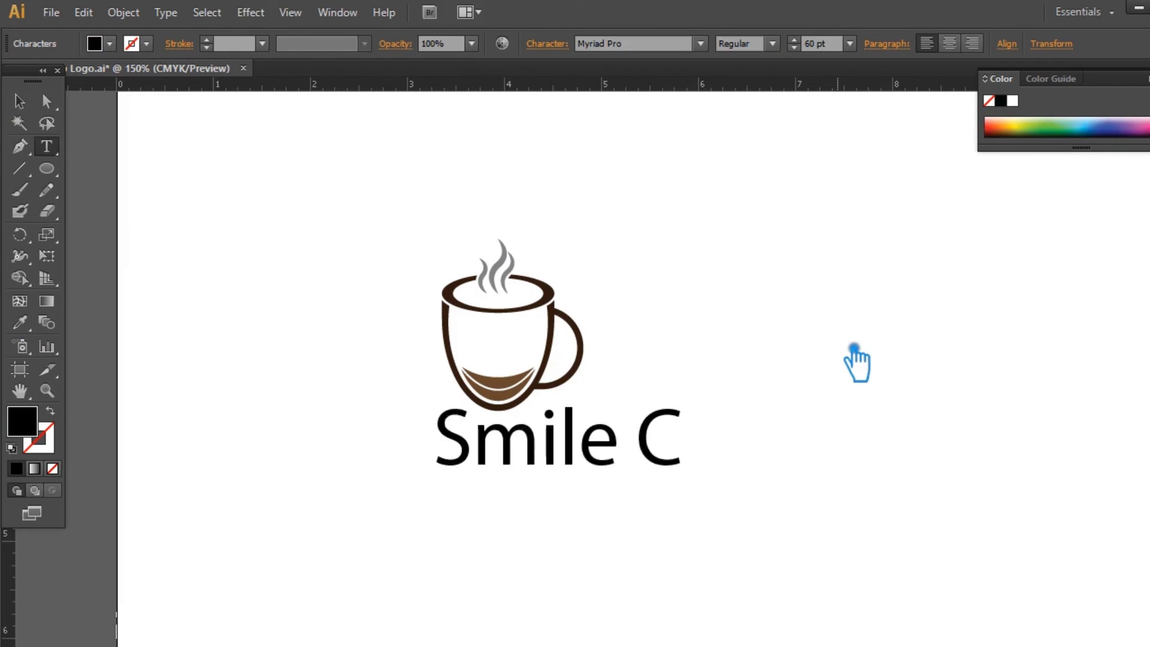
text(Offee)
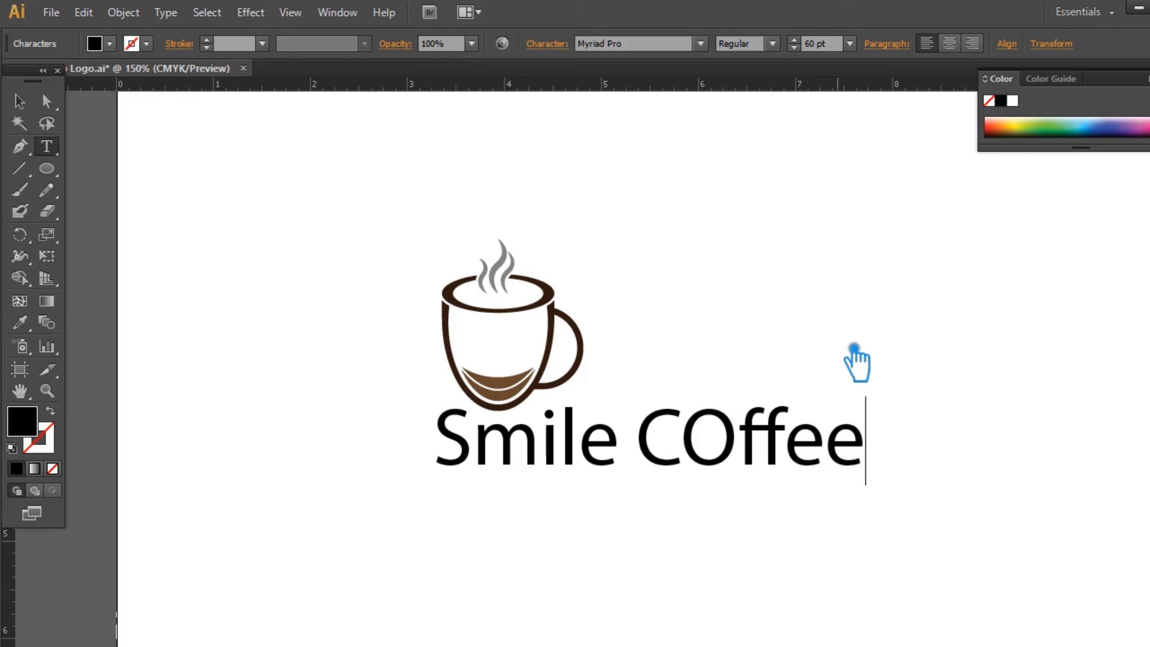
drag(743, 442, 720, 439)
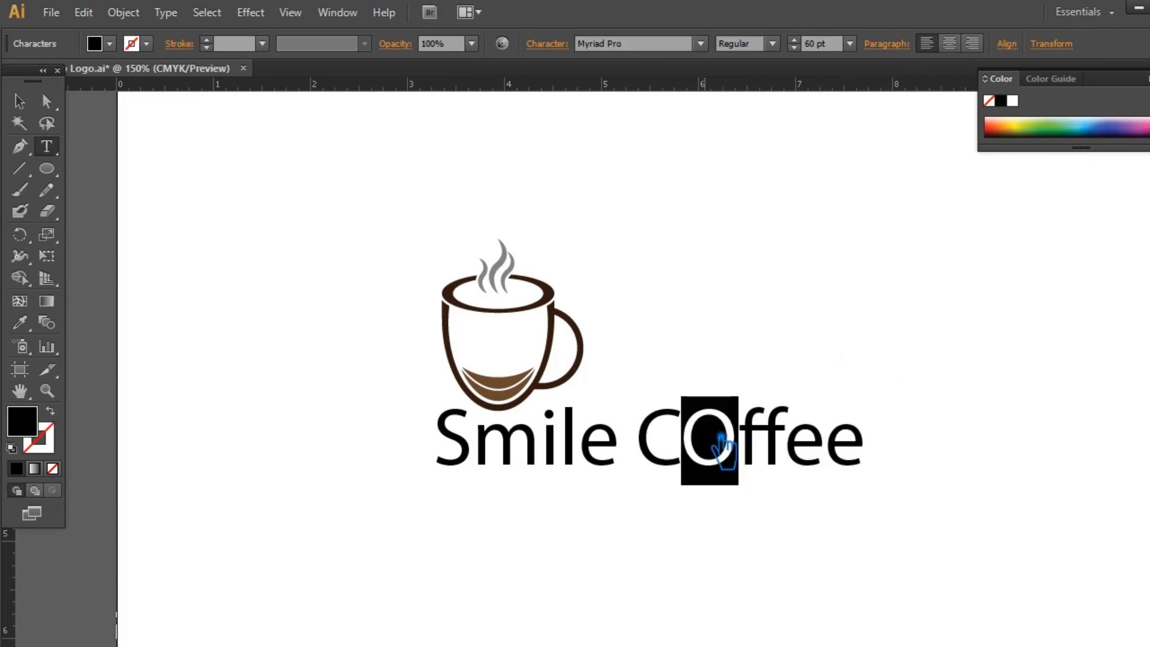
text(o)
key(Escape)
Move the "Smile Coffee" text so it sits roughly centered beneath the cup
drag(648, 468, 540, 472)
drag(656, 464, 639, 468)
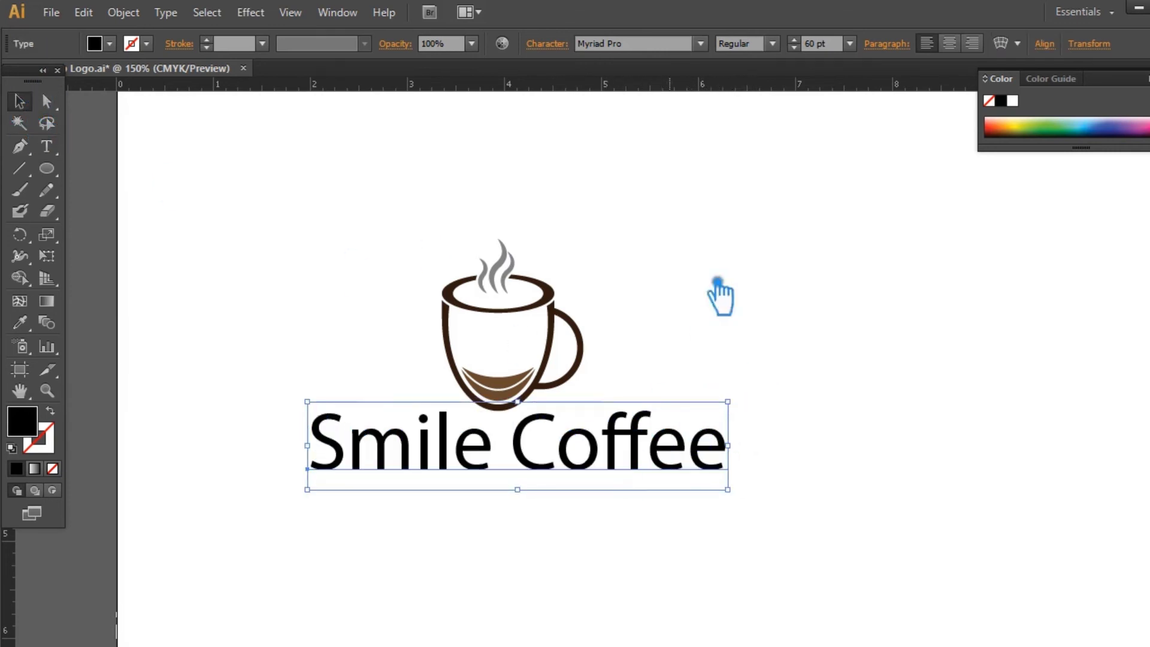
click(732, 183)
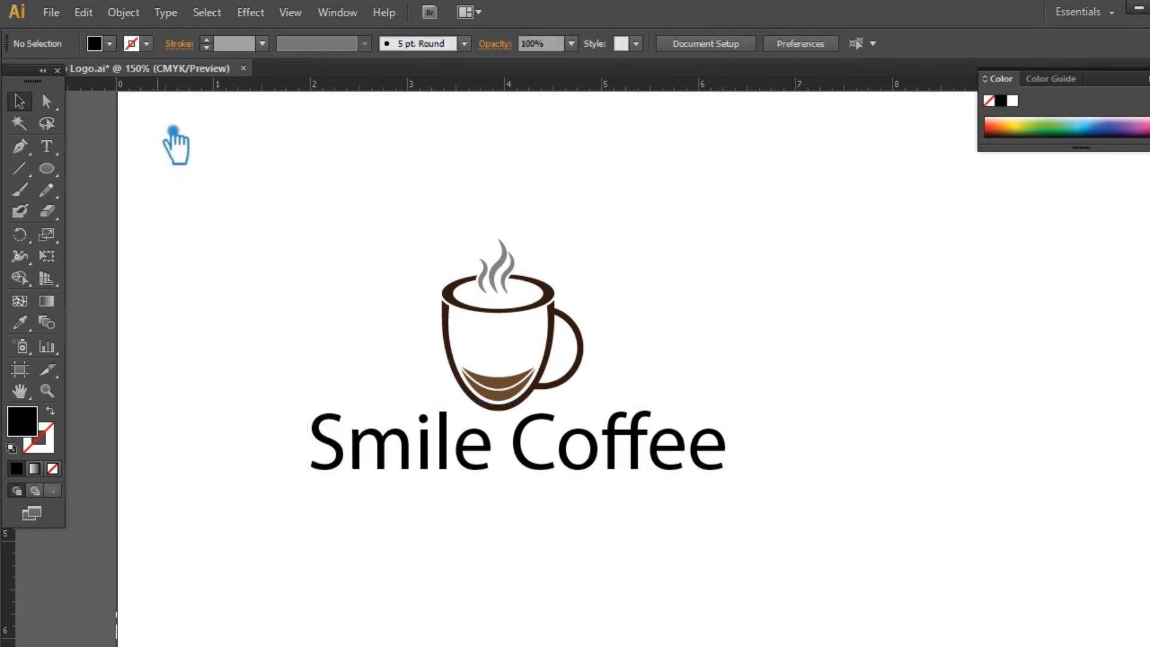
Add the text "Tagline Goes Here" at 18 pt beneath the "Smile Coffee" name
key(t)
click(360, 524)
click(850, 43)
click(893, 217)
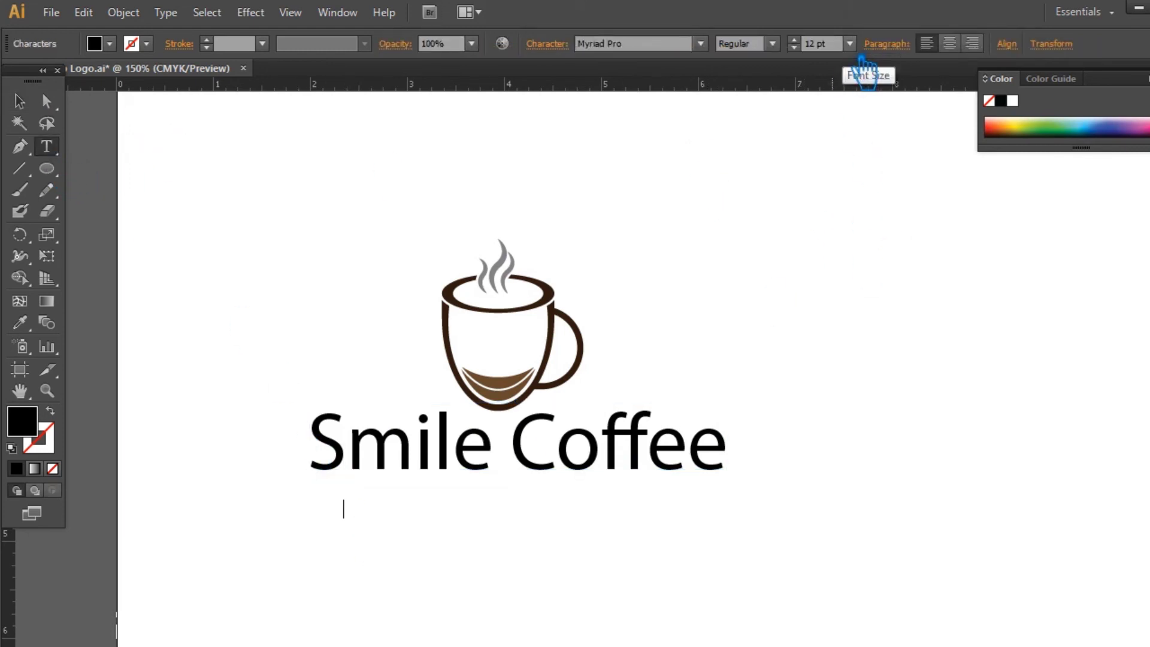
click(850, 43)
click(888, 245)
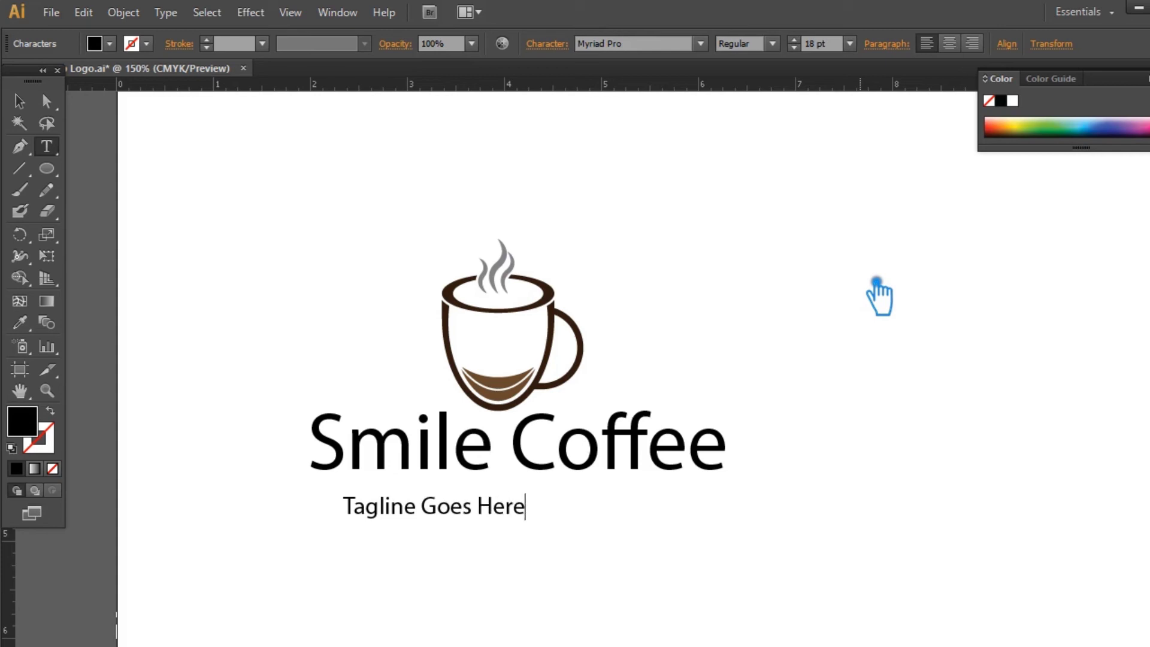
Set the tagline text beneath the logo name in all caps and reduce its size to 14 pt
click(19, 100)
click(611, 234)
click(516, 498)
click(547, 43)
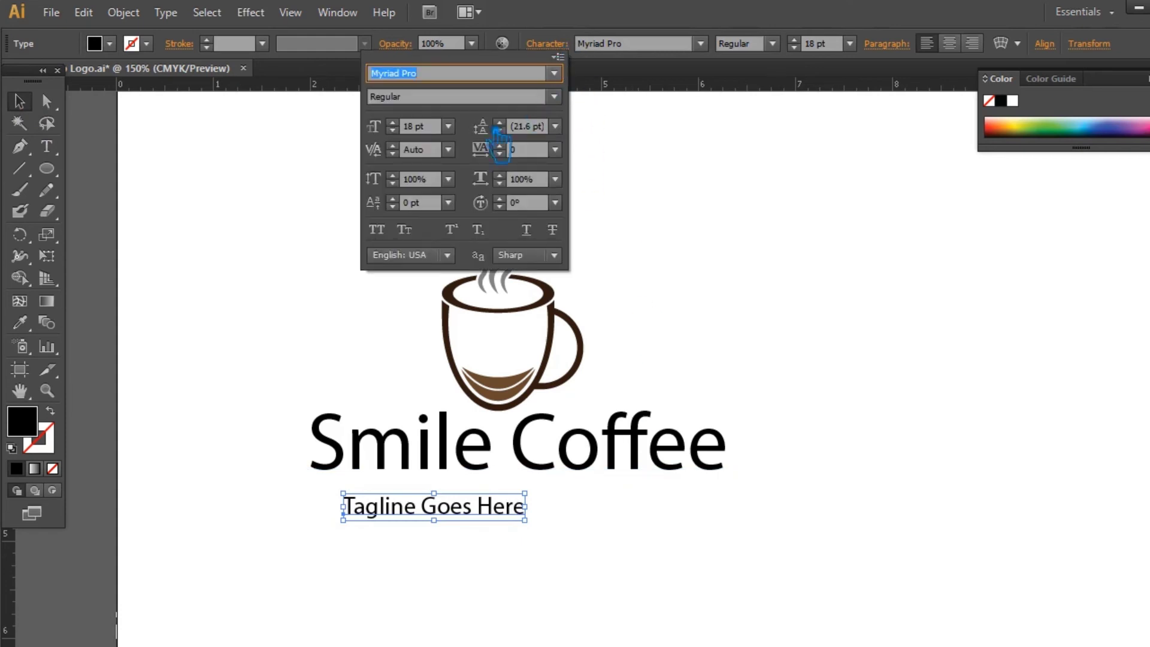
click(377, 231)
click(640, 235)
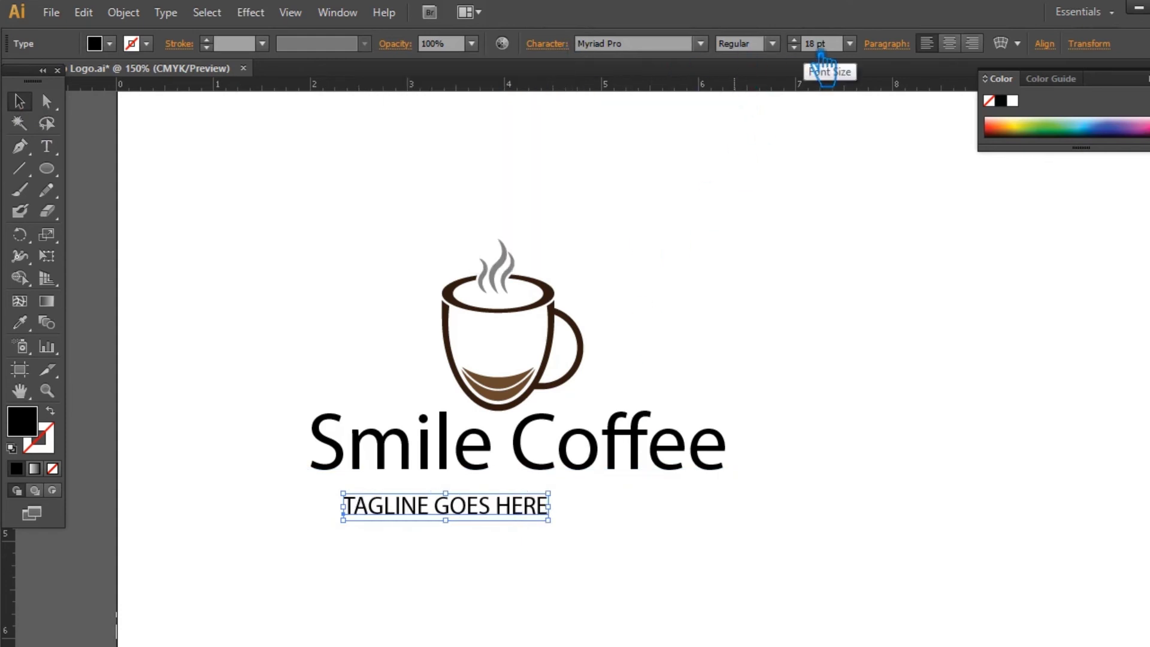
scroll(813, 53, down, 4)
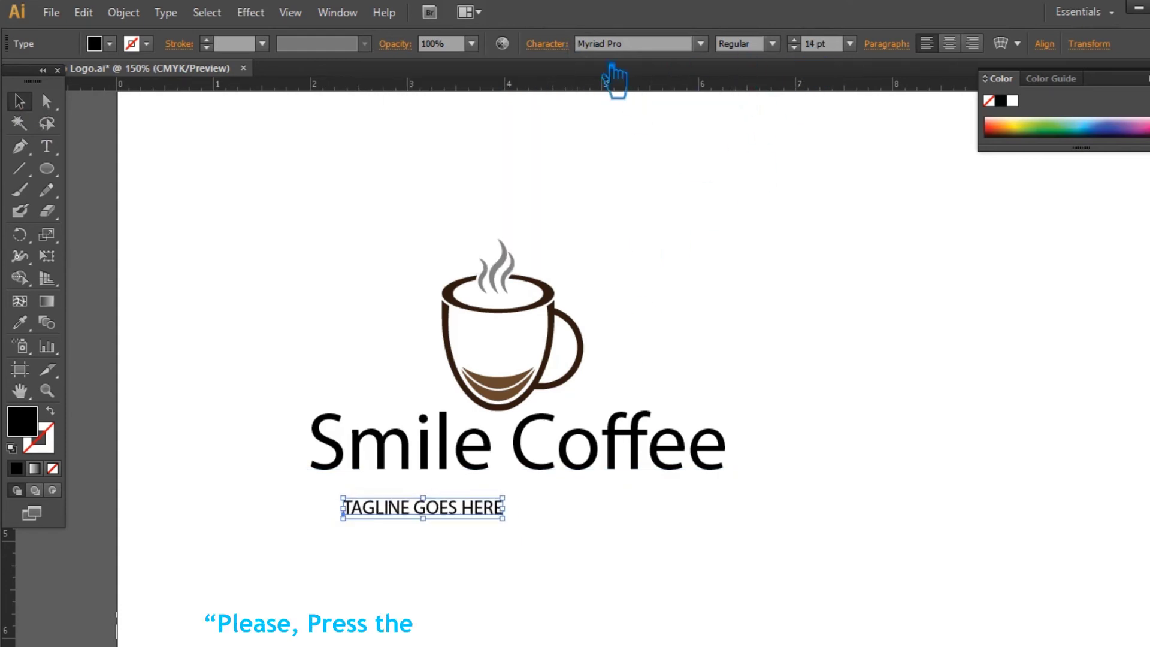
Set the tagline's tracking to 400
click(566, 47)
click(556, 150)
click(584, 416)
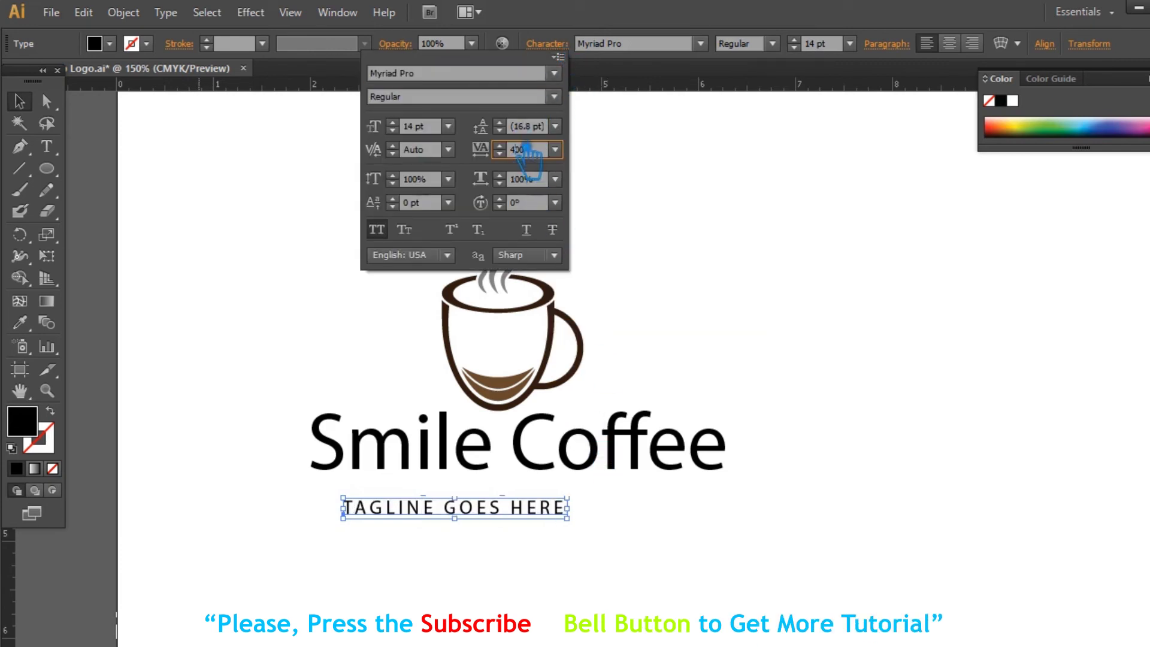
key(Return)
click(717, 228)
Move the widened tagline so it sits centered just beneath "Smile Coffee", and save the logo file
drag(584, 517, 614, 500)
click(782, 335)
click(619, 454)
click(626, 398)
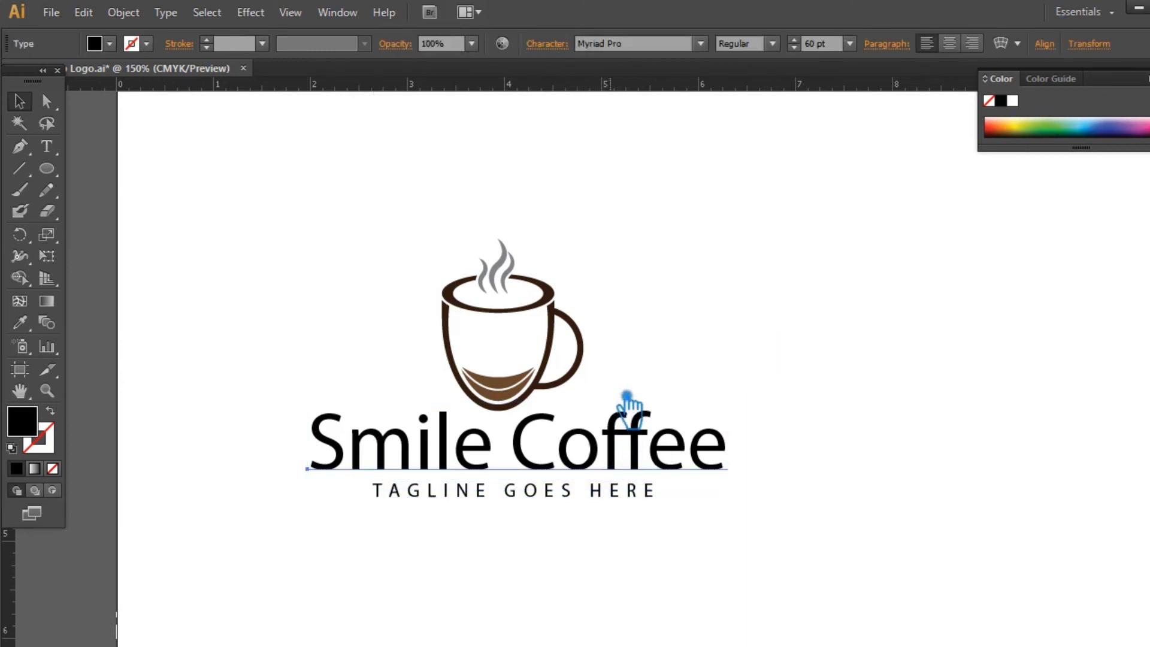
key(ctrl+s)
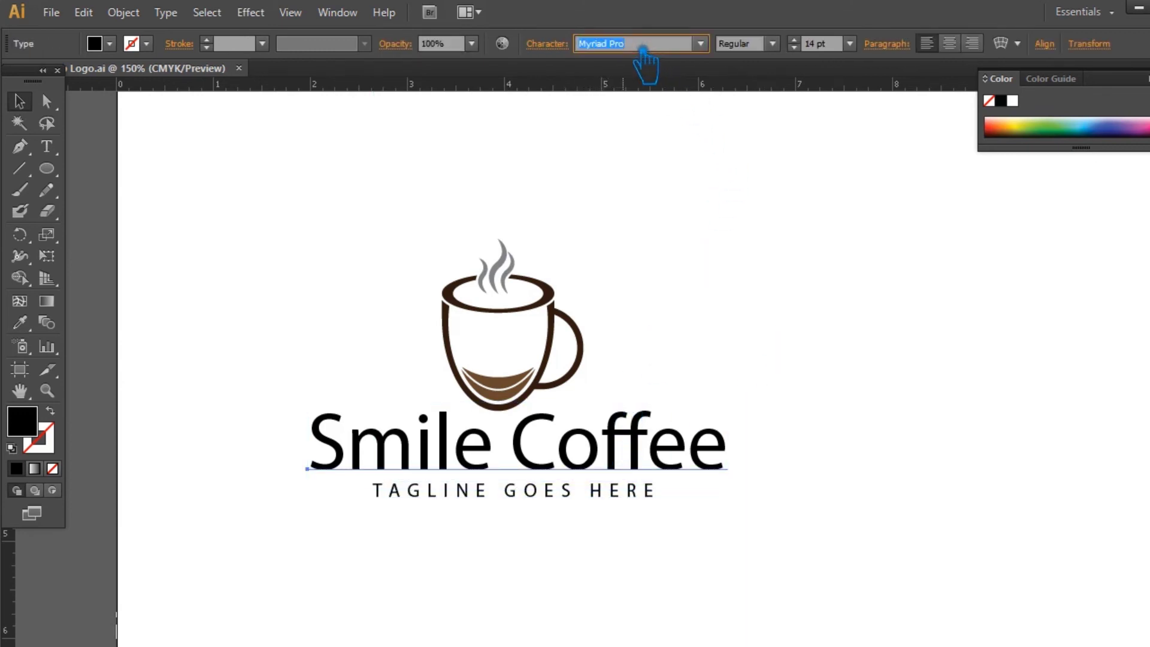
Change the font of the "Smile Coffee" name to Niconne
key(Down)
key(Down)
key(Down)
key(Down)
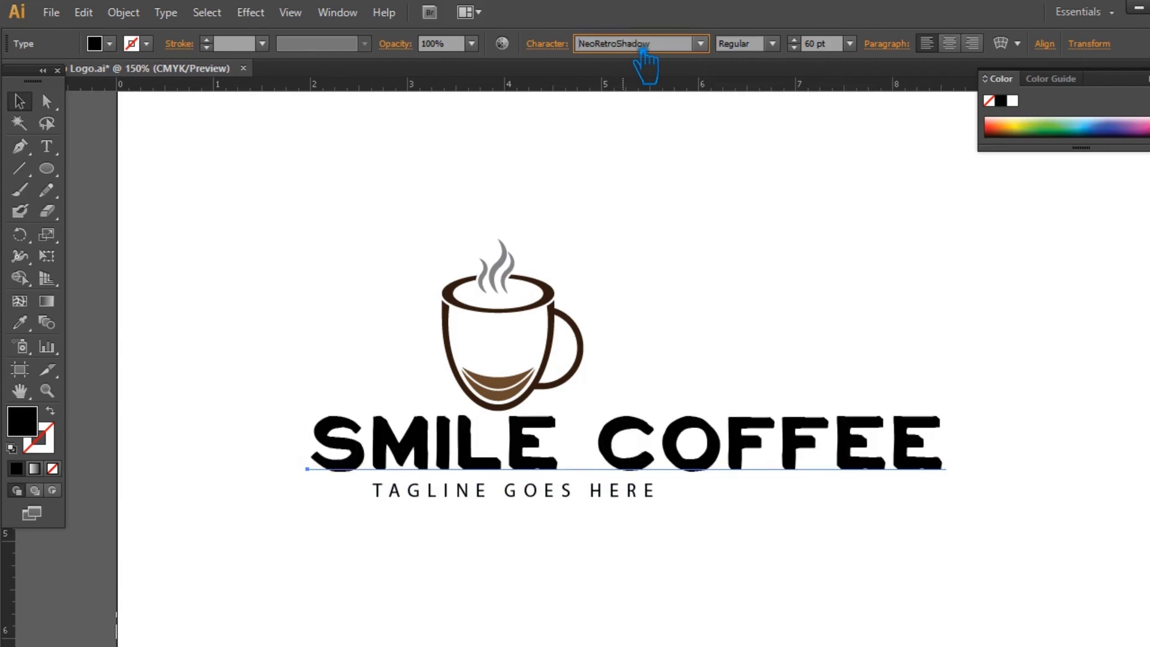
key(Down)
key(Down)
key(Down)
key(Down)
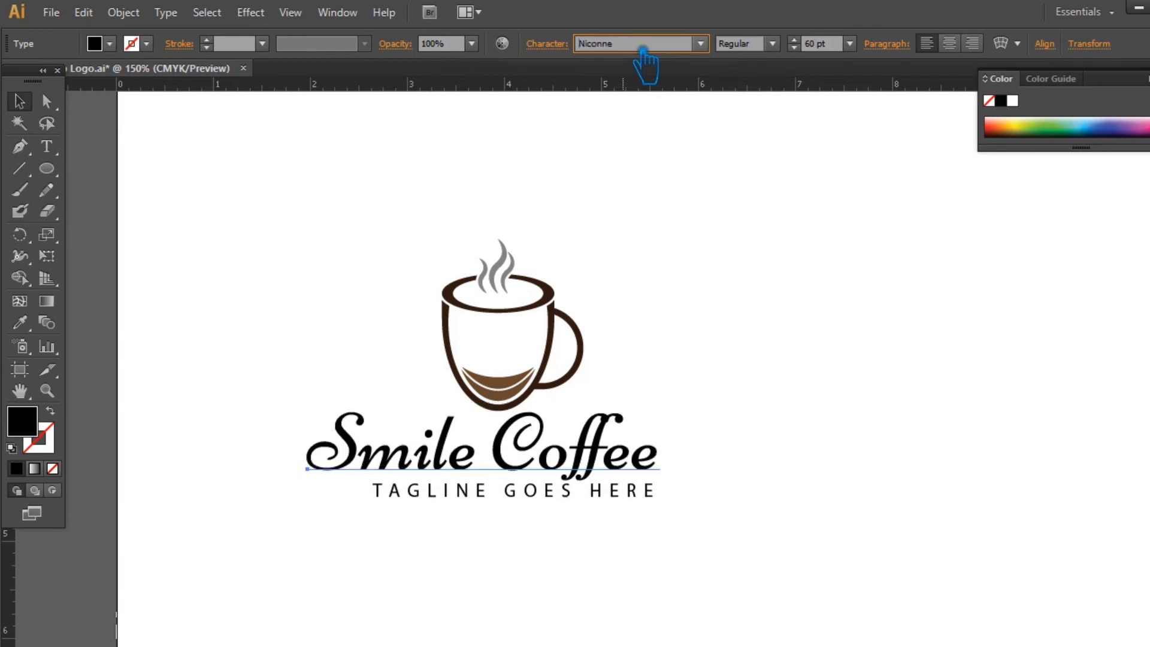
key(Escape)
Center the script "Smile Coffee" name under the cup and enlarge it proportionally to 71.9 pt
click(719, 303)
drag(602, 467, 631, 467)
click(829, 432)
click(637, 466)
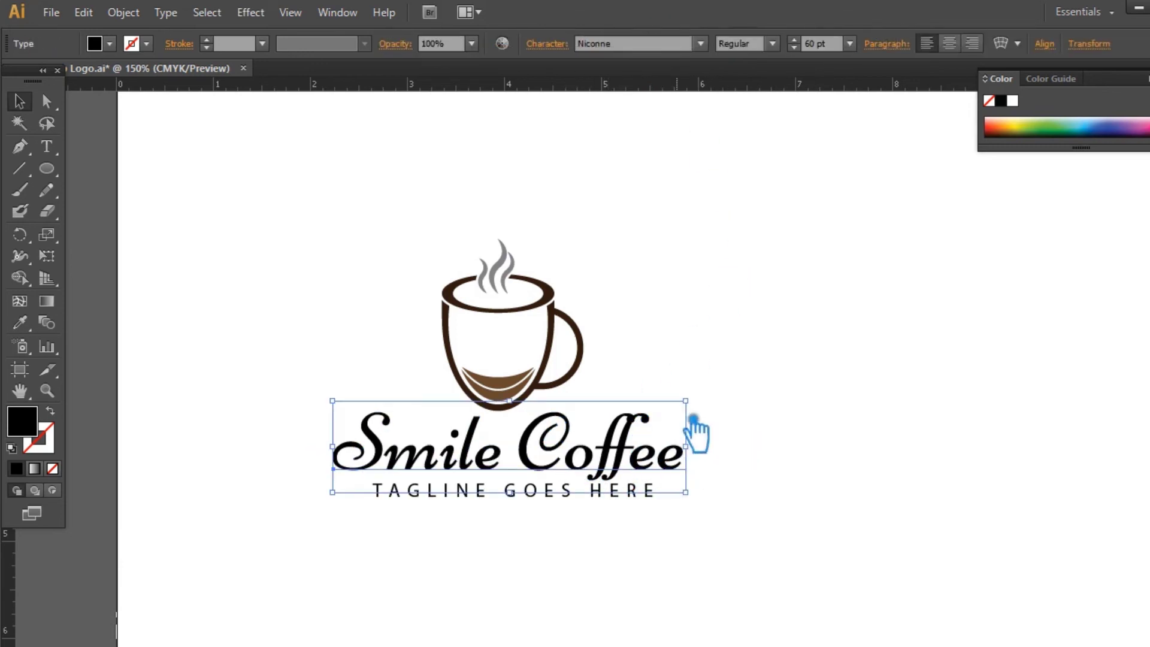
drag(708, 408, 742, 398)
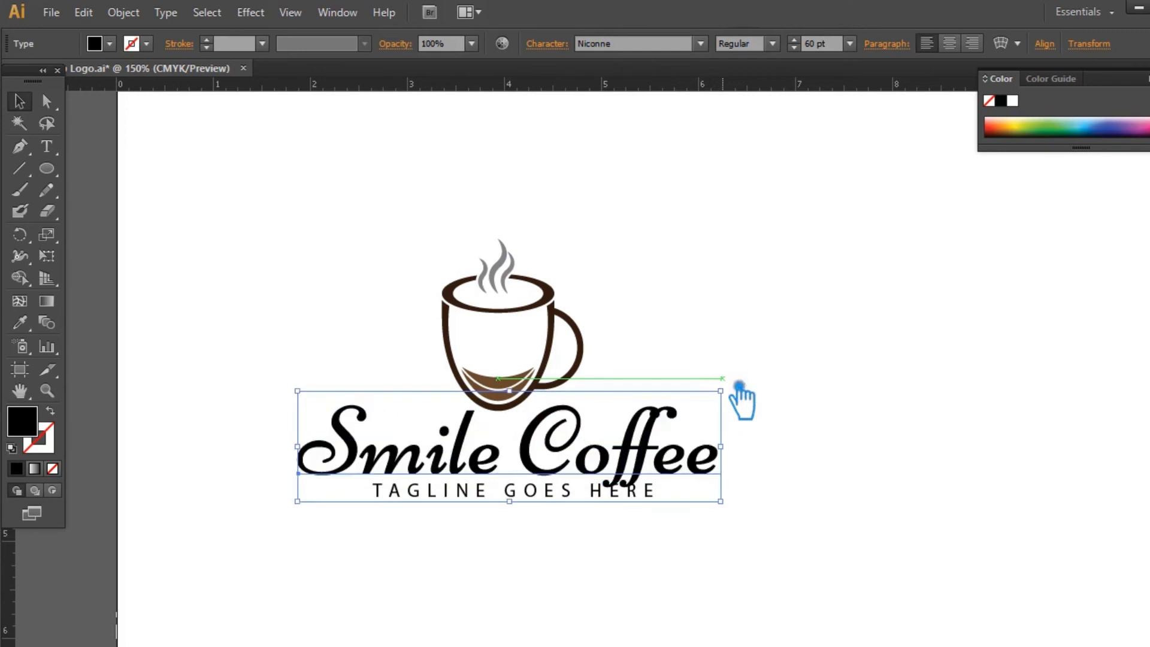
click(765, 334)
Nudge the tagline down so it clears the descenders of the "Smile Coffee" name
click(548, 502)
key(Down)
key(Down)
key(Down)
key(Down)
key(Down)
key(Down)
key(Down)
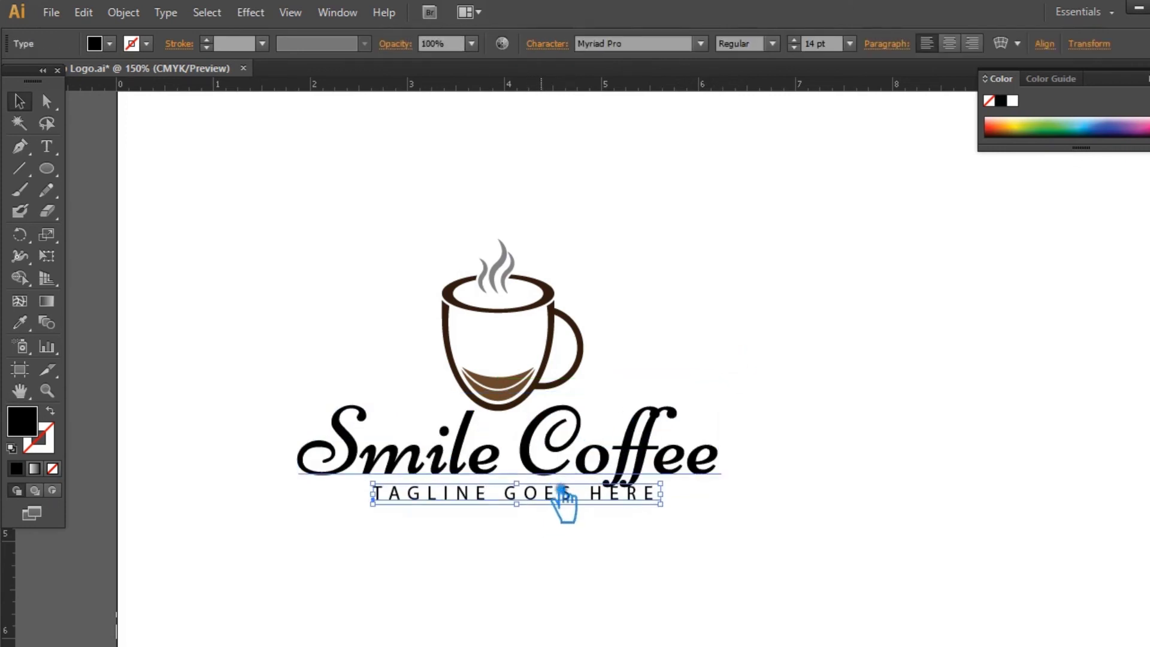
click(761, 465)
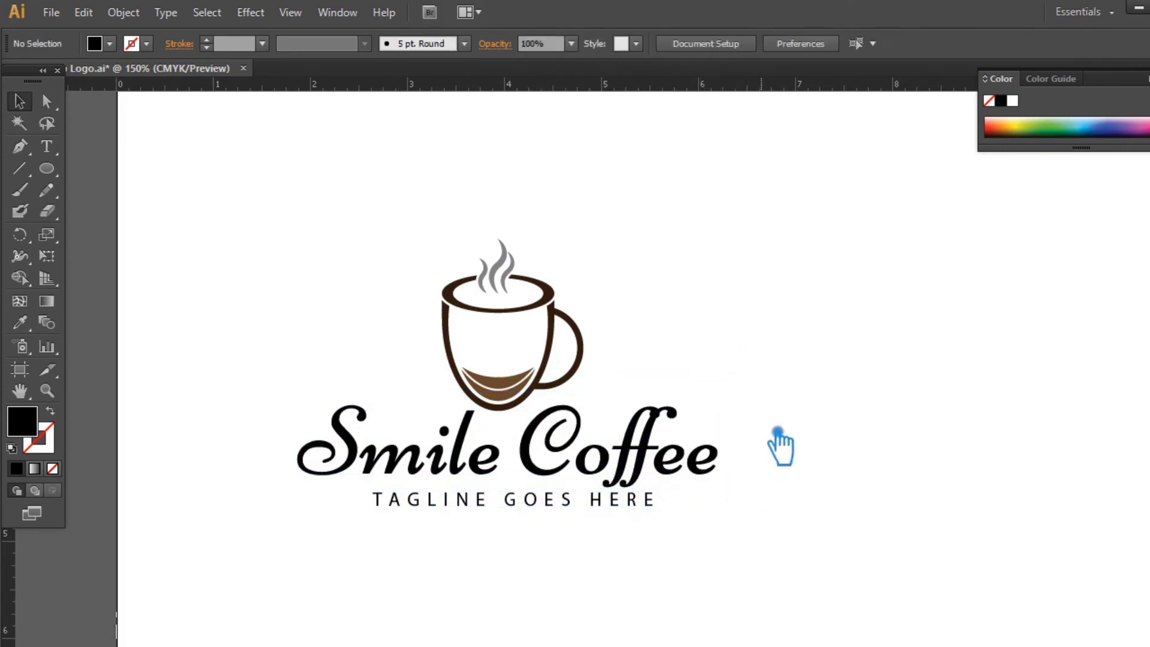
Step through other fonts for the "Smile Coffee" name and apply Nyala
click(606, 474)
click(638, 45)
key(Down)
key(Down)
key(Down)
key(Down)
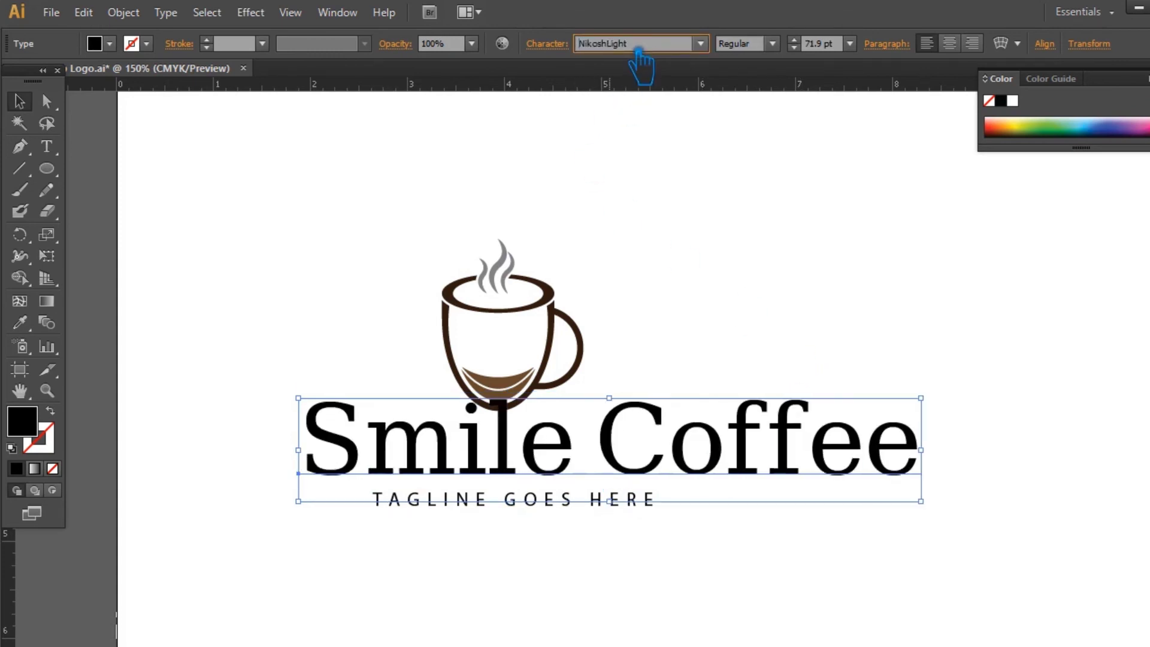
key(Up)
key(Down)
key(Down)
key(Down)
key(Down)
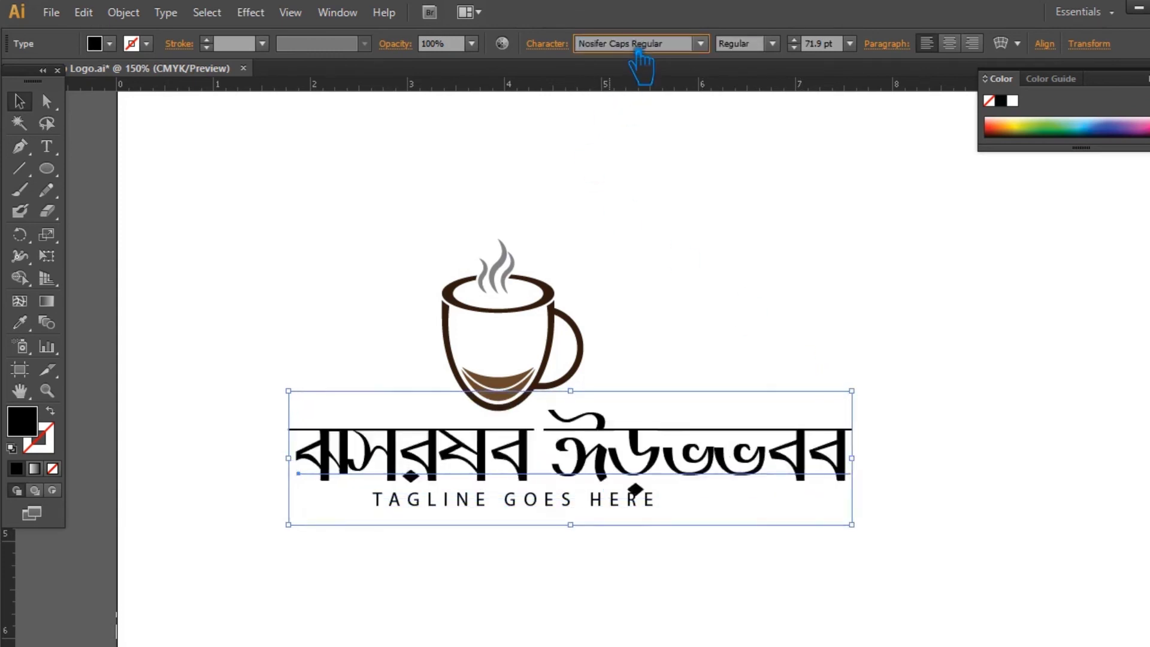
key(Down)
key(Down)
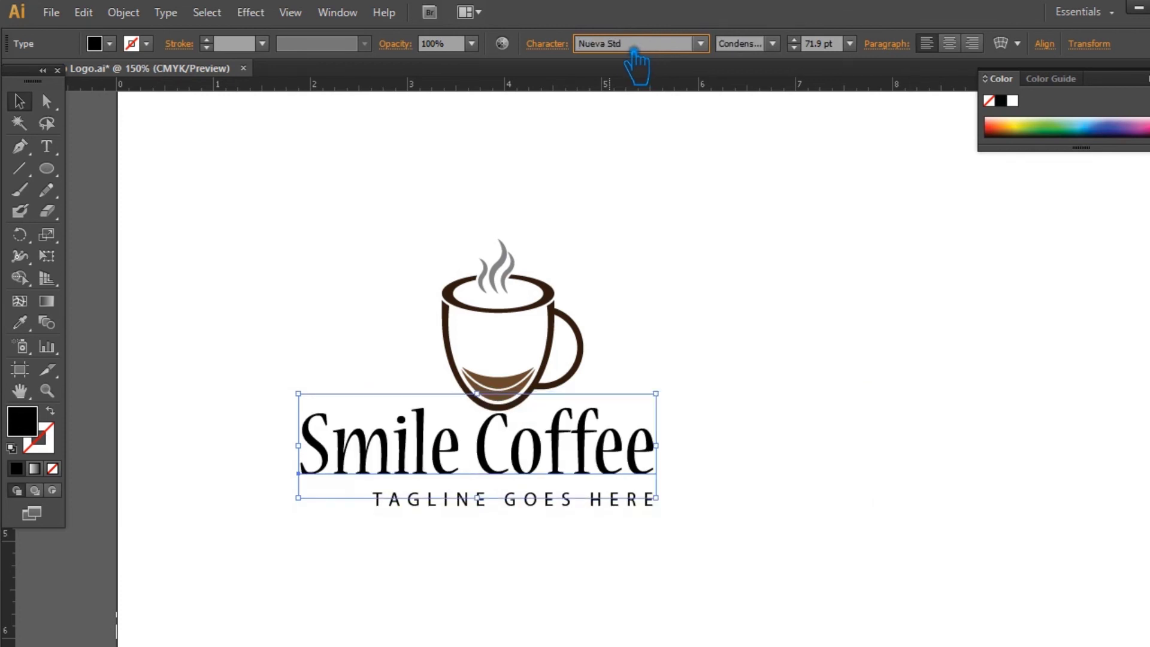
key(Down)
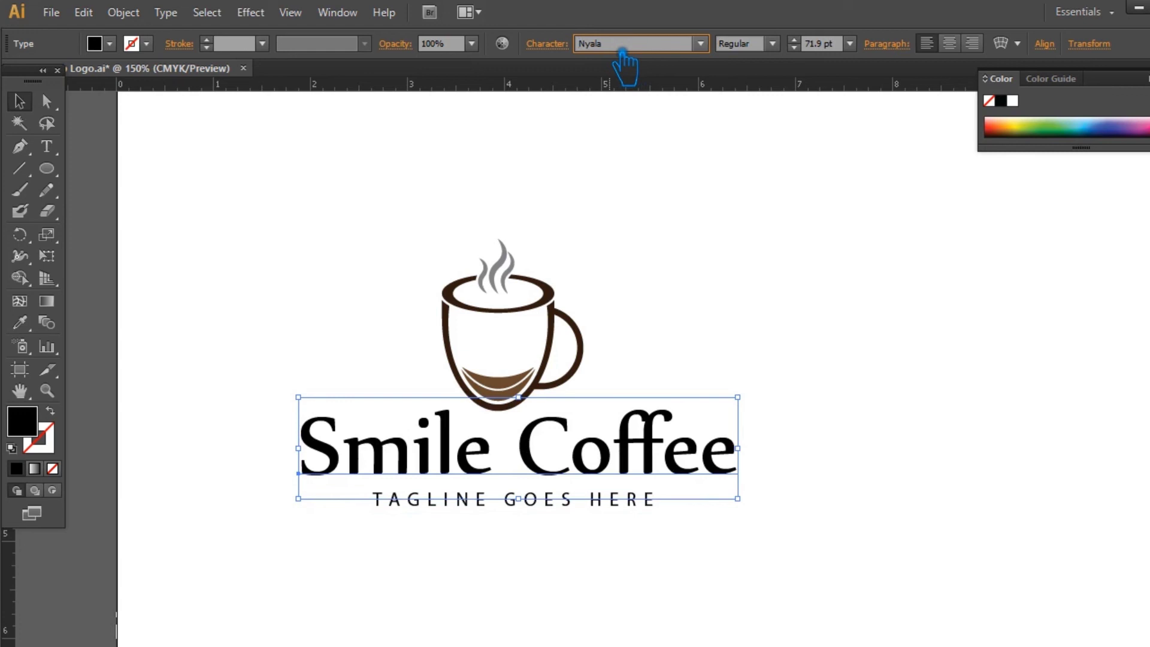
Try all caps on the "Smile Coffee" name in the Nyala font
click(560, 47)
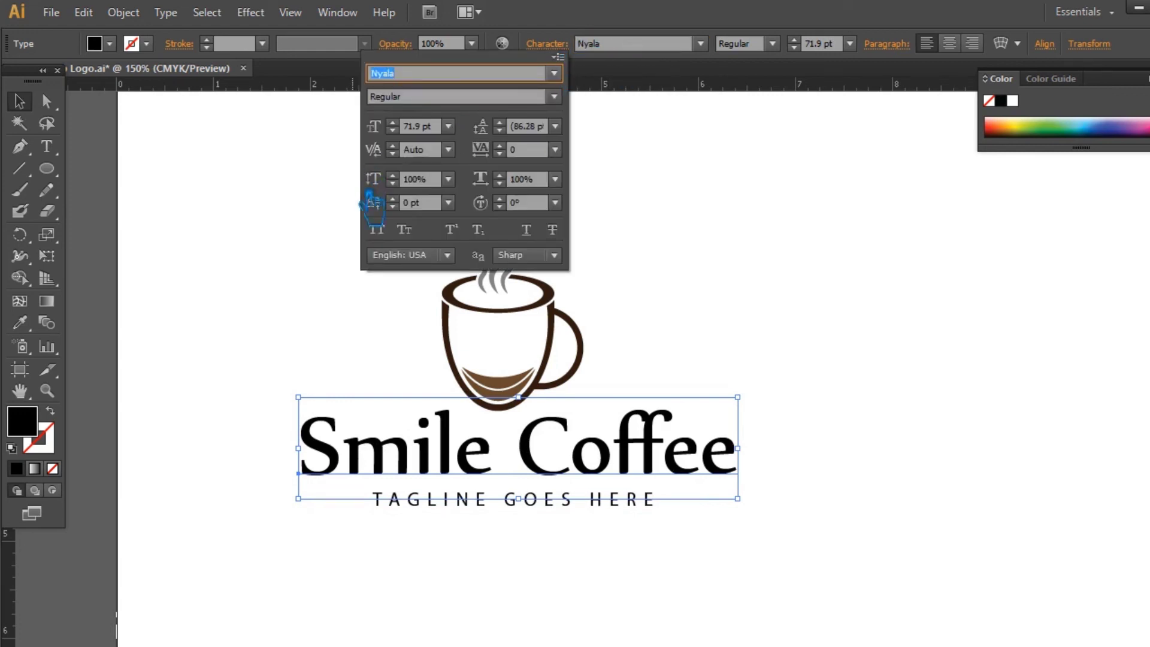
click(378, 230)
click(389, 231)
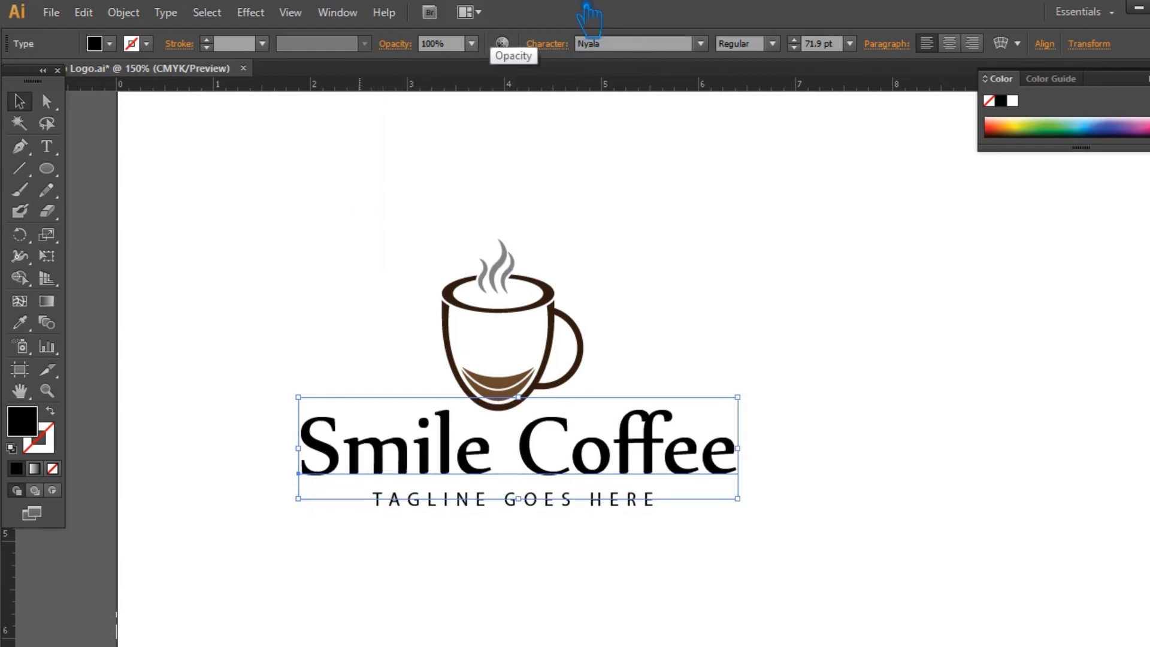
Change the "Smile Coffee" font to Octin College Free and reduce its size to 52 pt
click(629, 46)
key(Down)
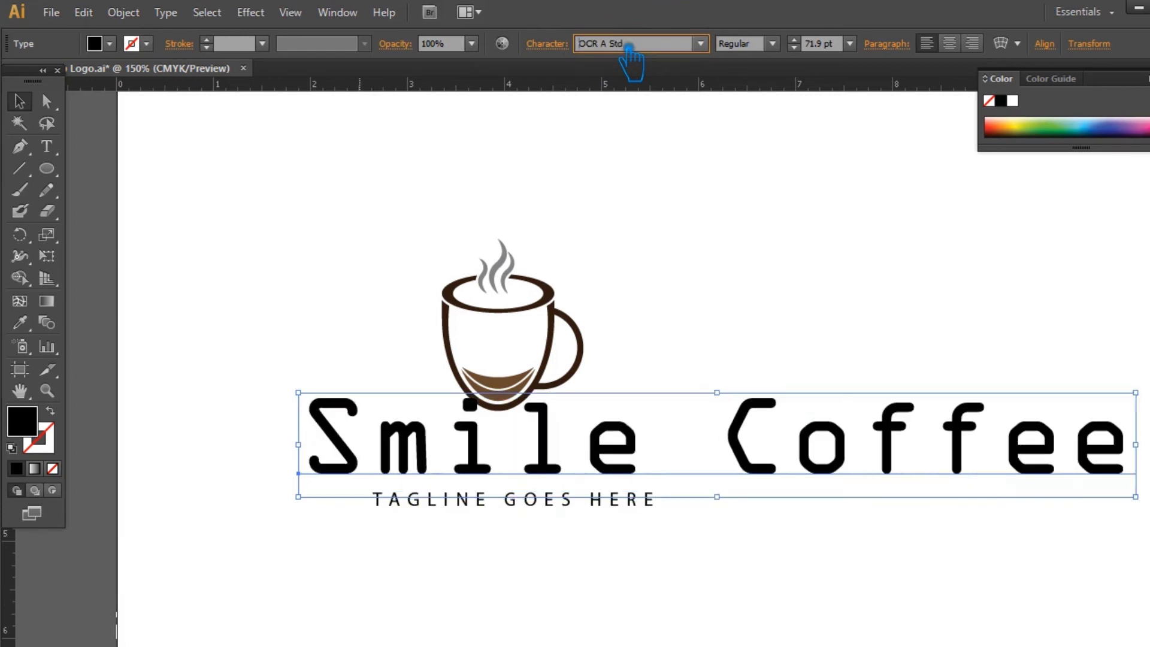
key(Down)
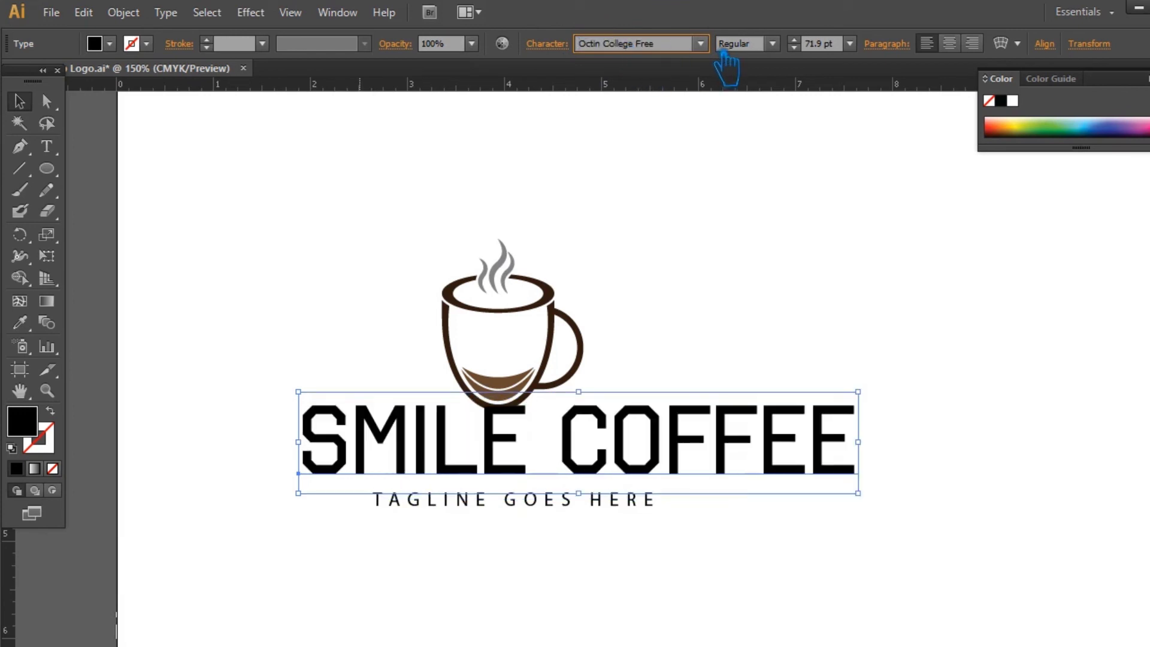
scroll(813, 51, down, 20)
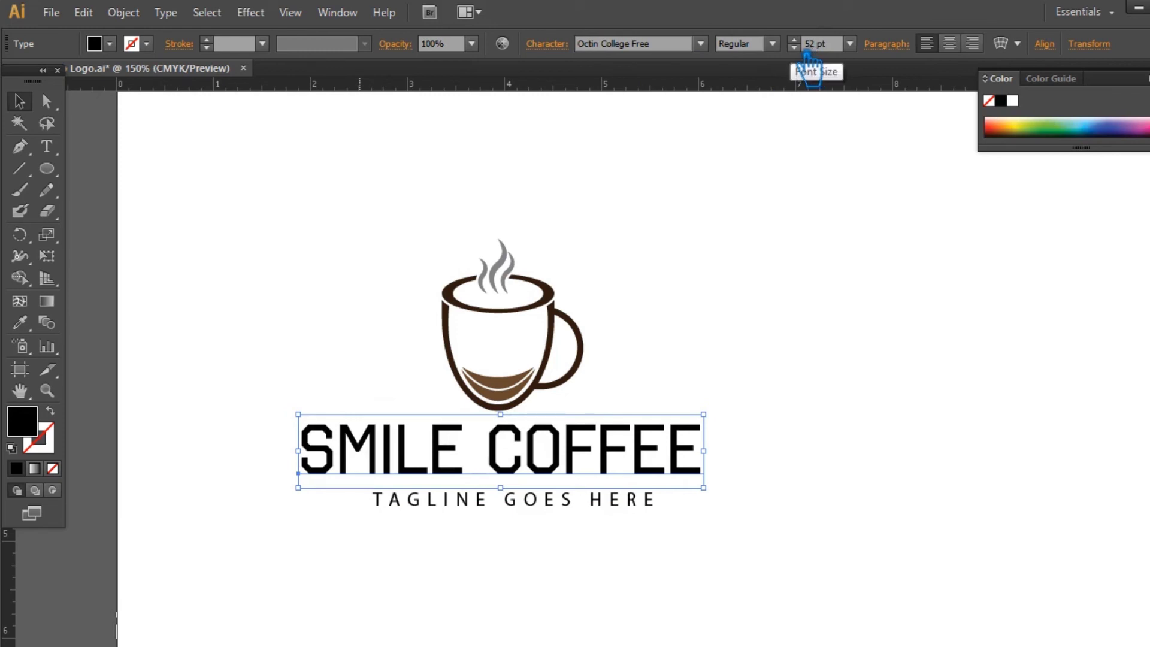
click(545, 44)
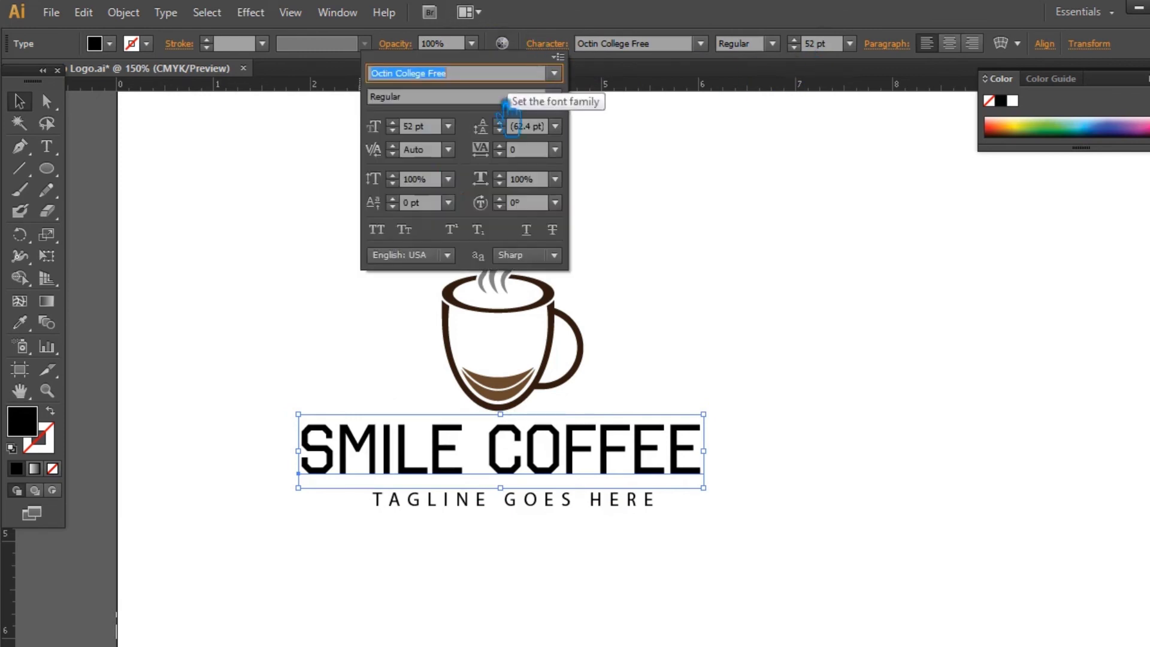
click(612, 7)
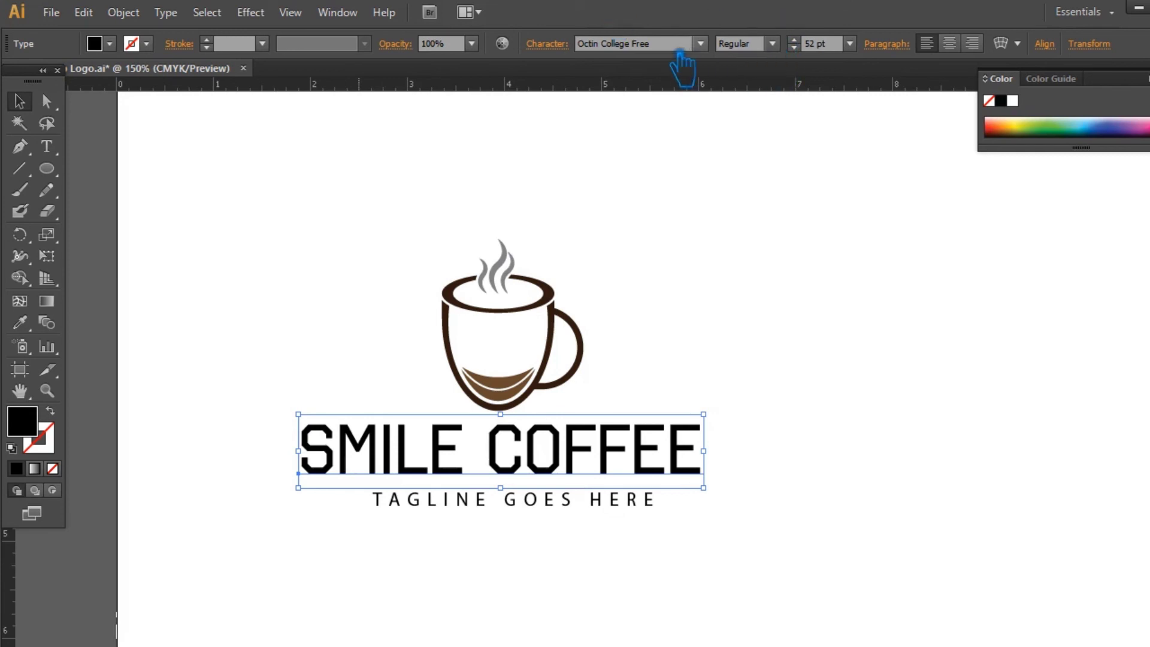
Reduce the "Smile Coffee" name to 46 pt and move it so it sits centered directly beneath the cup
click(677, 162)
click(610, 448)
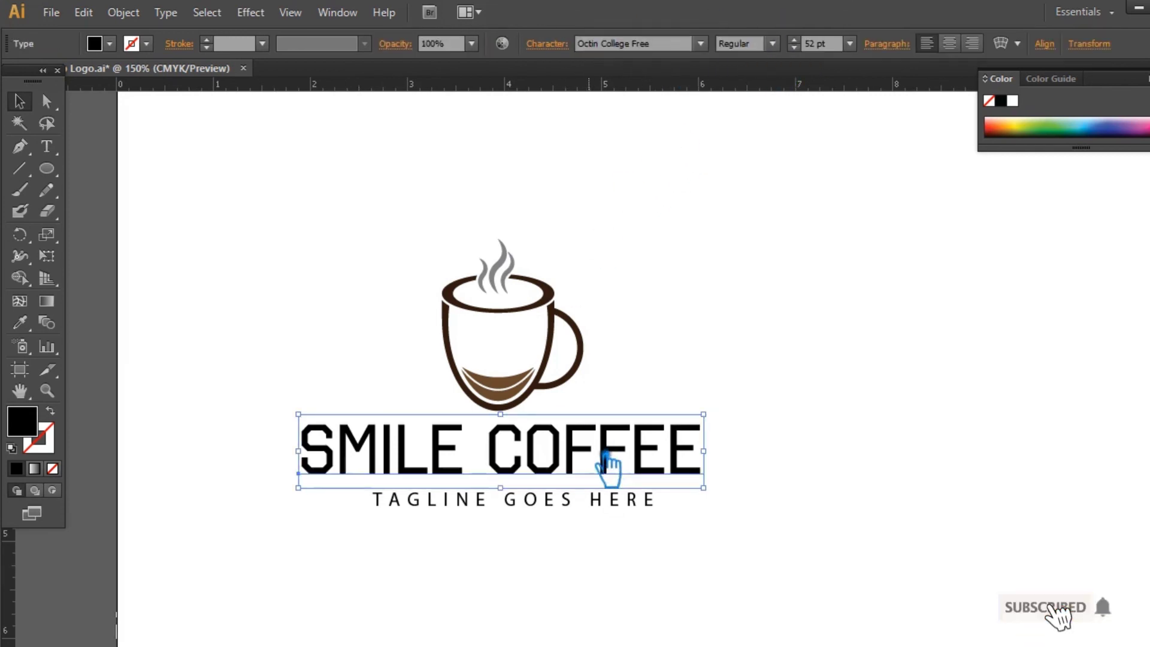
scroll(816, 48, down, 6)
drag(575, 461, 600, 449)
click(737, 420)
Reduce the tagline to 10 pt and move it up to the middle beneath the "Smile Coffee" name
click(795, 48)
click(795, 48)
click(794, 48)
click(794, 48)
click(830, 191)
drag(513, 491, 550, 488)
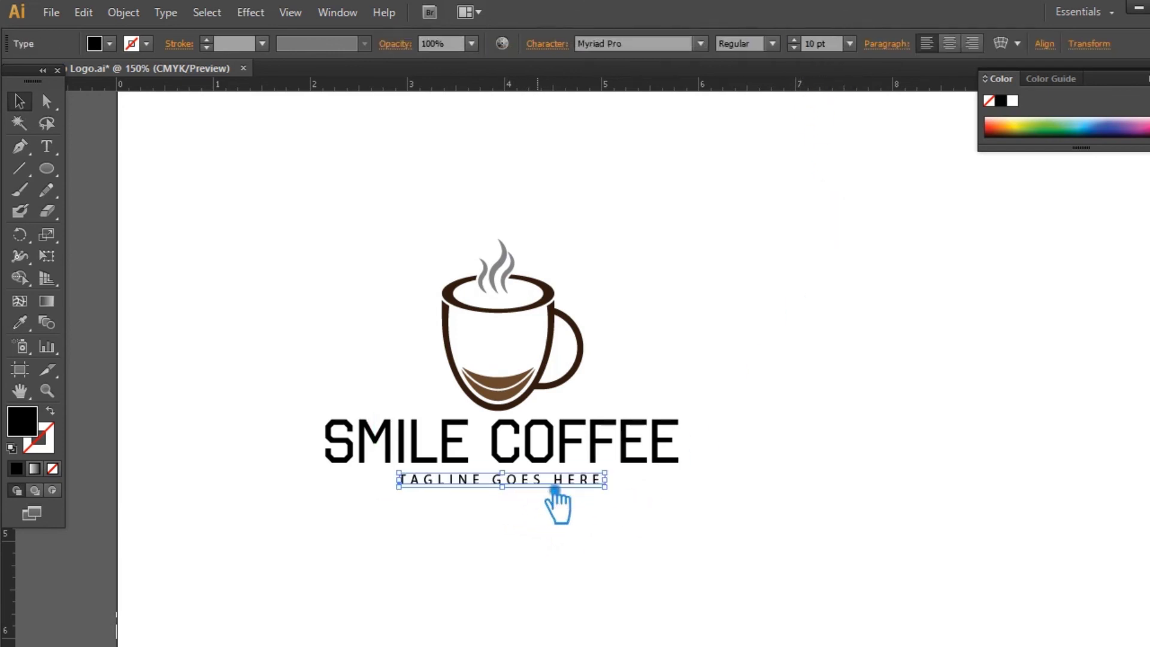
Set the tagline's size to 11 pt and shift it slightly down and left to center it under the name
click(680, 462)
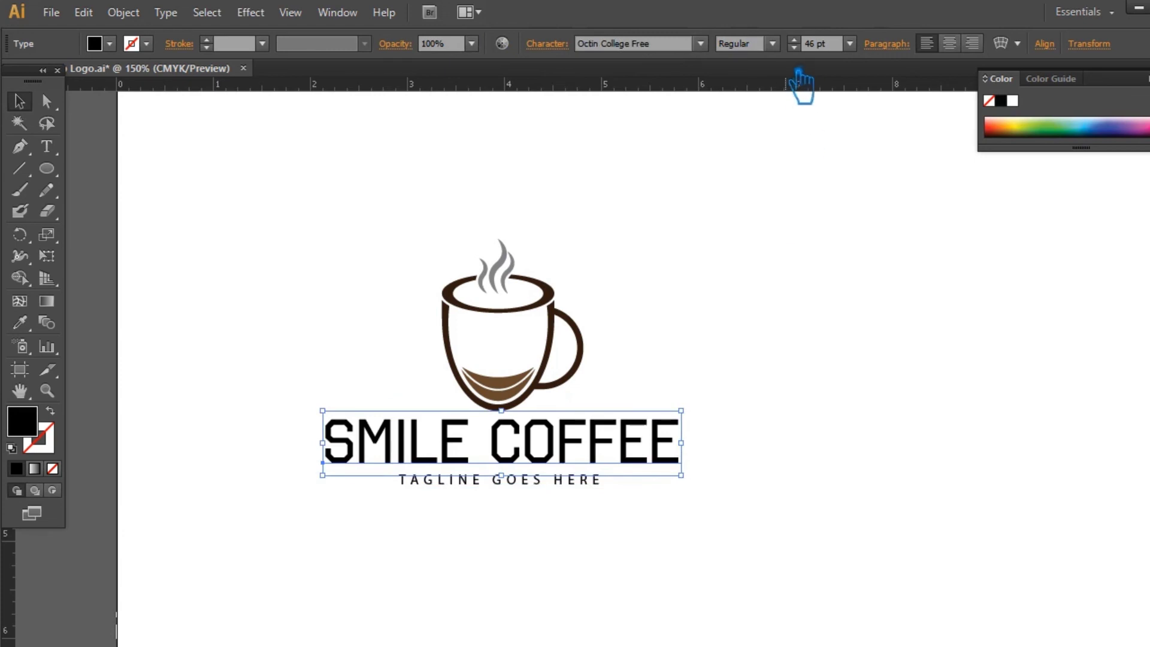
click(576, 481)
click(818, 43)
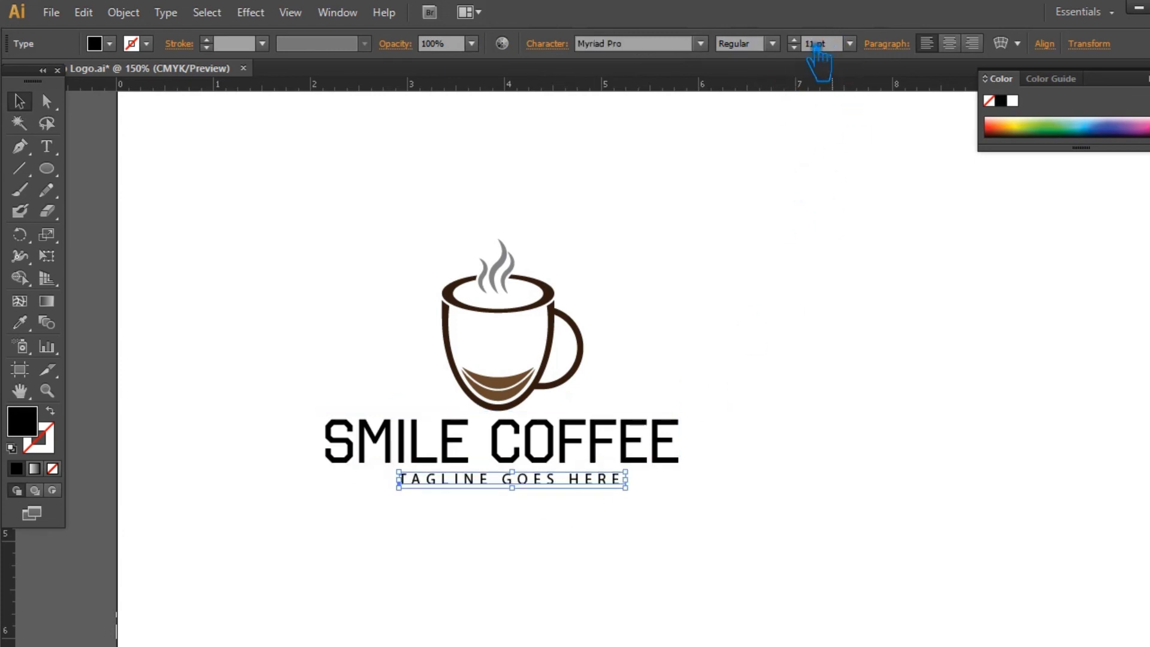
drag(538, 493, 529, 497)
click(726, 452)
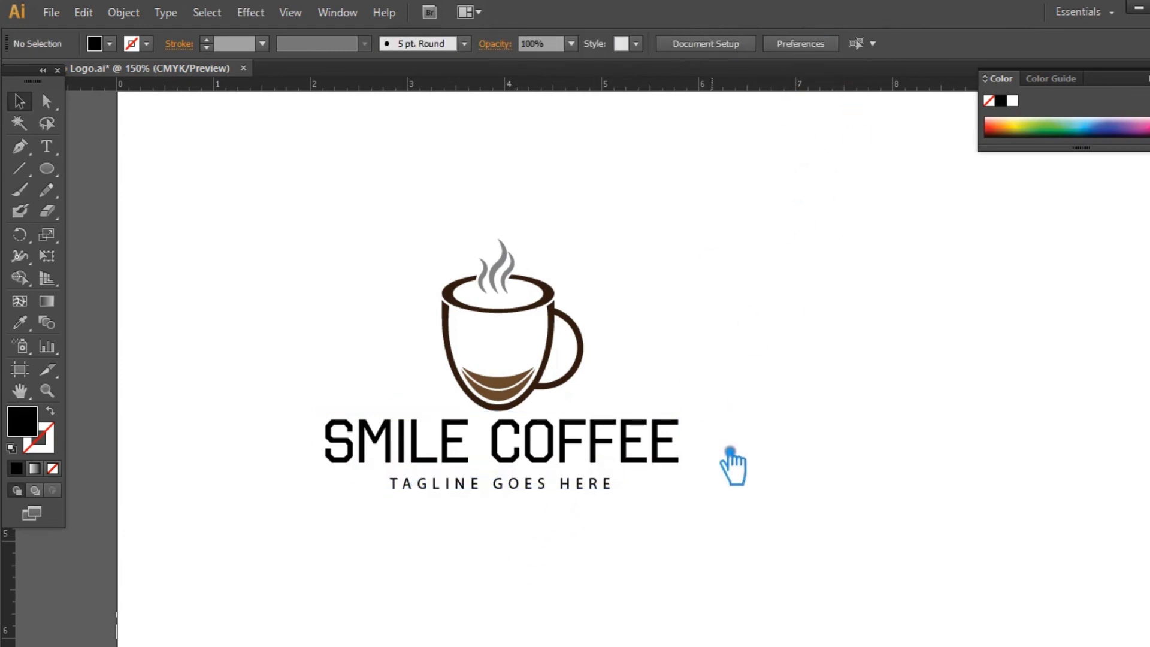
Set the tagline's size to 12 pt and adjust its position slightly under the logo name
click(608, 494)
click(795, 40)
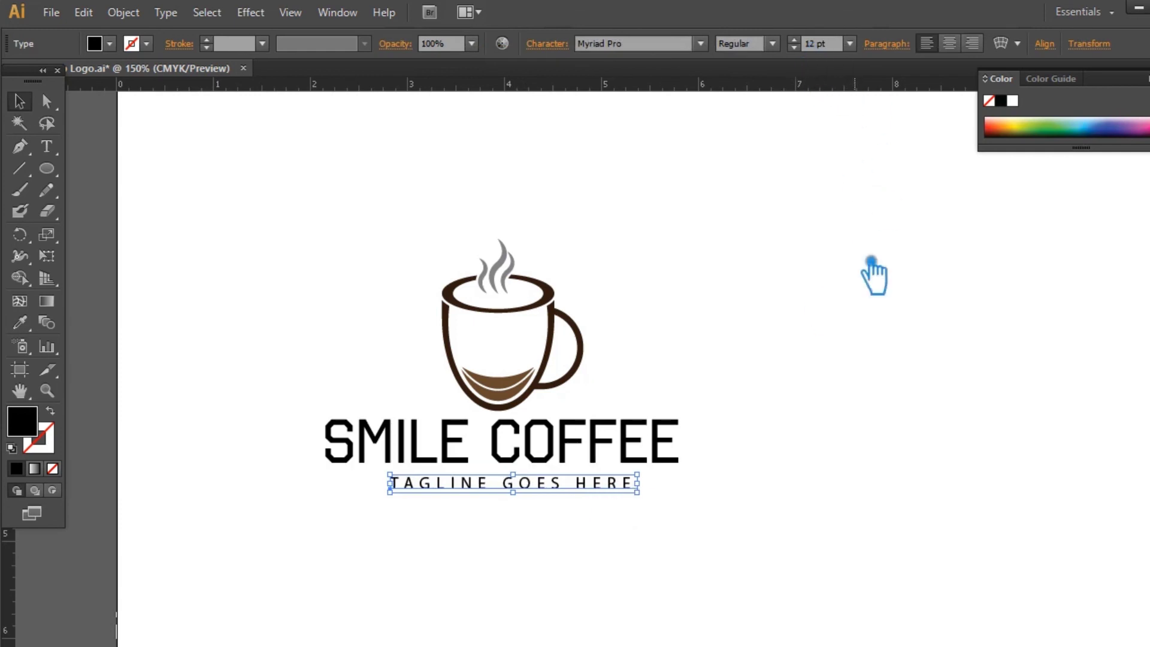
click(882, 359)
click(525, 492)
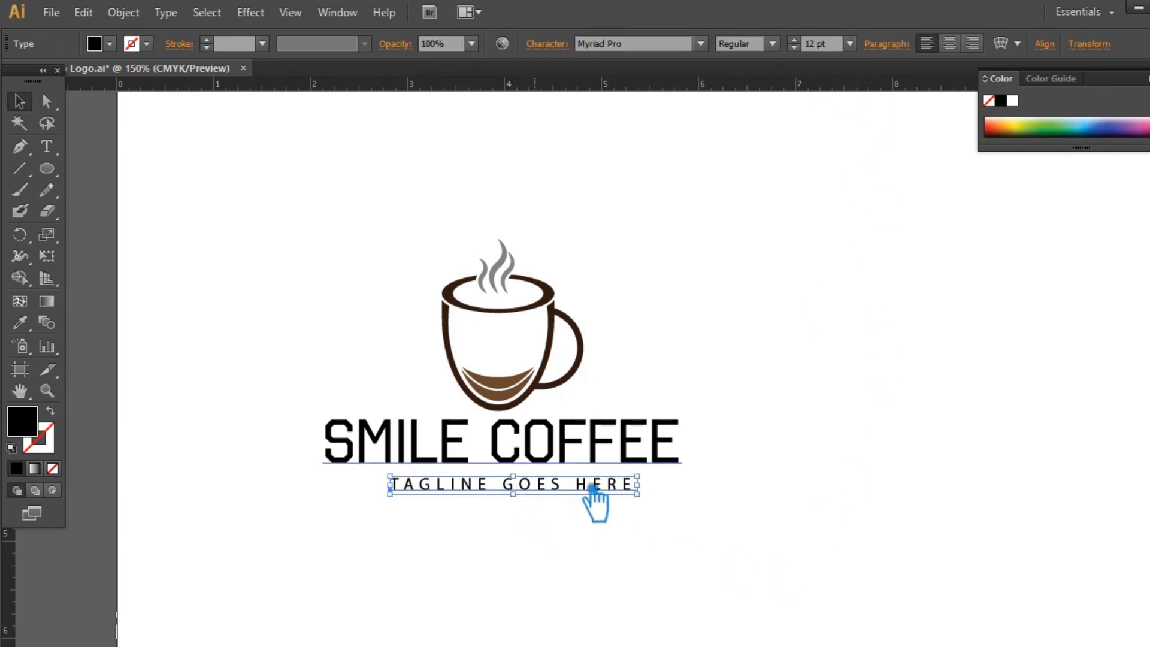
click(774, 491)
Align the cup, the "Smile Coffee" name and the tagline to a common horizontal center
drag(727, 561, 275, 167)
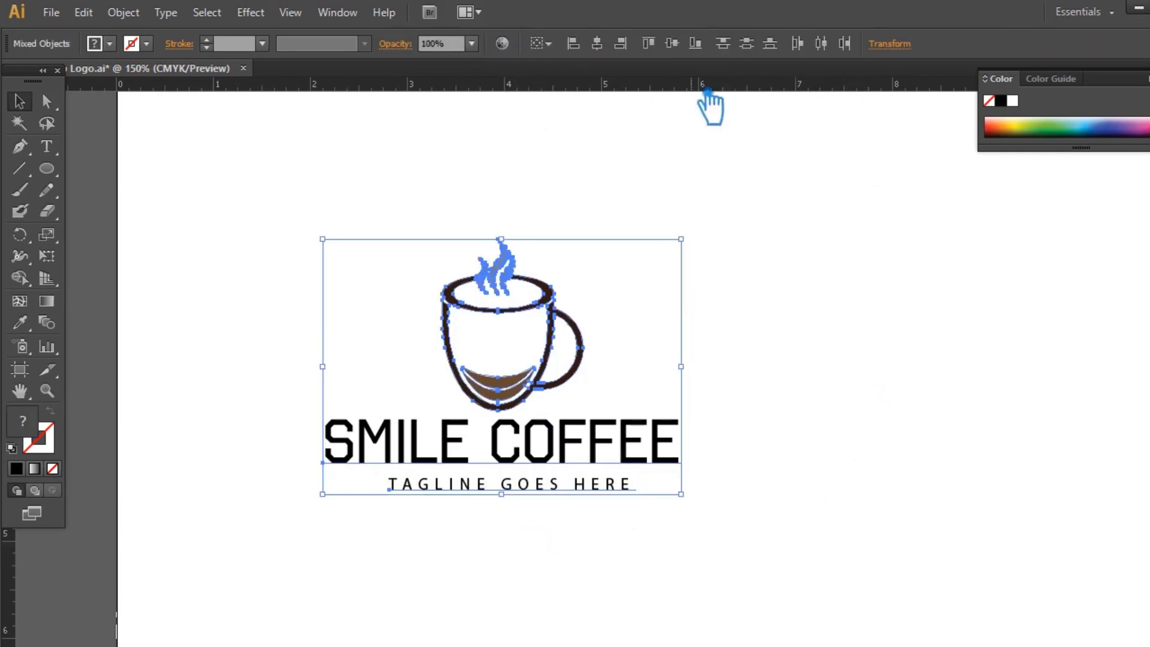
click(621, 46)
click(767, 344)
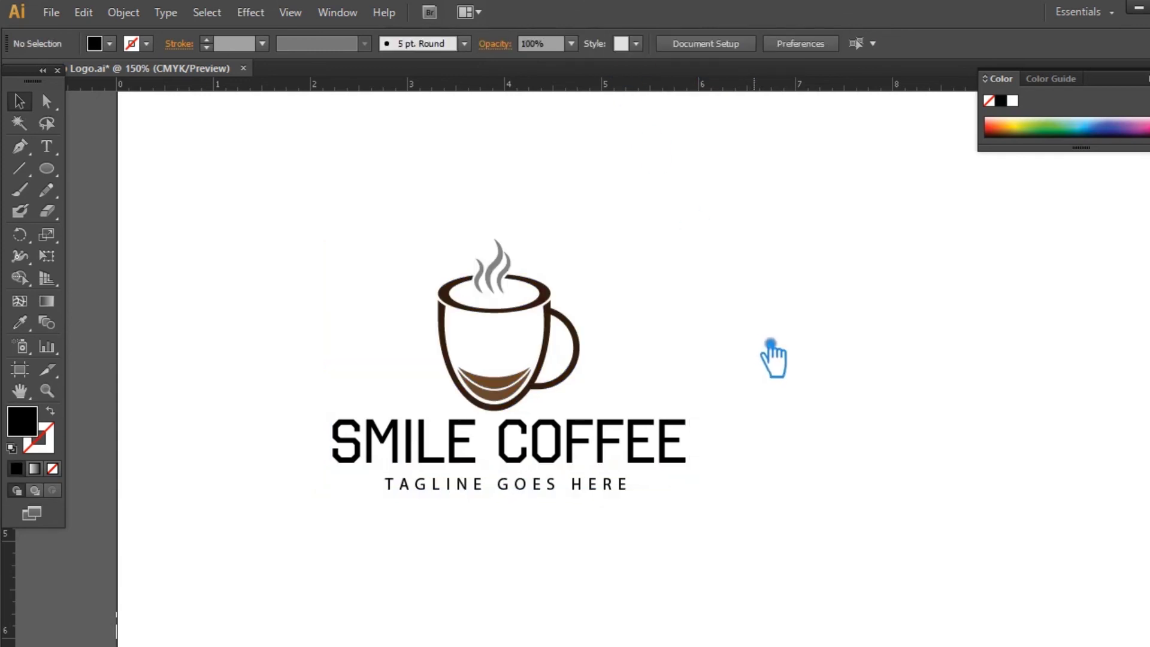
Recolor only the word "SMILE" in the logo name with the coffee liquid's brown using the Eyedropper tool
click(46, 146)
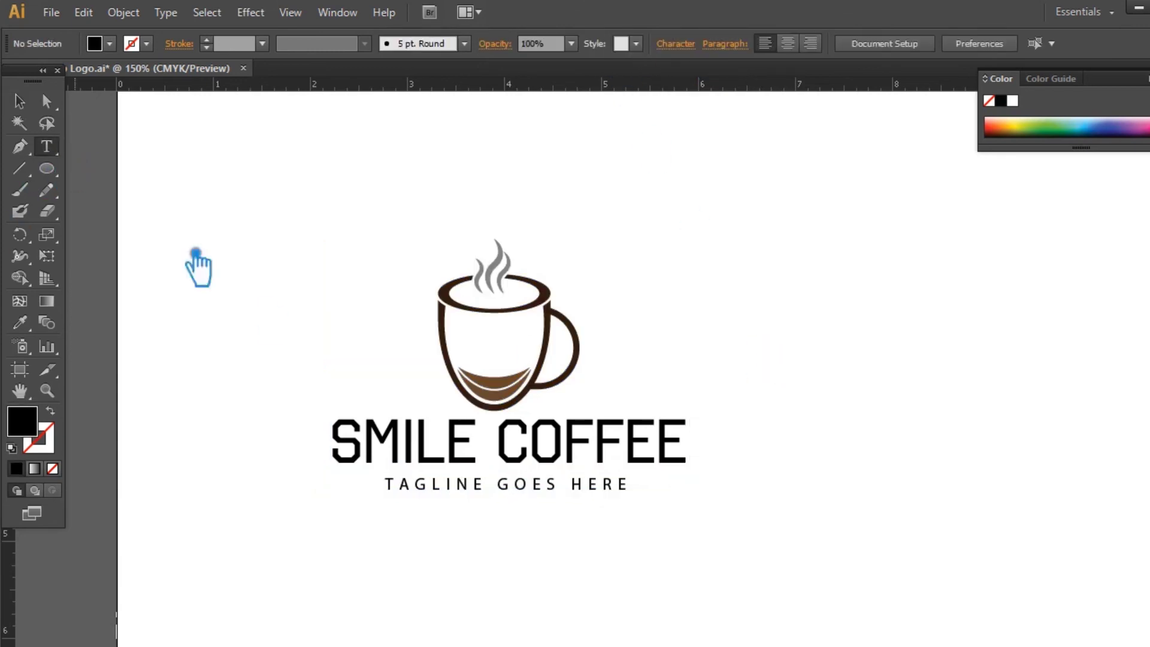
drag(483, 454, 185, 381)
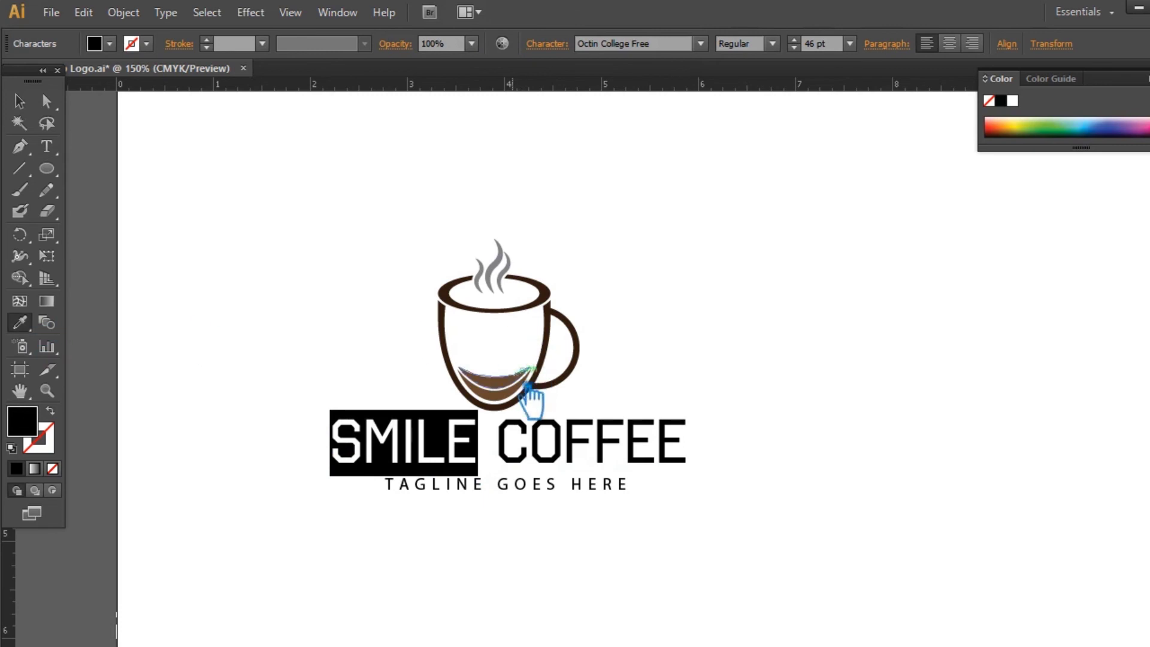
click(510, 388)
click(20, 102)
click(194, 179)
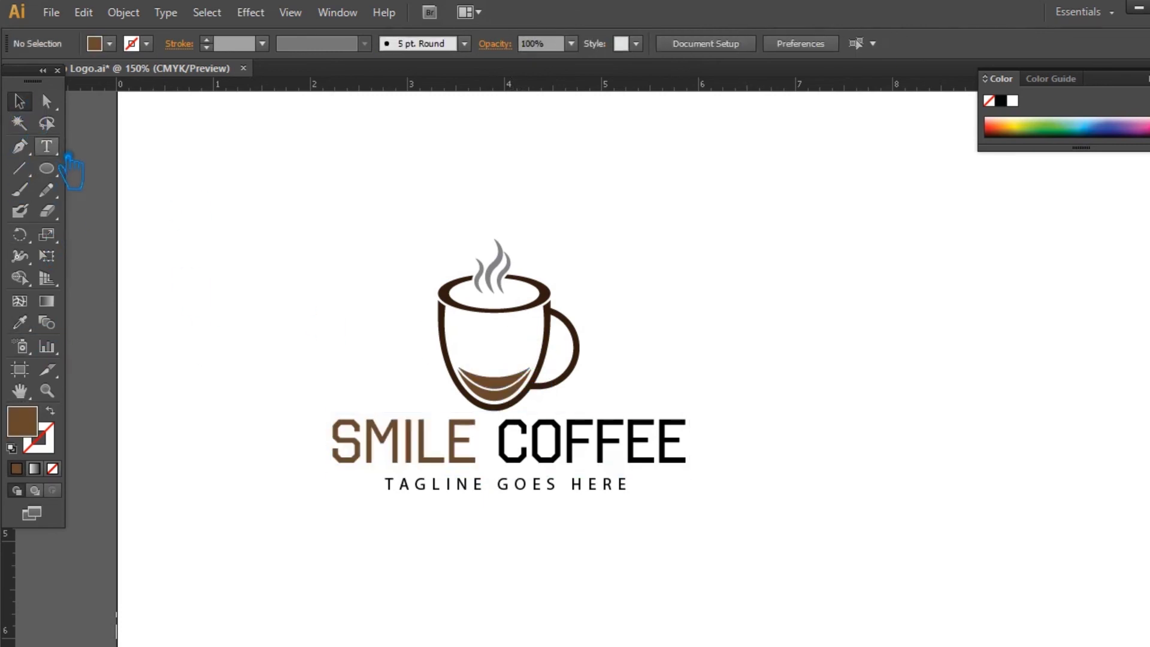
Recolor only the word "COFFEE" in the logo name with the cup's dark brown using the Eyedropper tool
drag(500, 443, 737, 464)
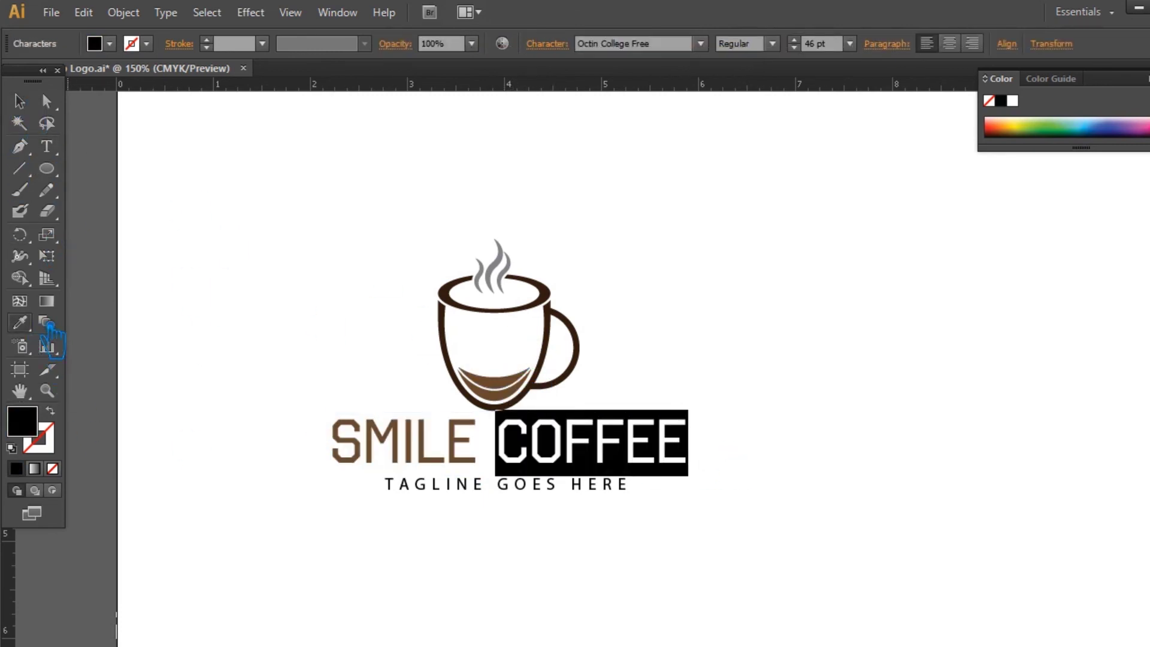
click(561, 300)
click(20, 102)
click(229, 133)
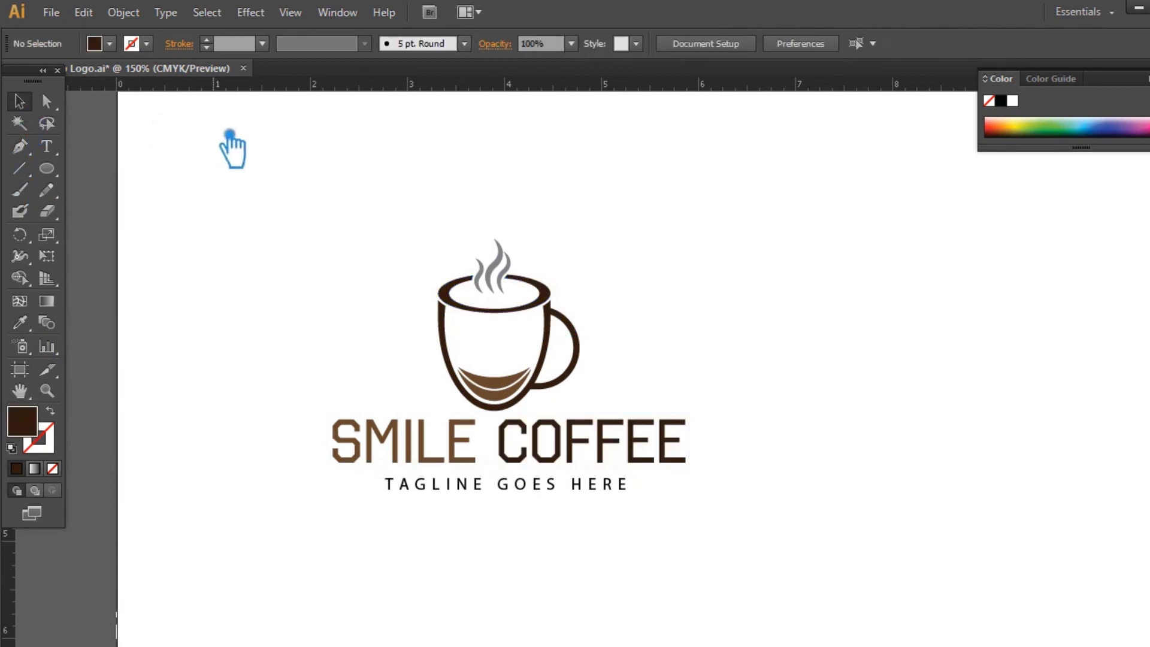
Set the tagline's fill color to dark gray 2D2D2D
click(506, 490)
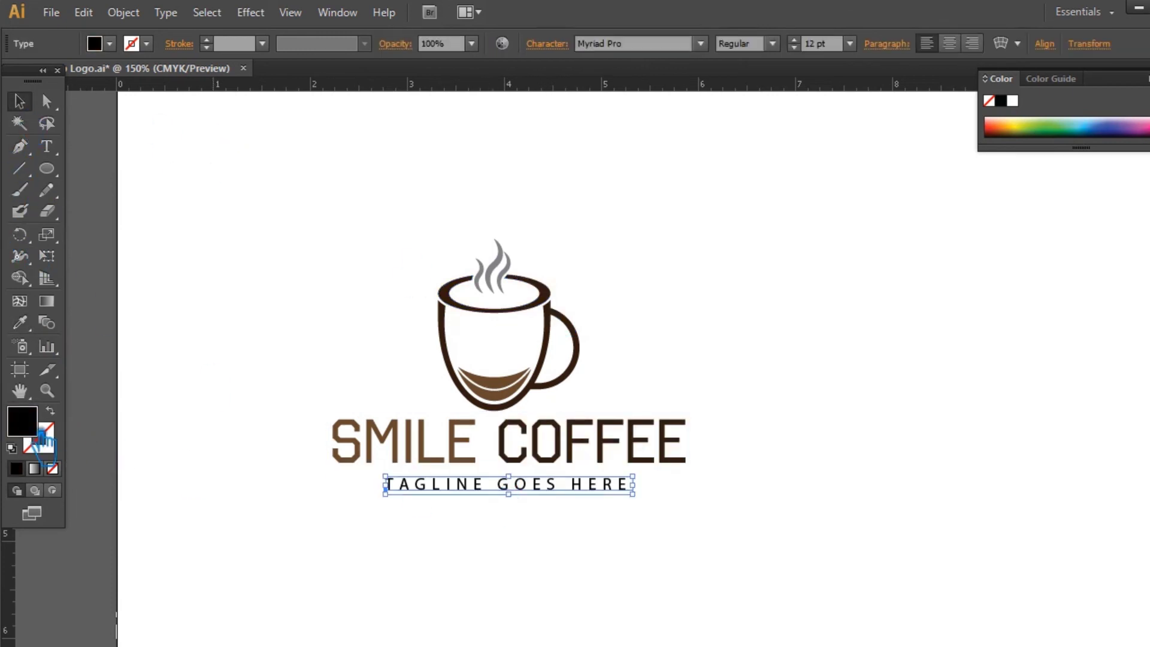
double_click(35, 431)
drag(450, 324, 371, 333)
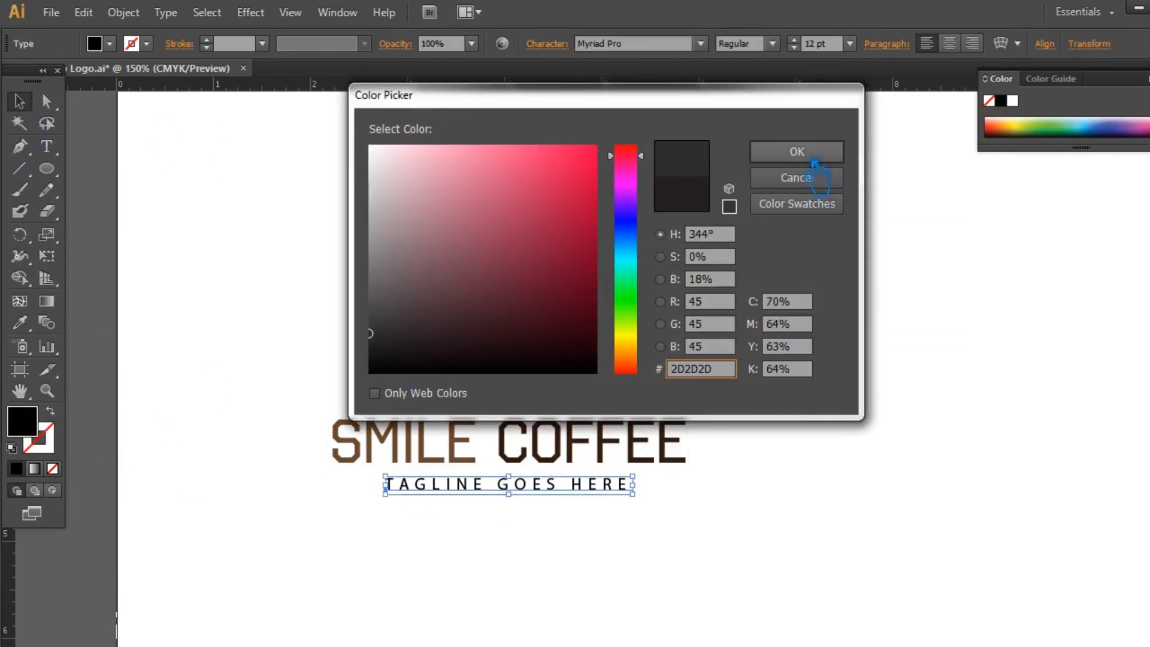
click(797, 153)
click(717, 547)
Examine the finished logo up close, from the steam and cup down to the name and tagline
drag(701, 547, 257, 239)
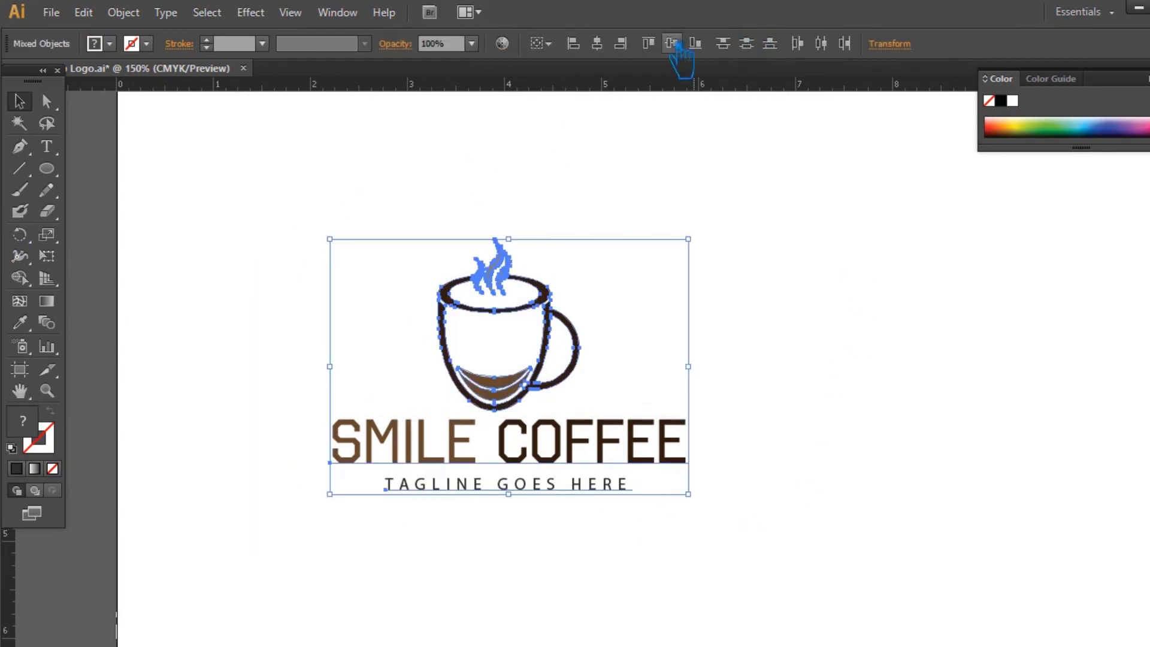
click(848, 432)
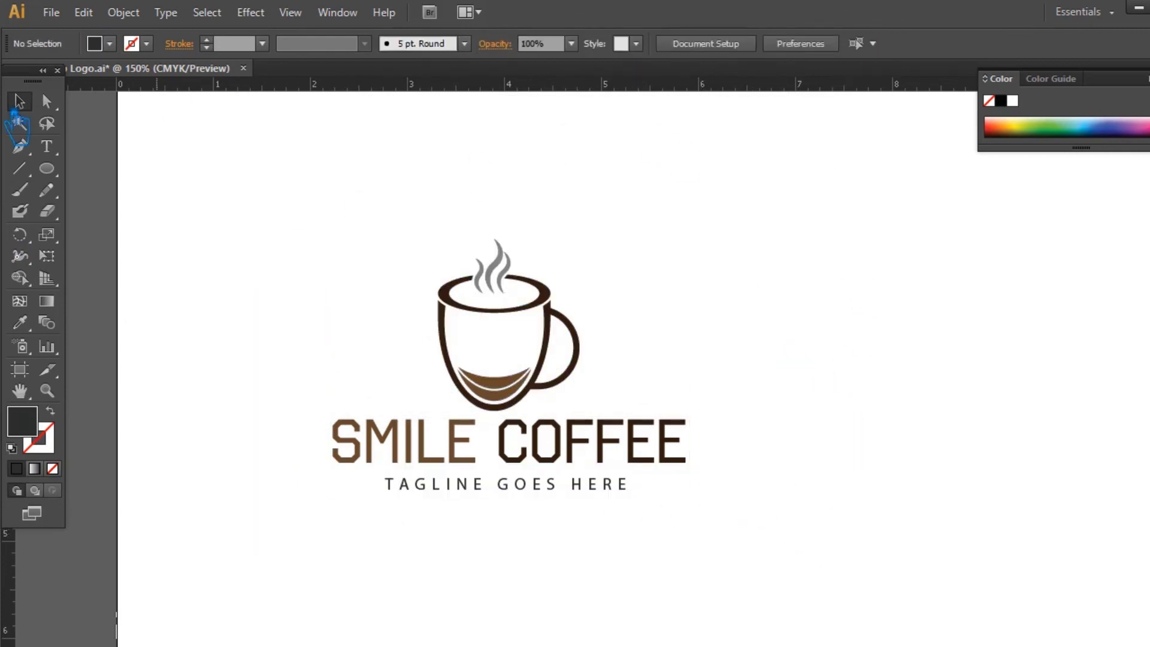
drag(265, 198, 778, 563)
drag(270, 159, 917, 604)
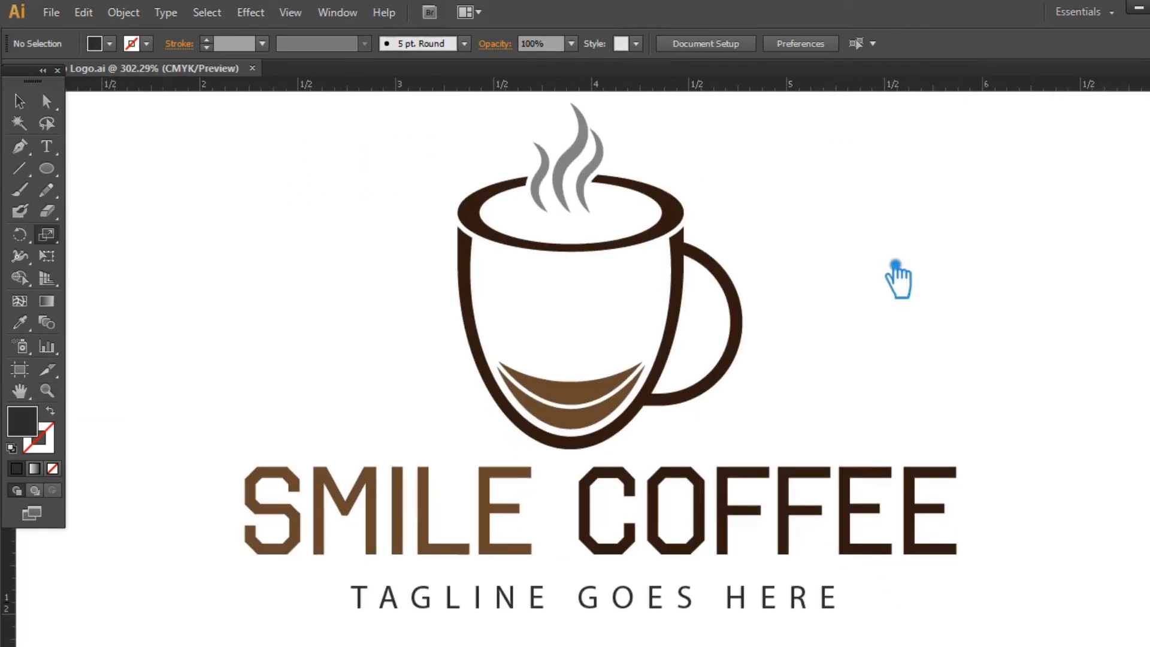